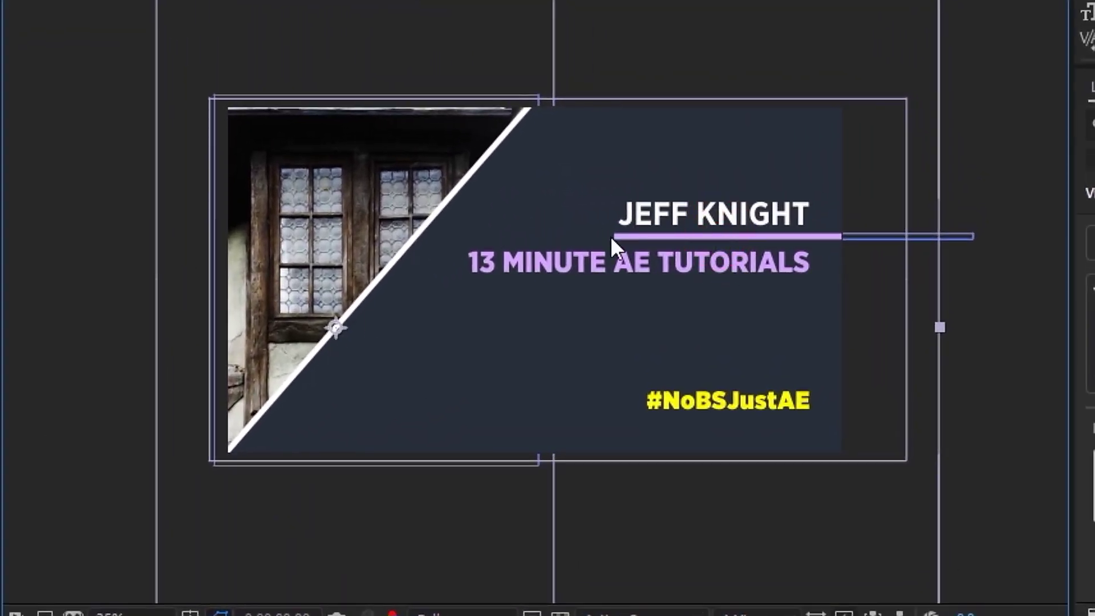
Rename the purple underline's shape layer to 'Name Line'.
click(972, 235)
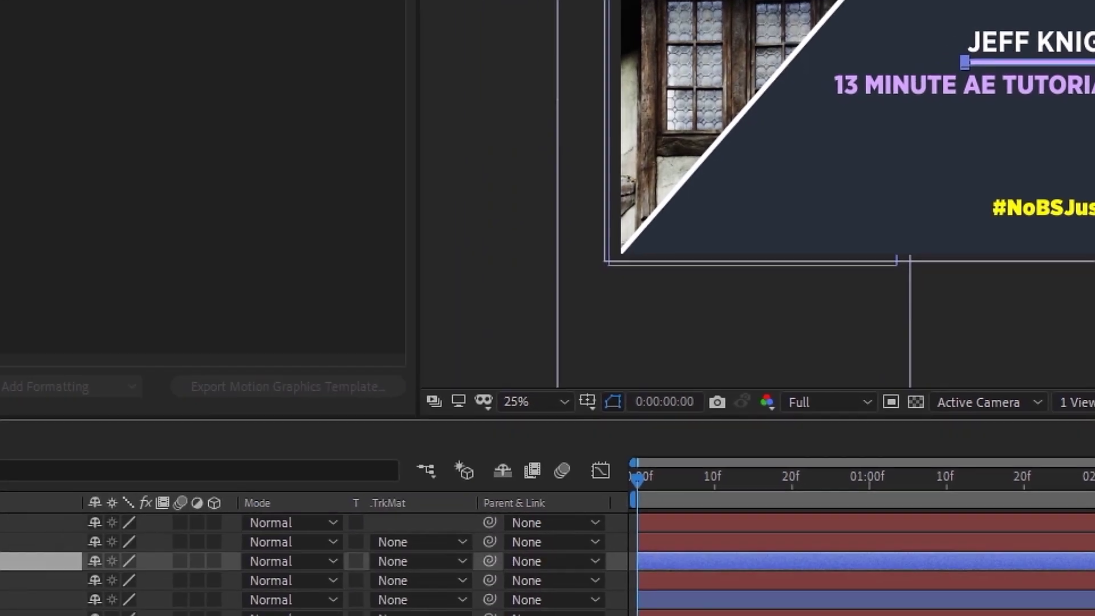
key(Return)
text(Name )
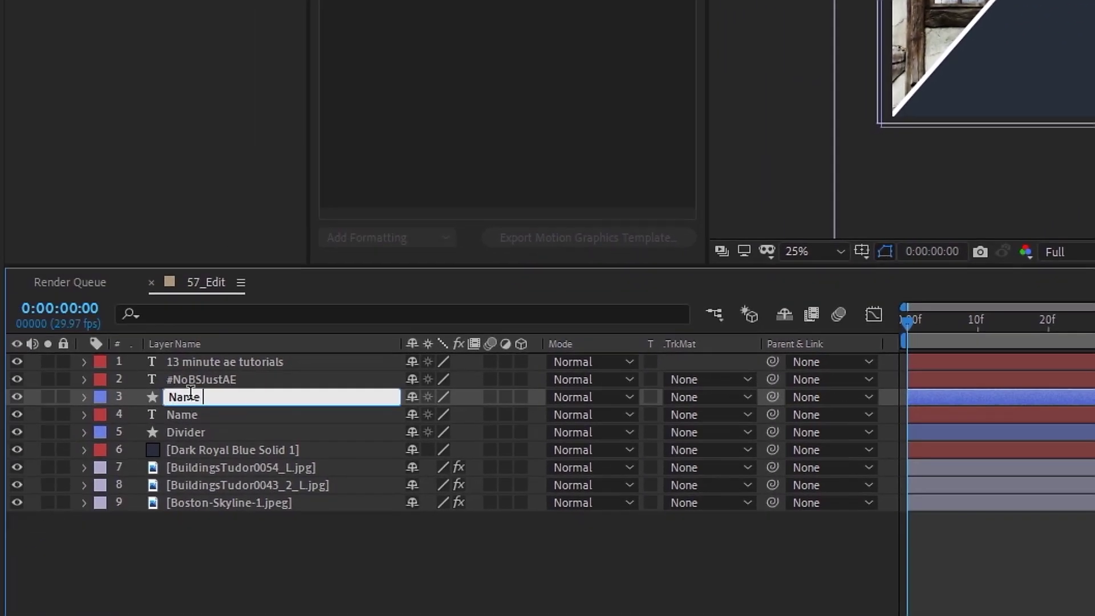
text(Line)
key(Return)
Show Name Line's Position and start an expression on it with 'dName='.
key(p)
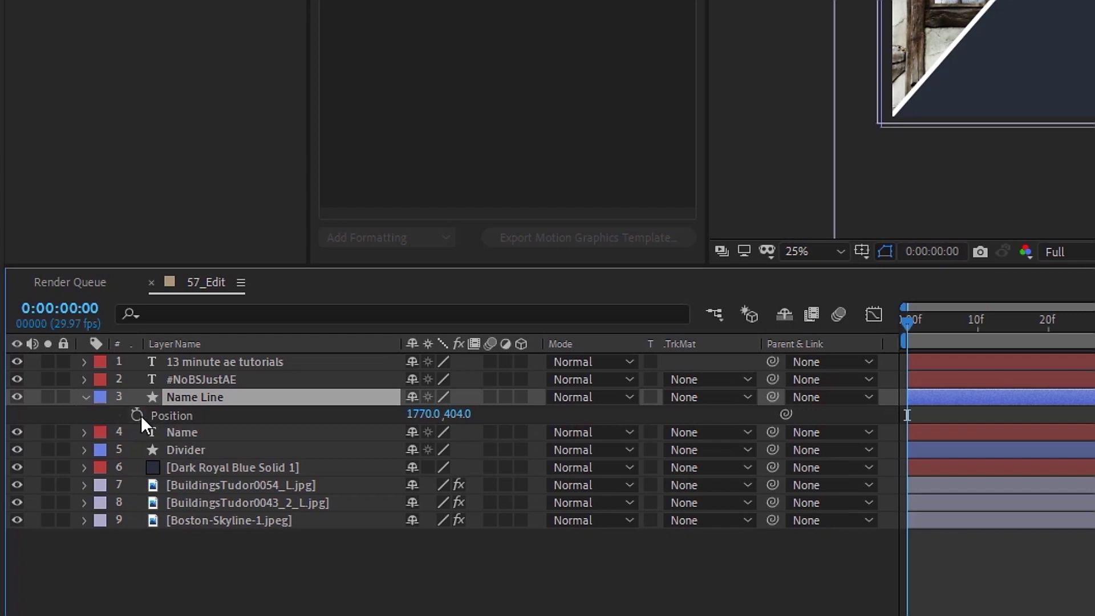
alt+click(137, 414)
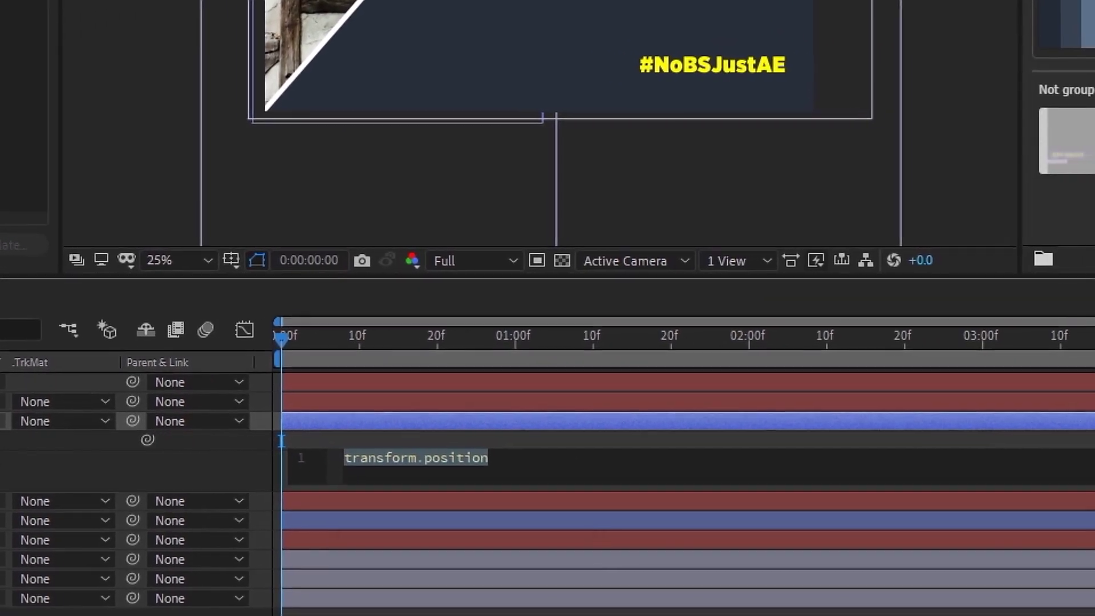
text(dName=)
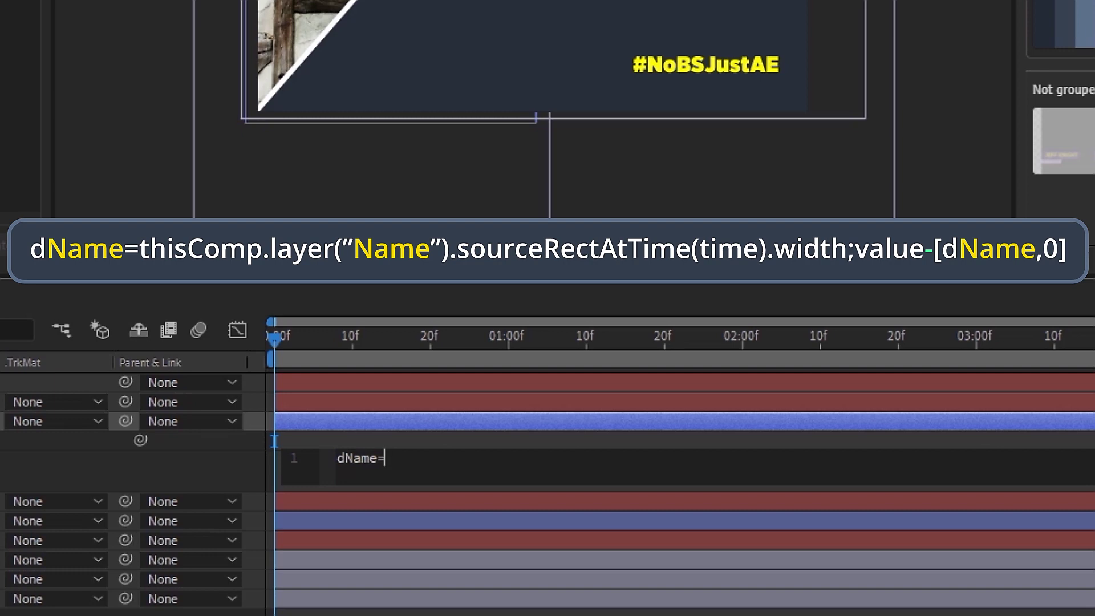
Finish the Position expression so the line shifts left by the Name layer's sourceRectAtTime width.
text(thisComp.layer("Name").Sourc)
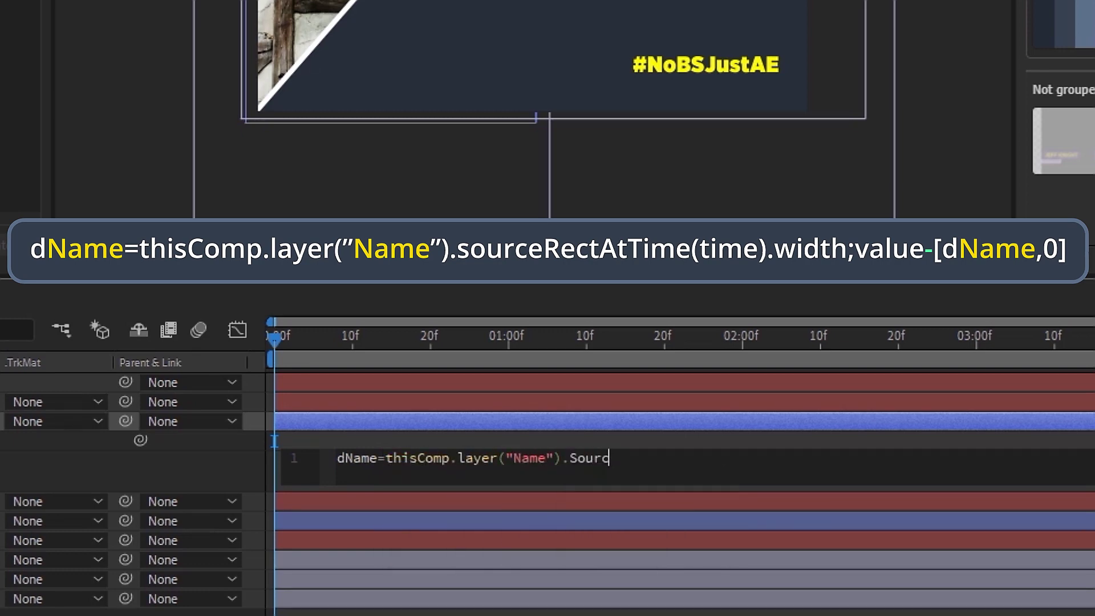
text(eRectAtTime(time).width;)
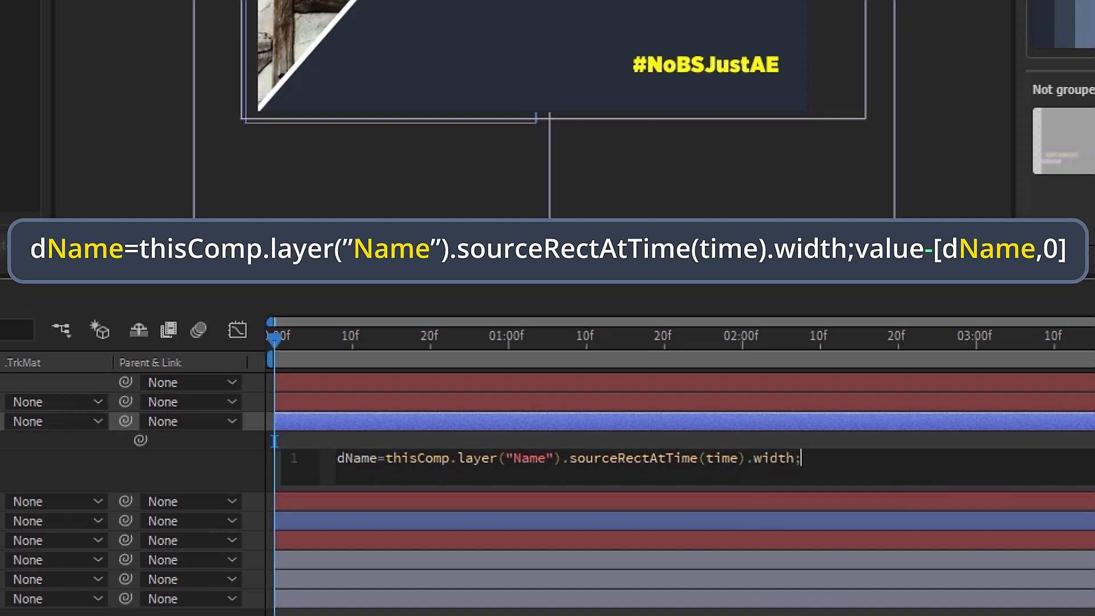
text(value-[dName,o])
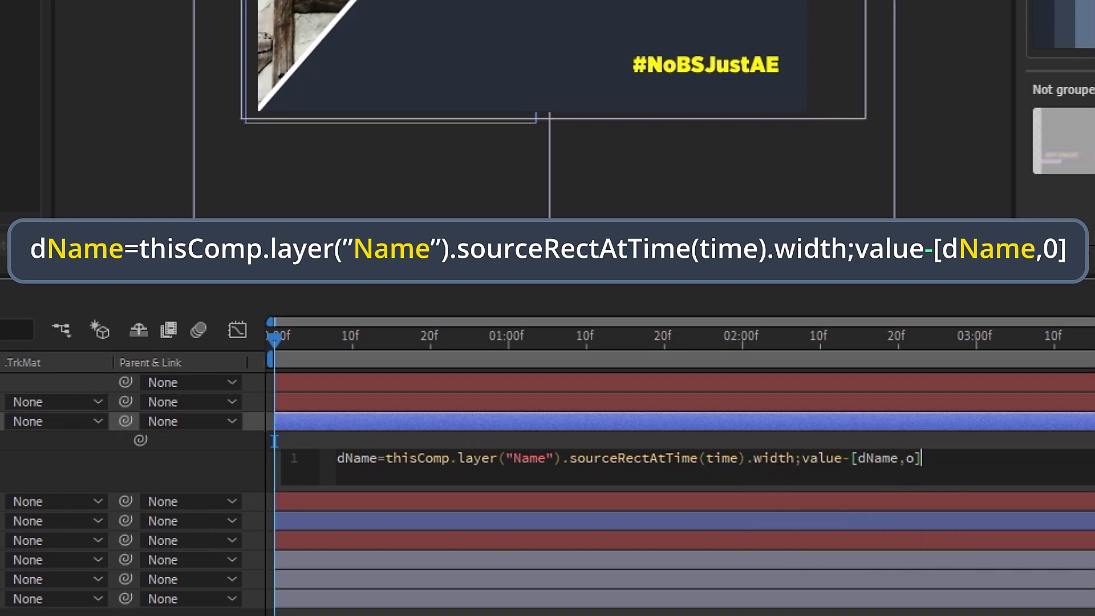
click(806, 464)
click(849, 457)
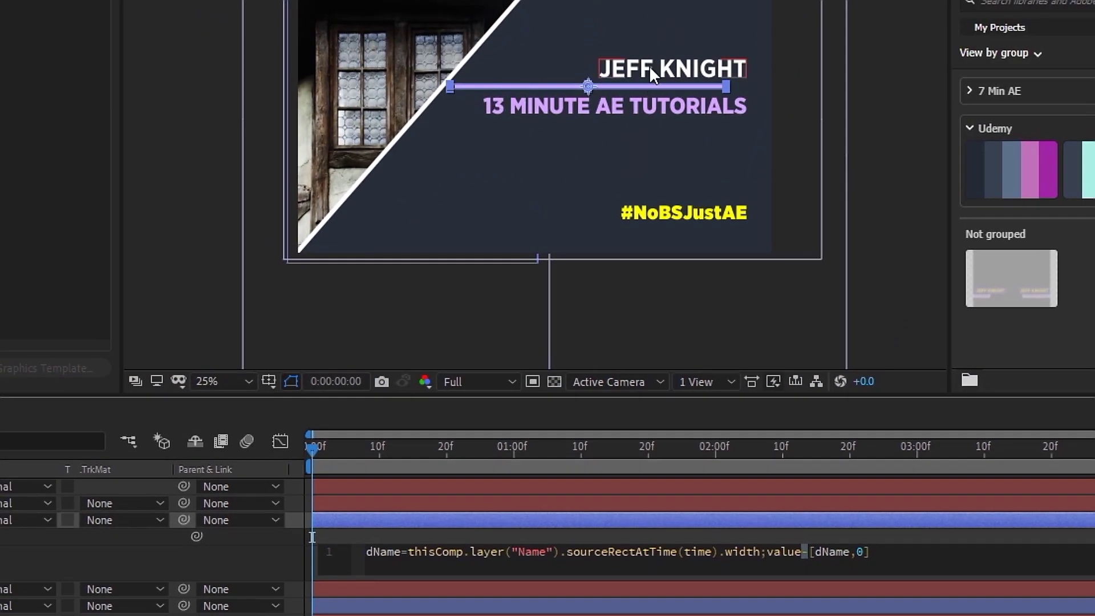
click(650, 66)
click(312, 537)
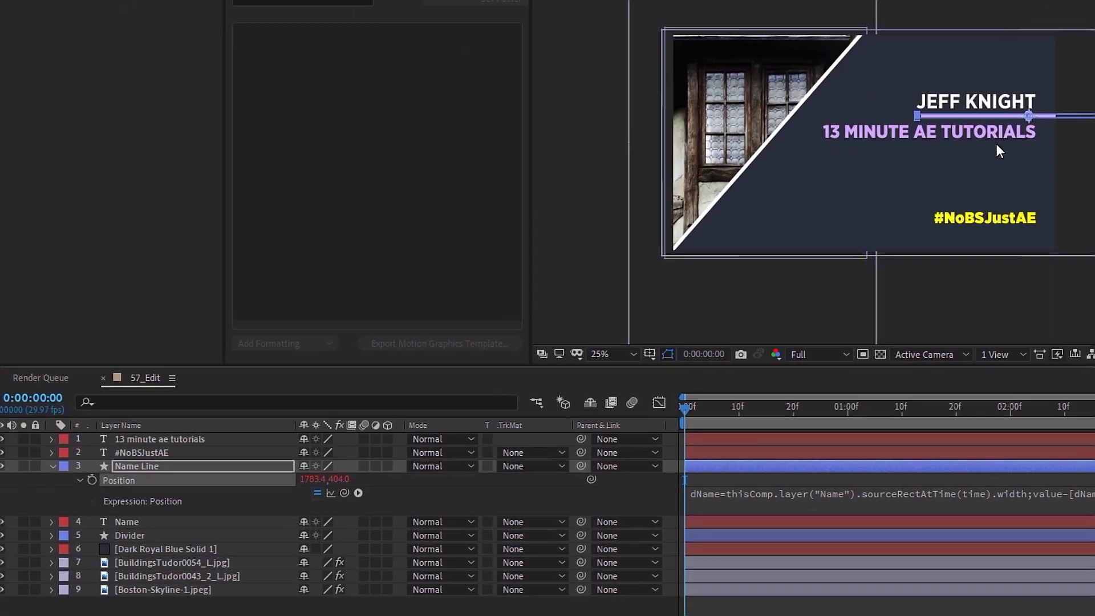
Move the Name Line layer below the Name text layer in the layer stack.
scroll(999, 151, up, 2)
click(127, 521)
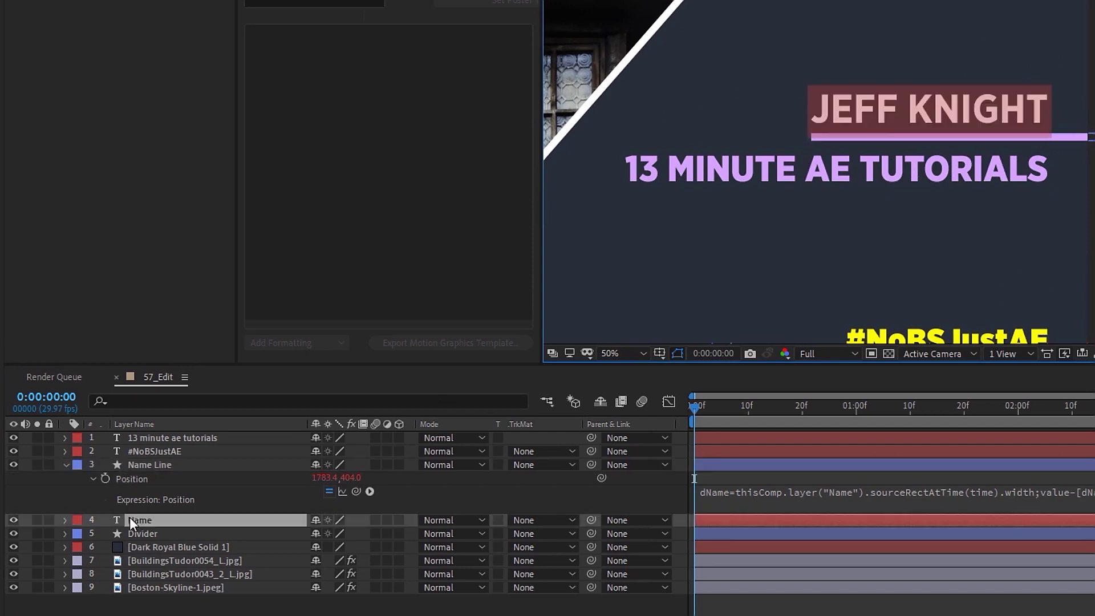
click(64, 465)
drag(145, 467, 108, 489)
click(62, 479)
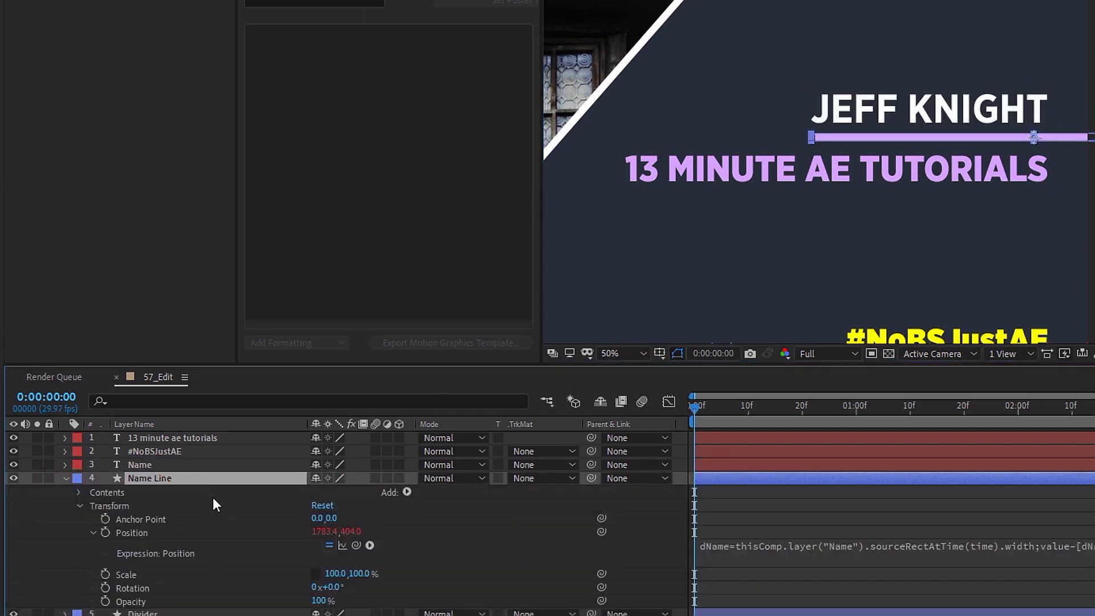
click(789, 545)
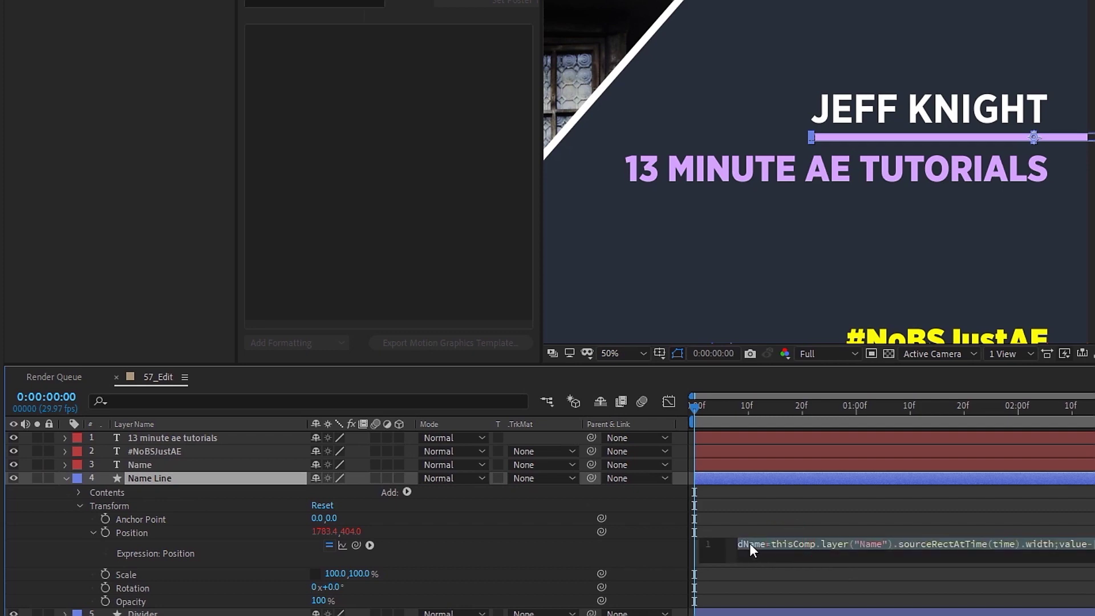
click(154, 464)
double_click(148, 465)
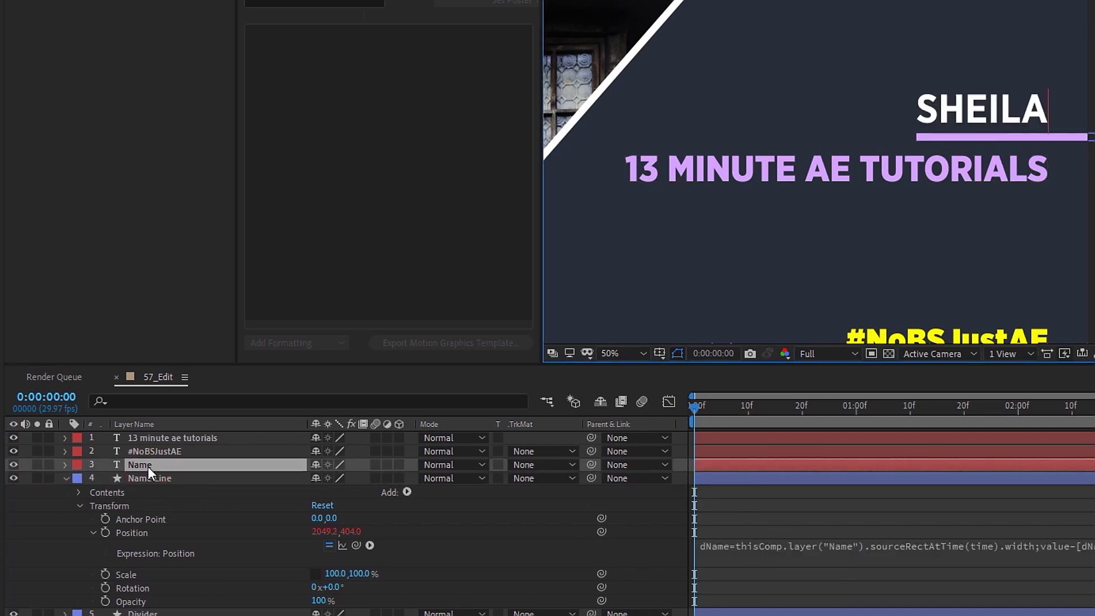
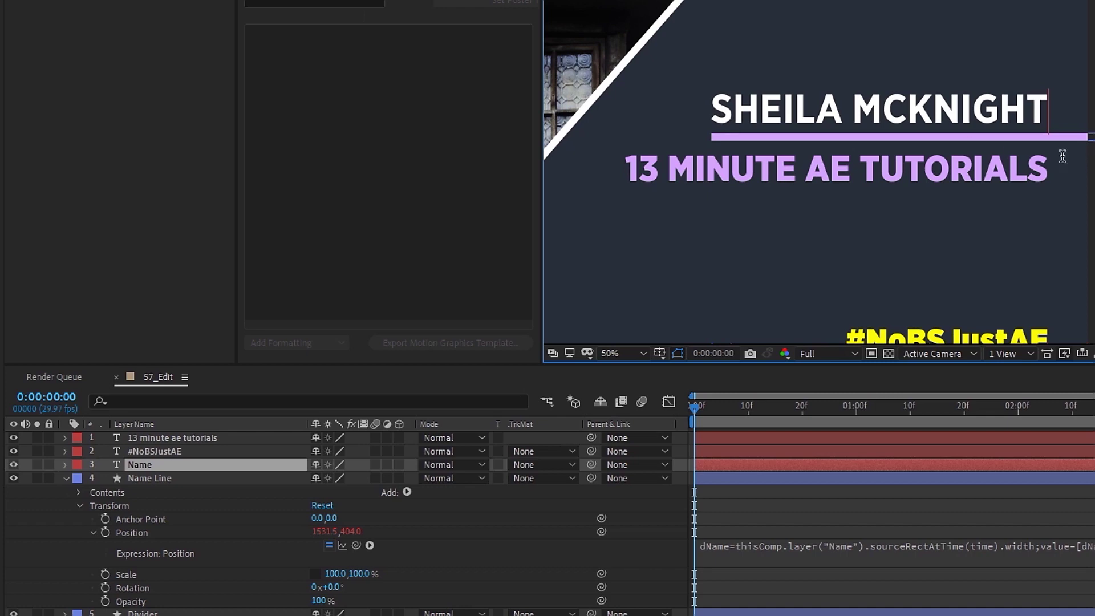
double_click(192, 459)
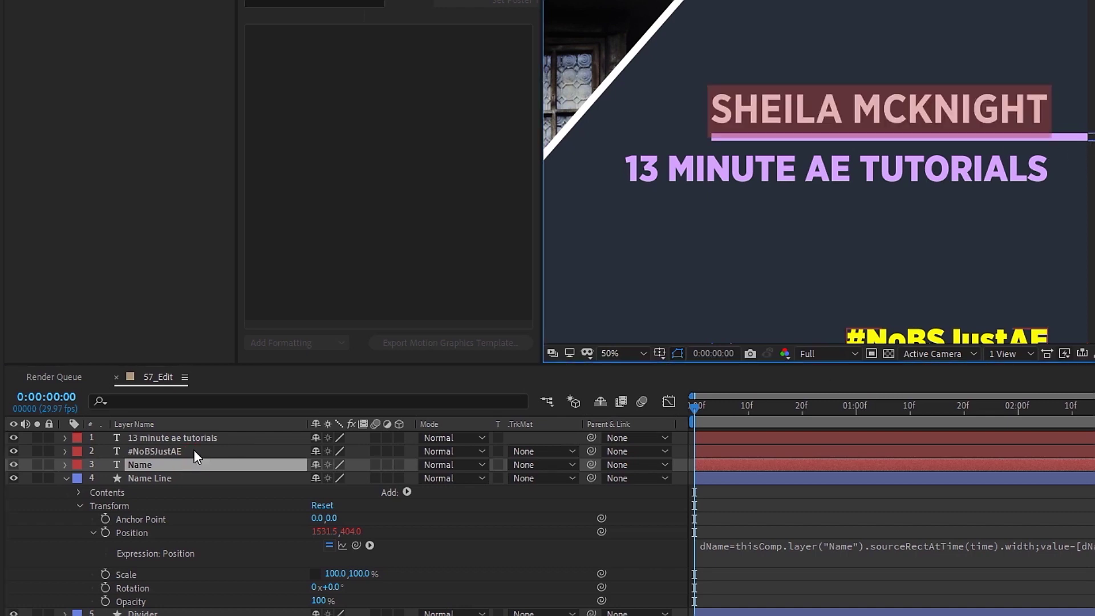
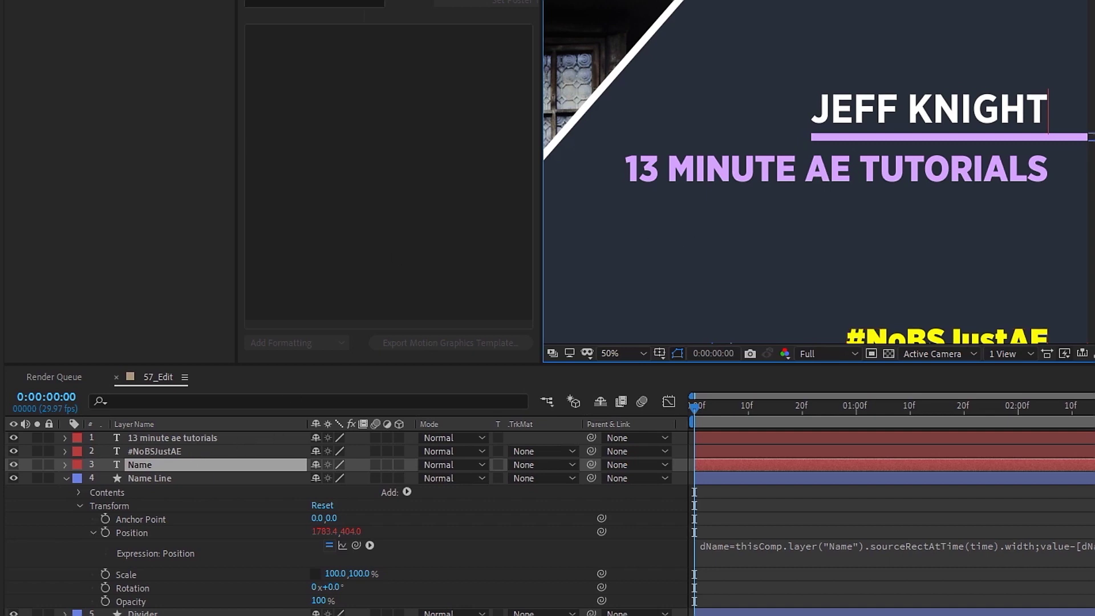
click(152, 200)
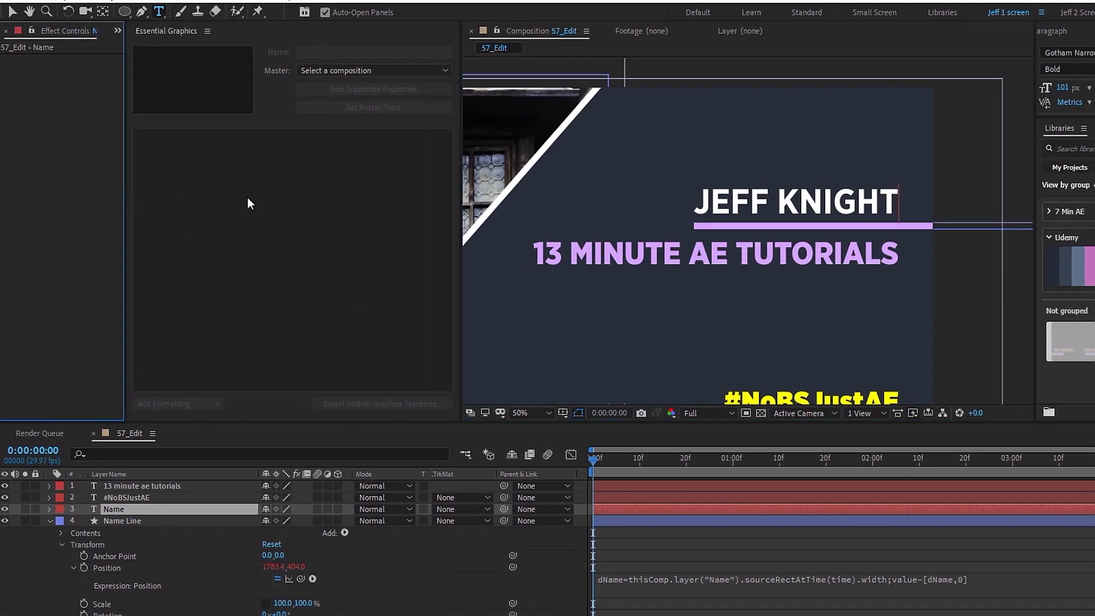
click(519, 413)
click(530, 432)
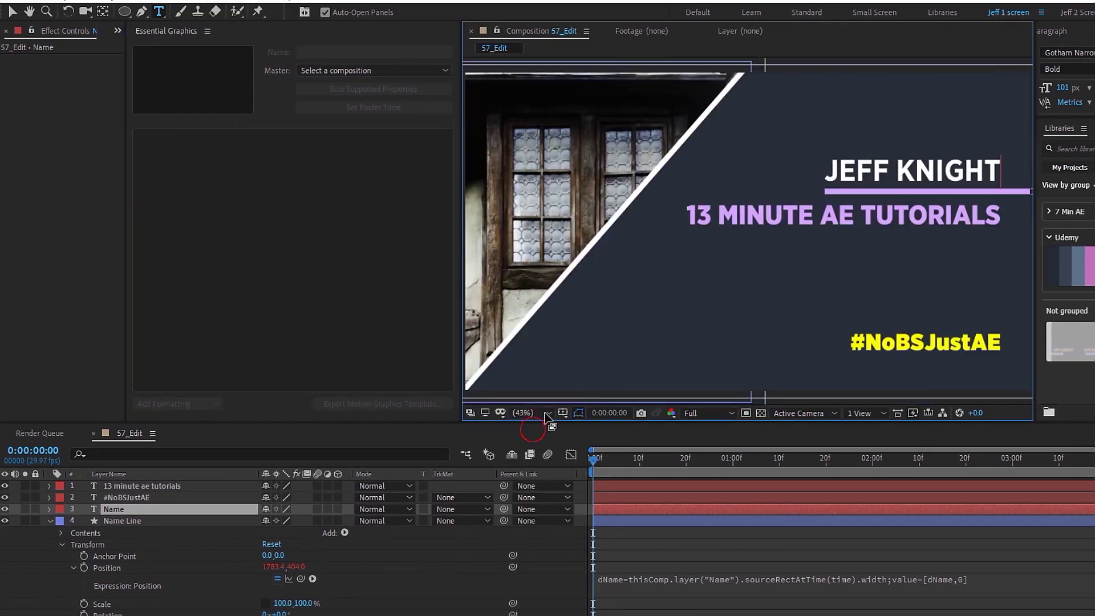
key(Escape)
key(v)
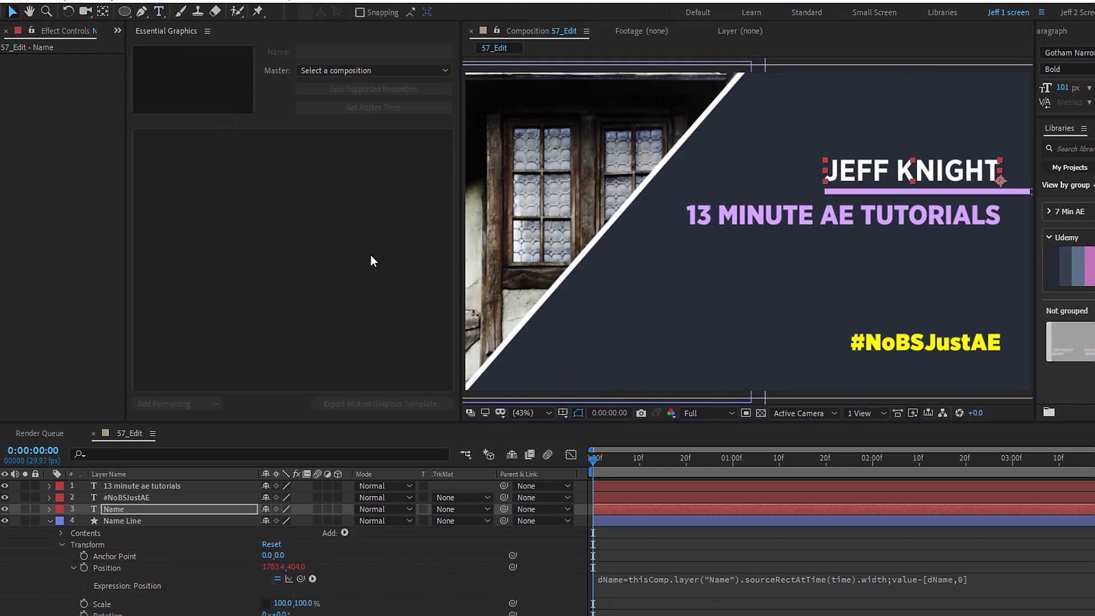
Collapse Name Line and select the 13 minute ae tutorials layer before adding a new layer.
click(50, 520)
click(143, 485)
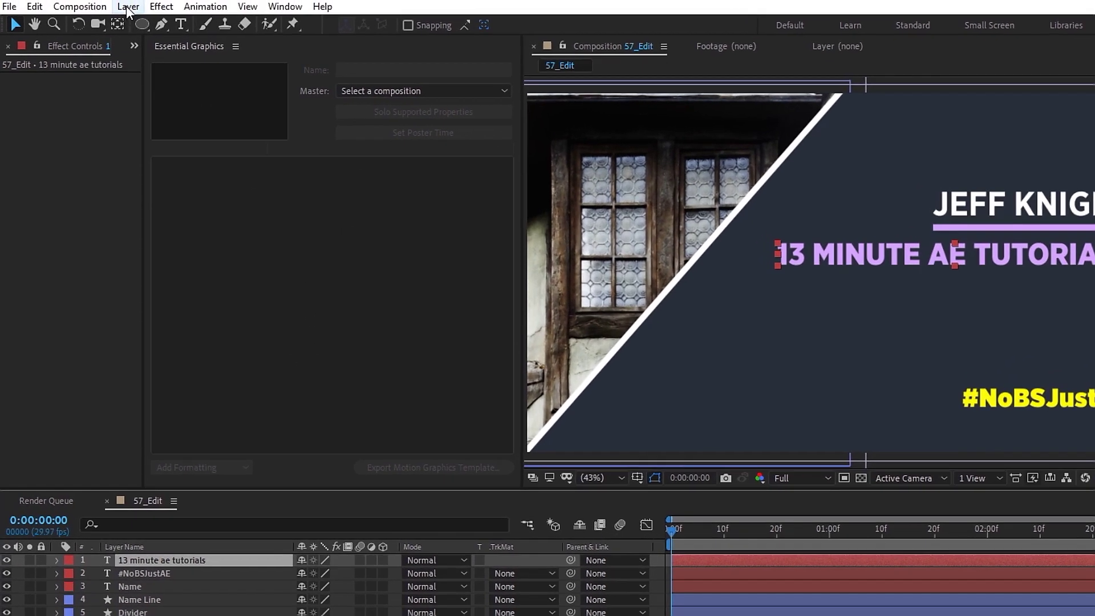
click(127, 8)
Create a new adjustment layer named BG.
mouse_move(154, 33)
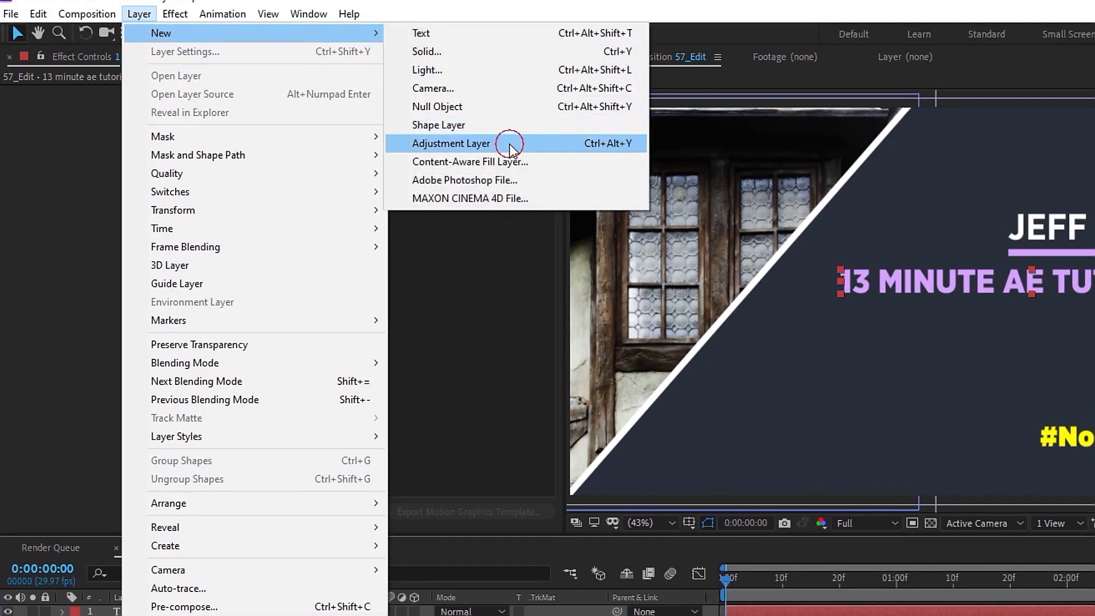
click(451, 144)
key(Return)
text(BG)
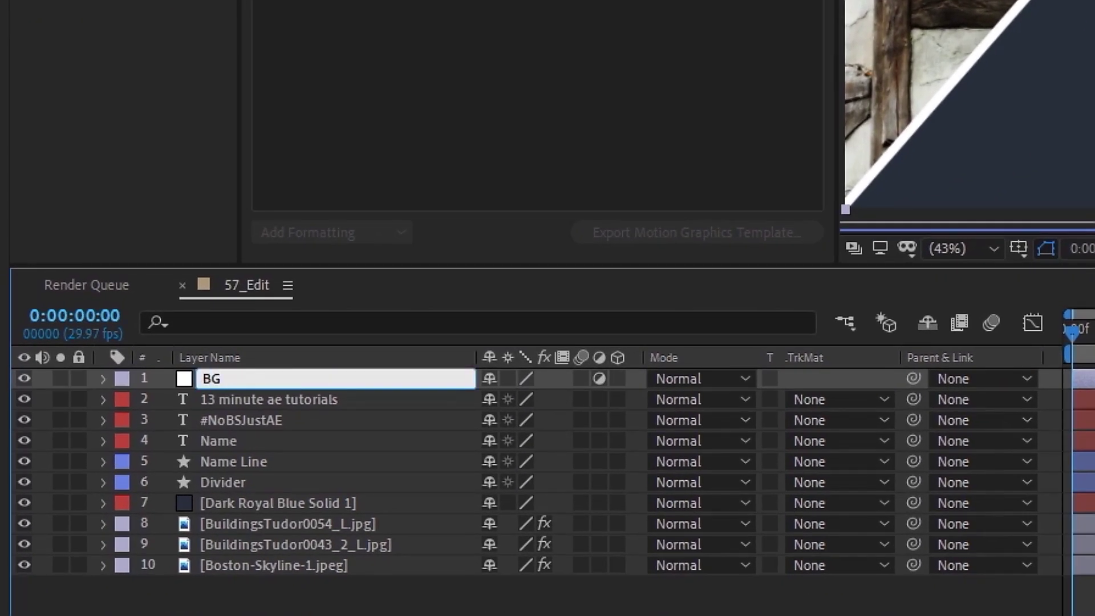
key(Return)
Add a Checkbox Control named Image 1 to BG and duplicate it into Image 2 and Image 3.
click(175, 14)
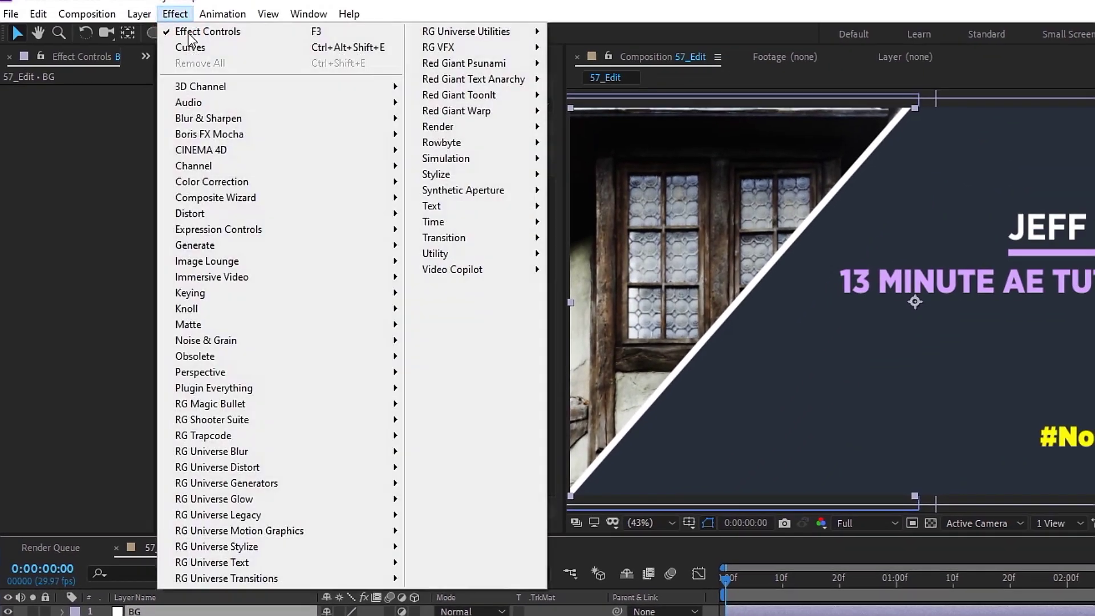
mouse_move(251, 234)
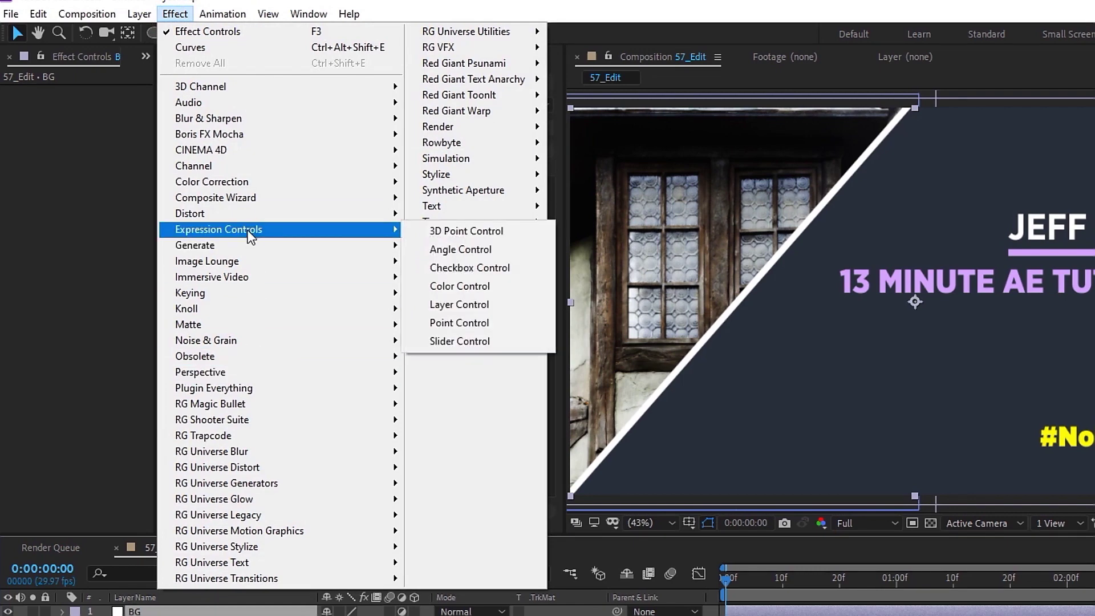
click(486, 269)
drag(152, 118, 201, 118)
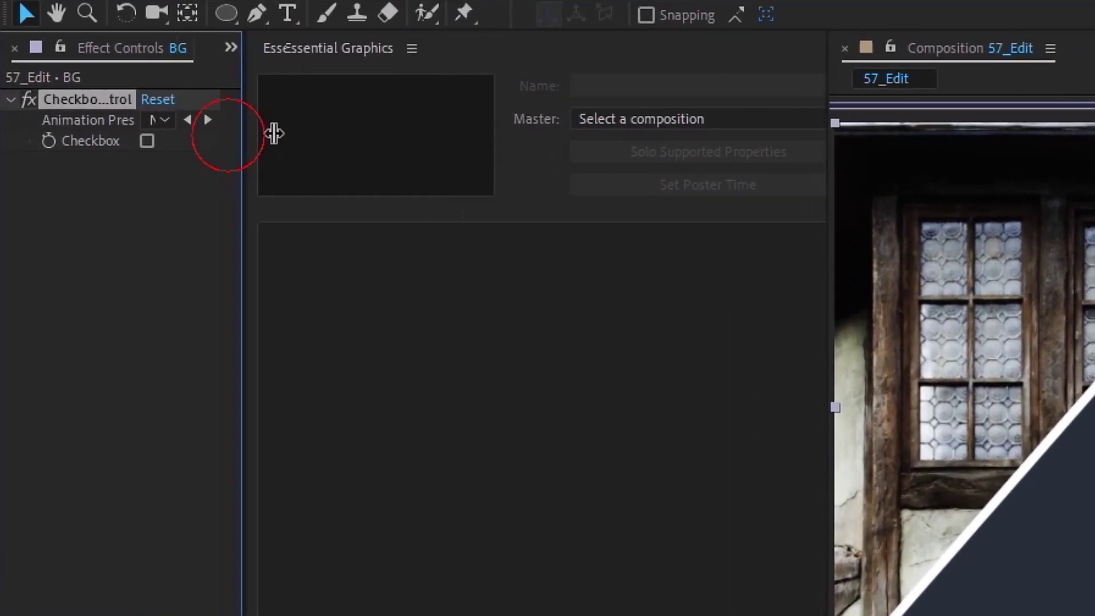
click(124, 100)
key(Return)
text(Image 1)
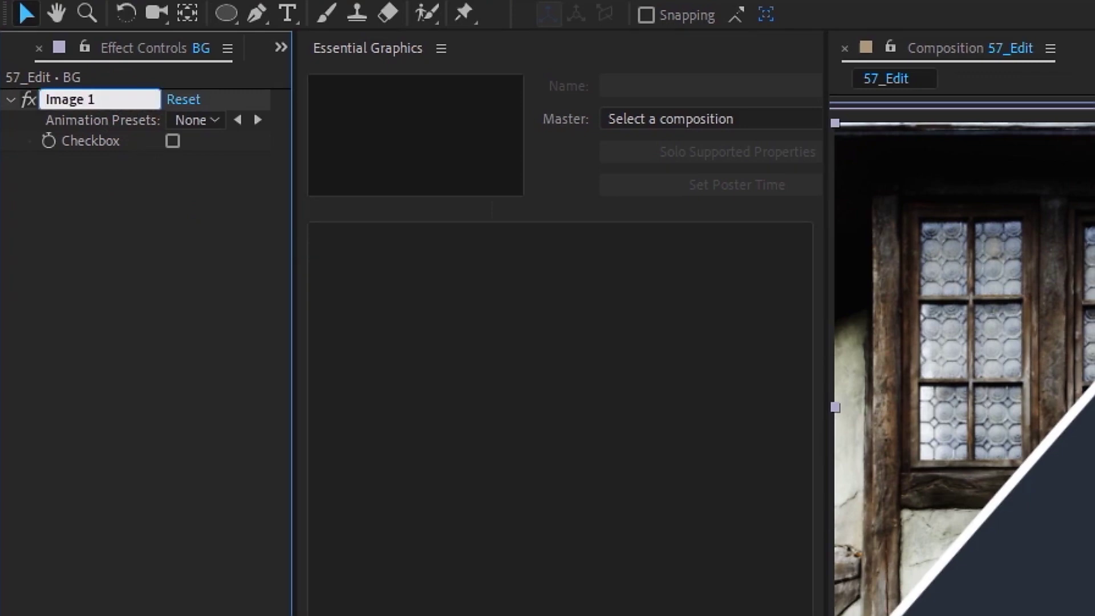
key(Return)
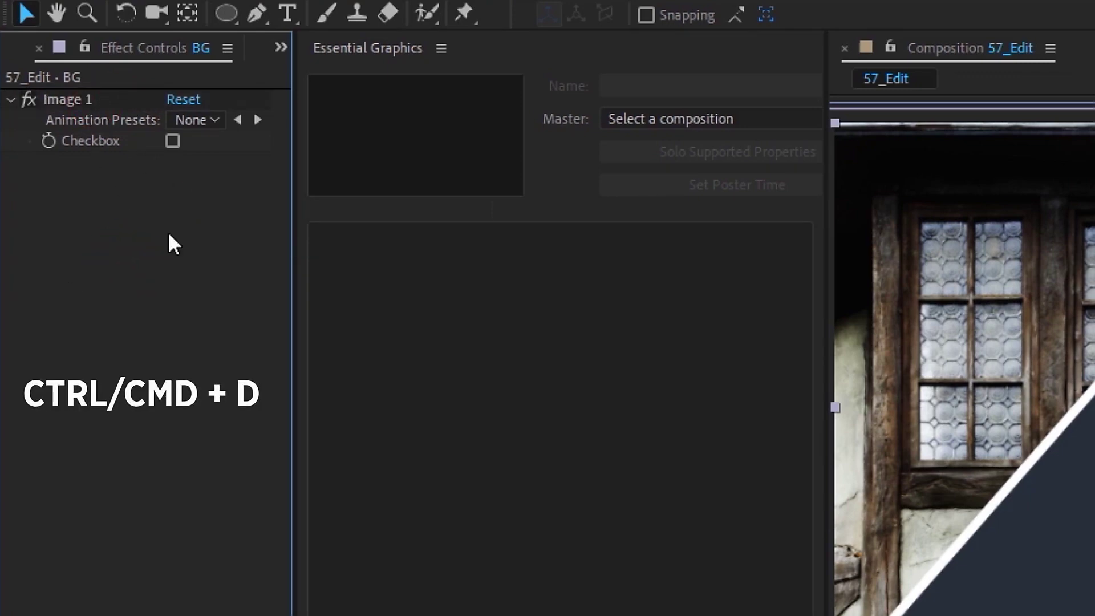
click(80, 99)
key(ctrl+d)
key(ctrl+d)
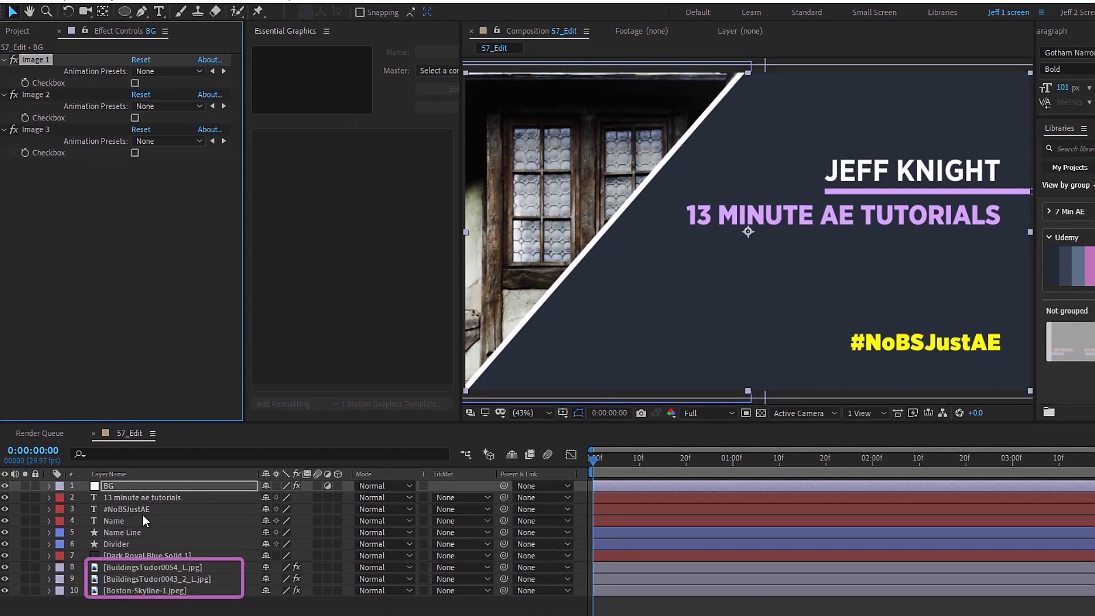
Reveal Opacity on photo layers 8–10 and lock BG's Effect Controls panel.
click(147, 568)
click(160, 576)
shift+click(160, 590)
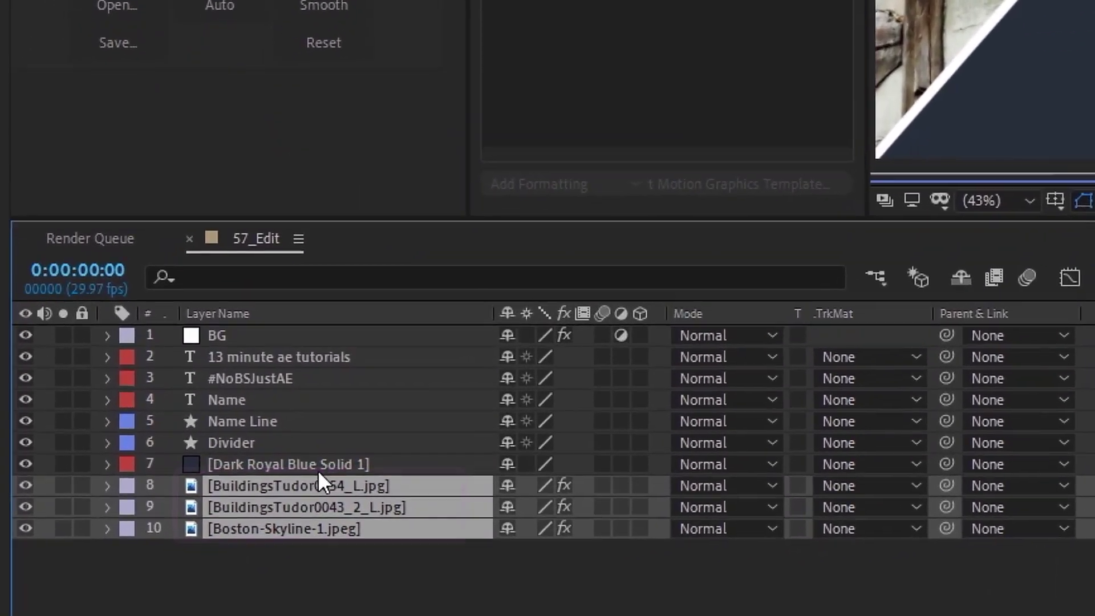
shift+click(158, 564)
key(t)
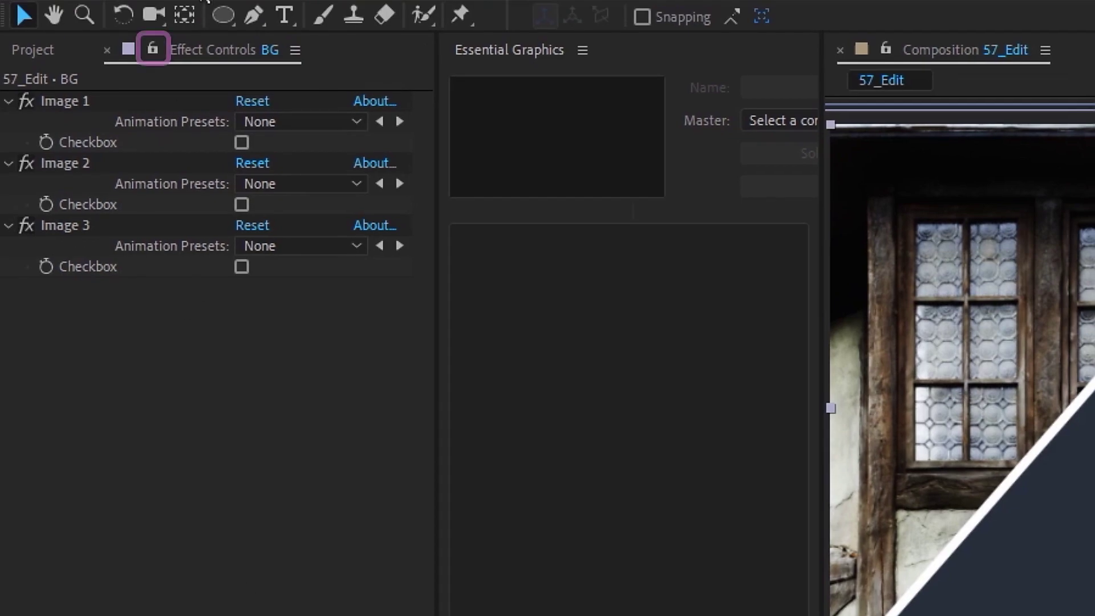
click(153, 50)
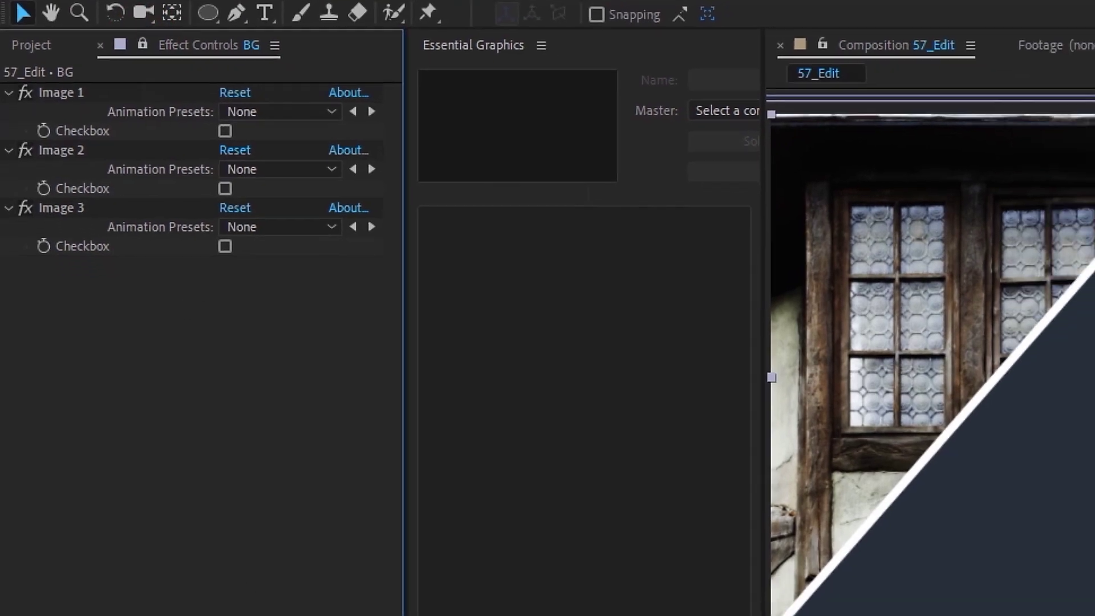
click(154, 586)
Pick-whip layers 8, 9 and 10 Opacity to the Image 1, Image 2 and Image 3 checkboxes.
click(142, 551)
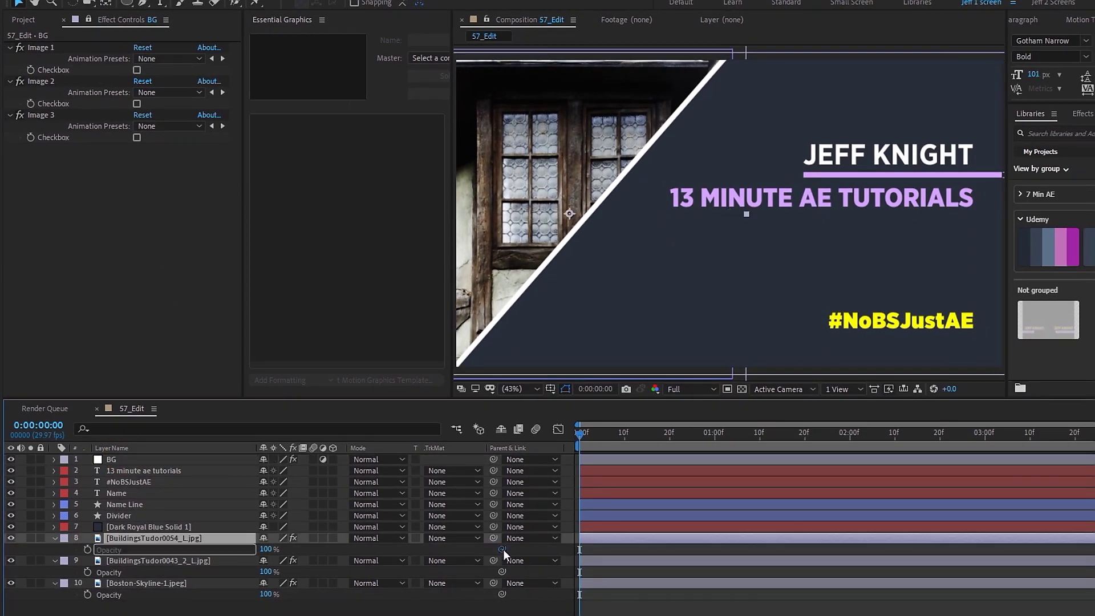
drag(484, 545, 53, 70)
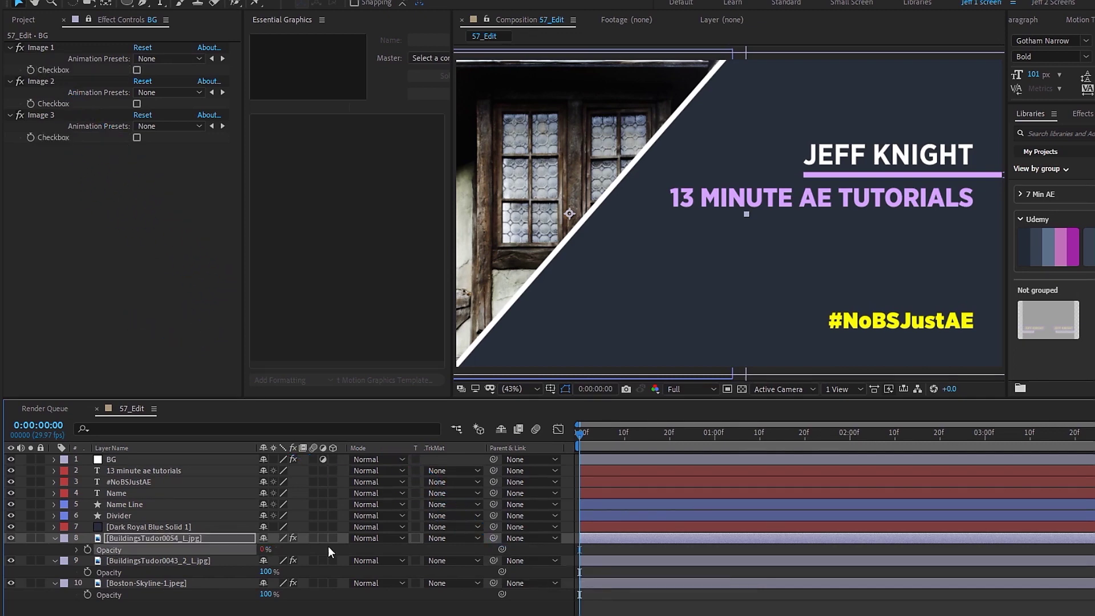
drag(503, 571, 60, 106)
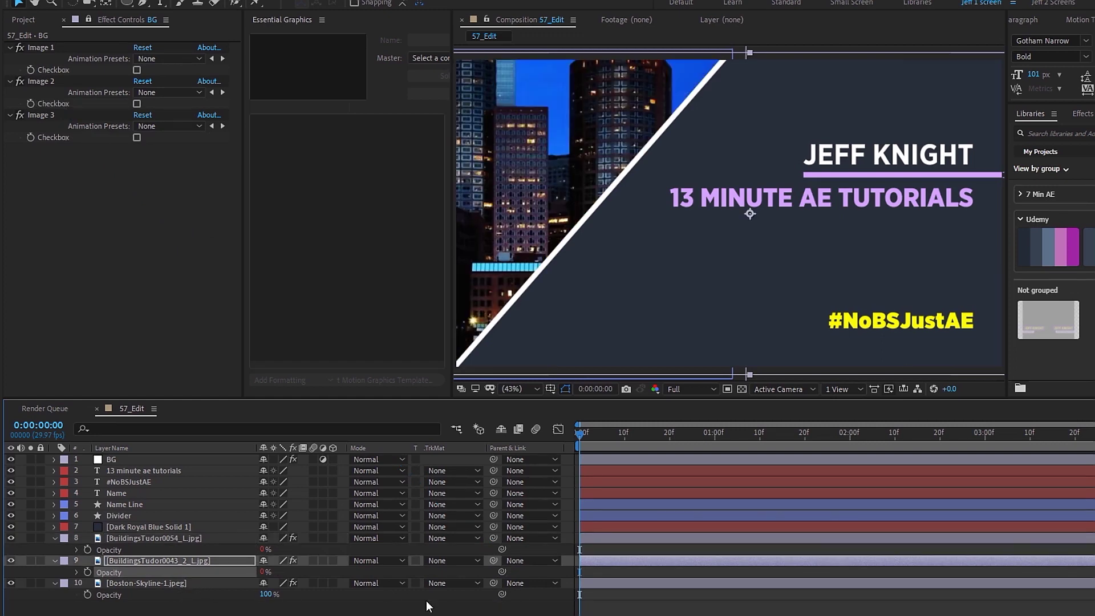
drag(501, 593, 53, 138)
Append *100 to layer 8's Opacity expression and copy the multiplier.
click(75, 549)
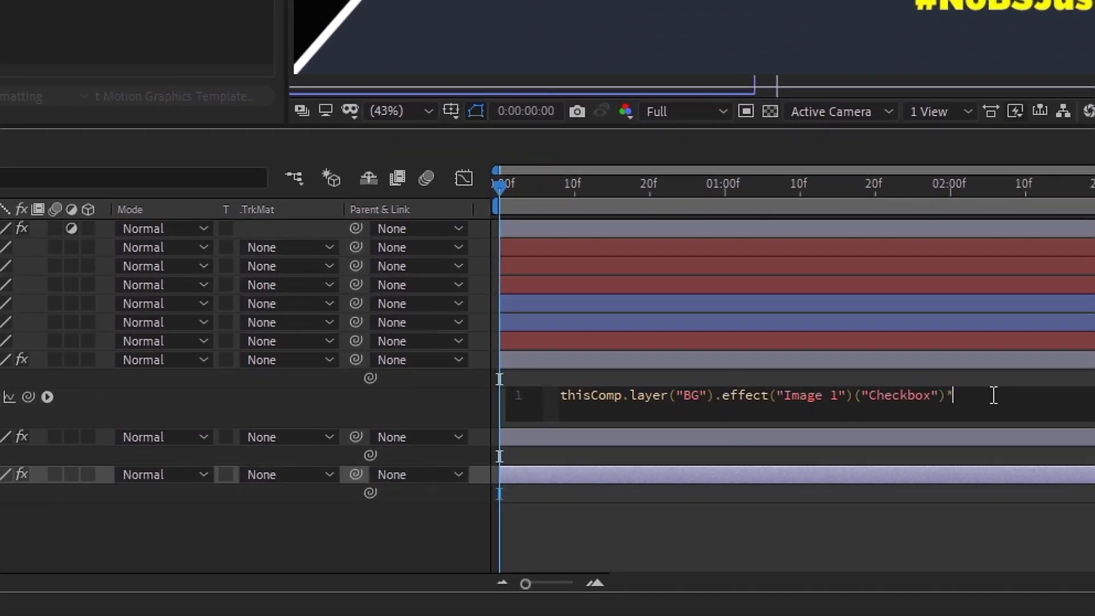
text(100)
key(shift+Left)
key(shift+Left)
key(shift+Left)
key(Right)
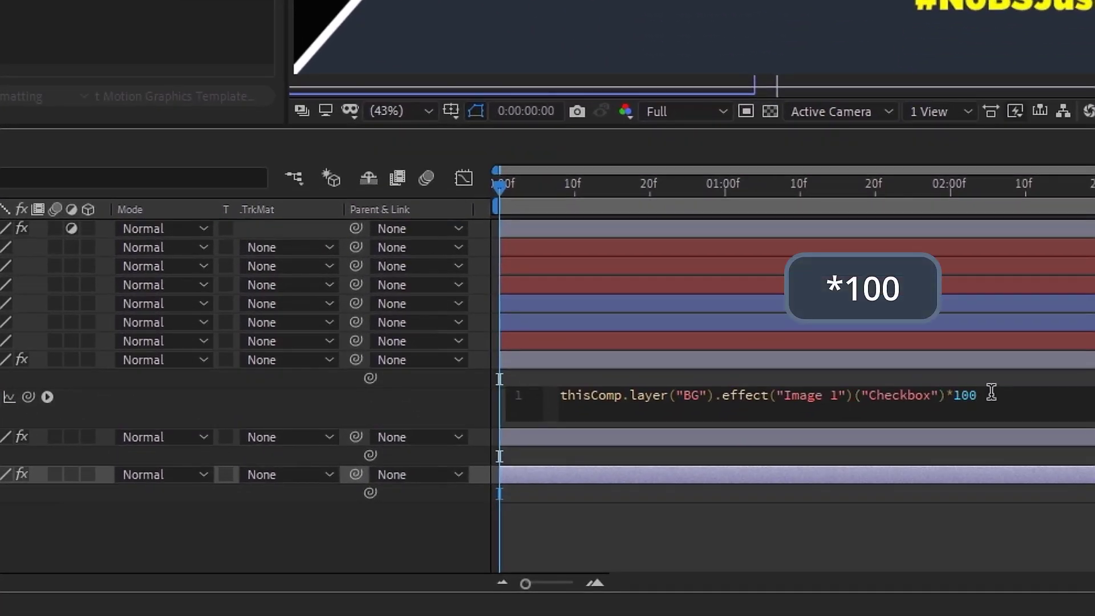
key(shift+Left)
key(shift+Left)
key(shift+Left)
key(shift+Left)
key(ctrl+c)
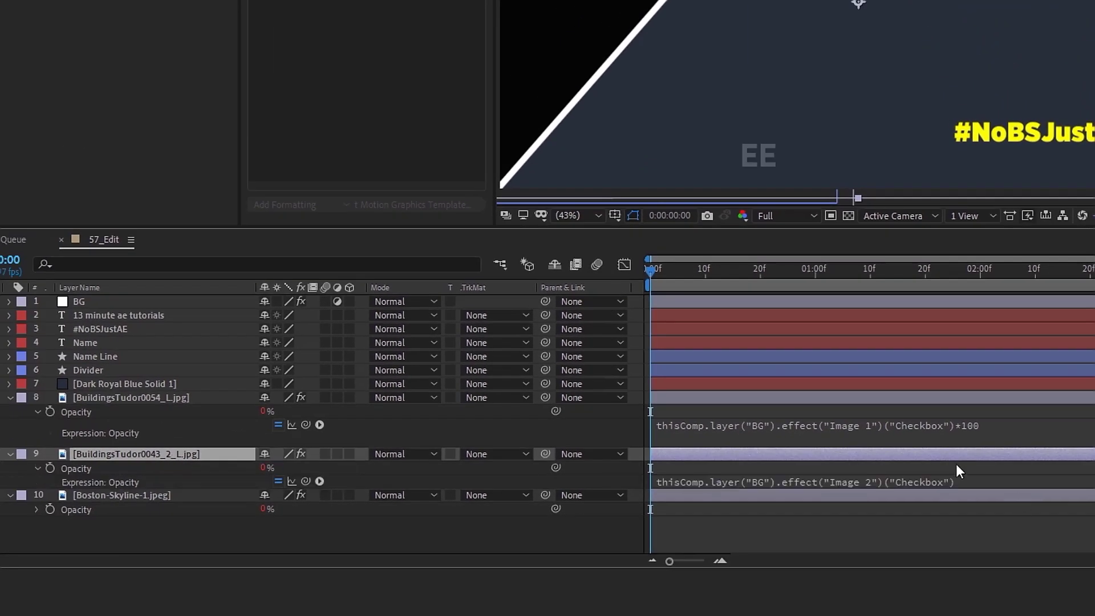
Paste *100 onto the end of layer 9's and layer 10's Opacity expressions.
click(996, 480)
key(ctrl+v)
click(115, 514)
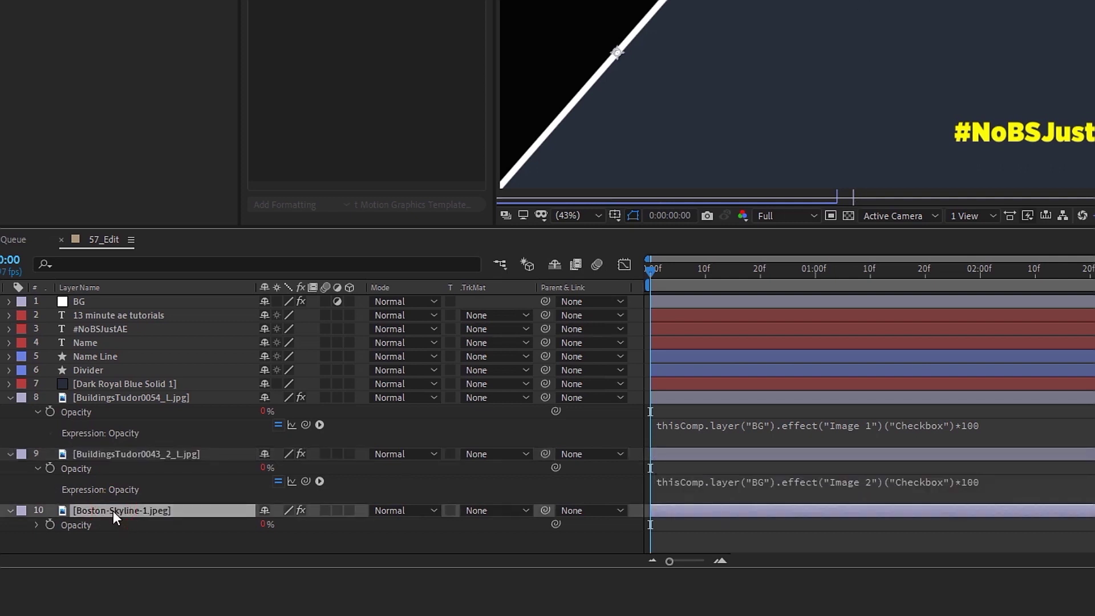
text(thisComp.layer("BG").effect("Image 3")("Checkbox"))
click(10, 400)
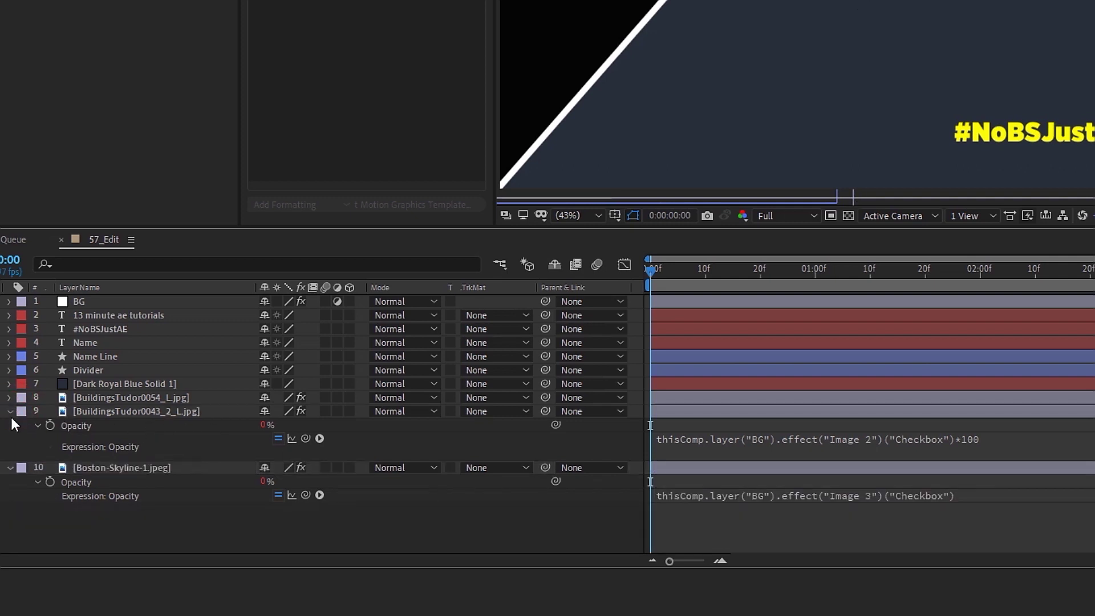
click(10, 411)
click(984, 450)
click(1015, 450)
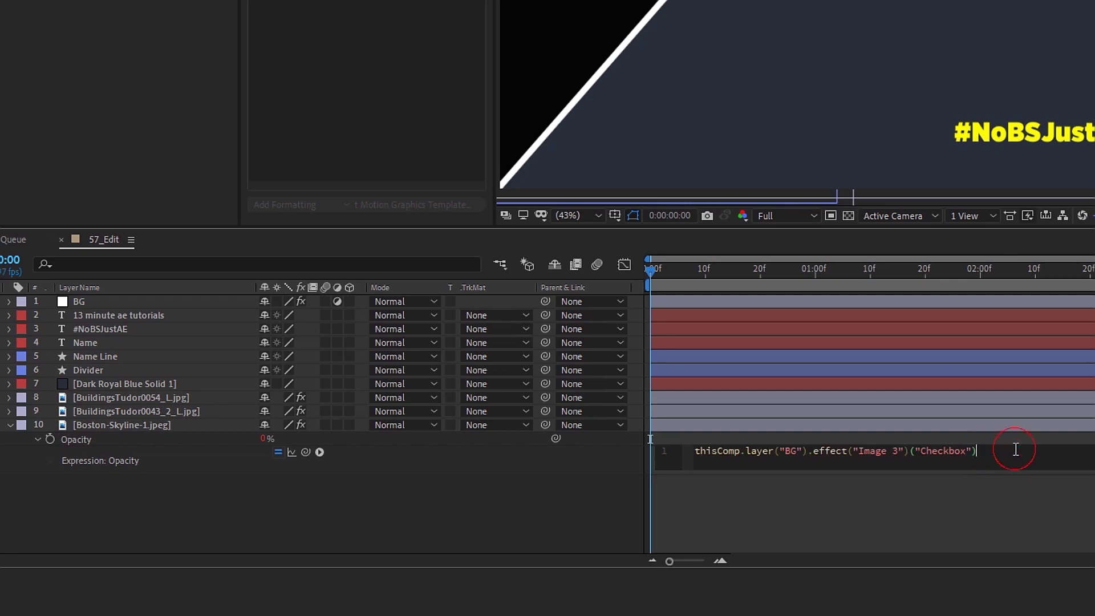
key(ctrl+v)
click(366, 214)
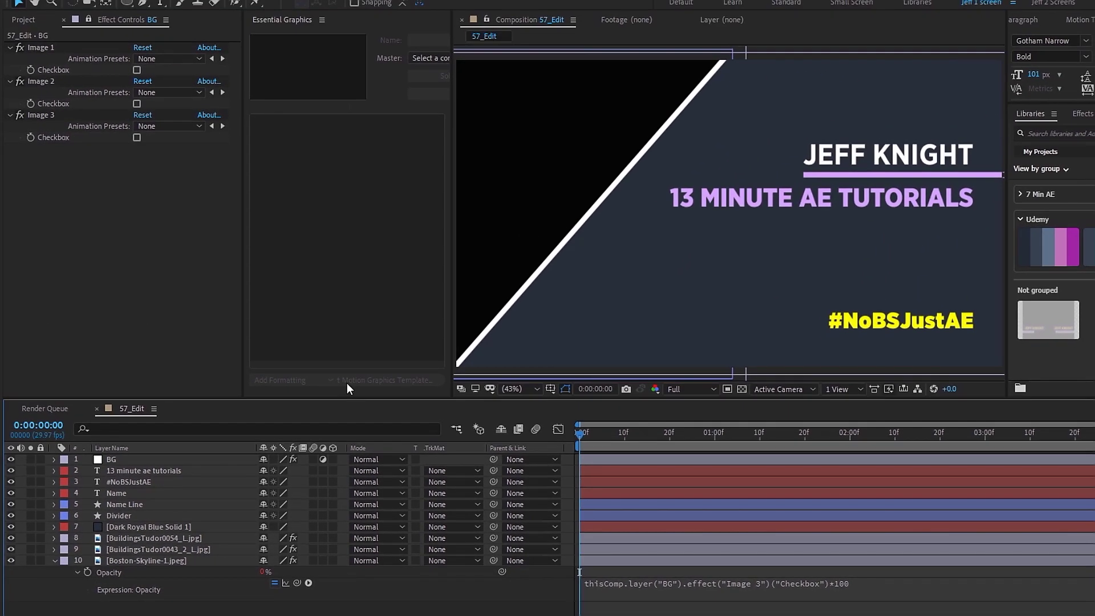
Toggle the Image 1, 2 and 3 checkboxes to test each photo, leaving only Image 2 ticked.
click(43, 114)
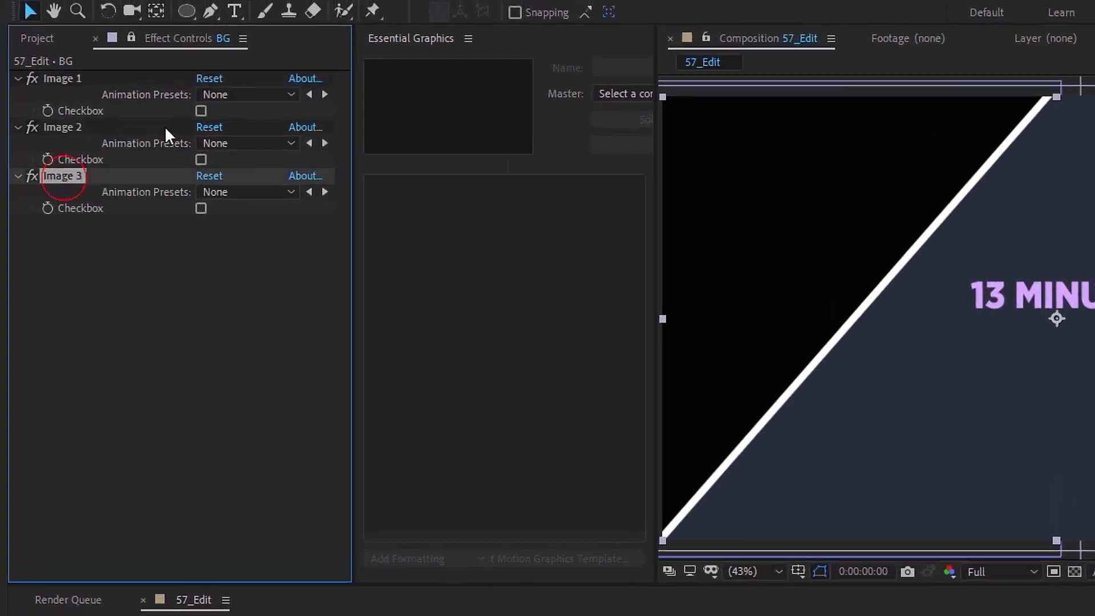
click(213, 118)
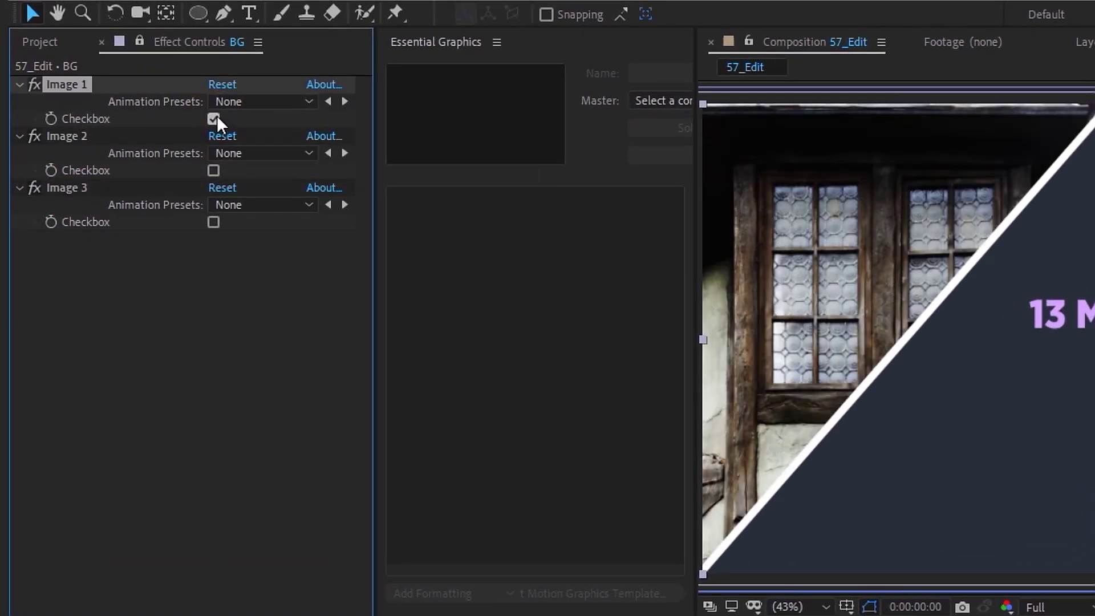
click(214, 118)
click(214, 171)
click(214, 171)
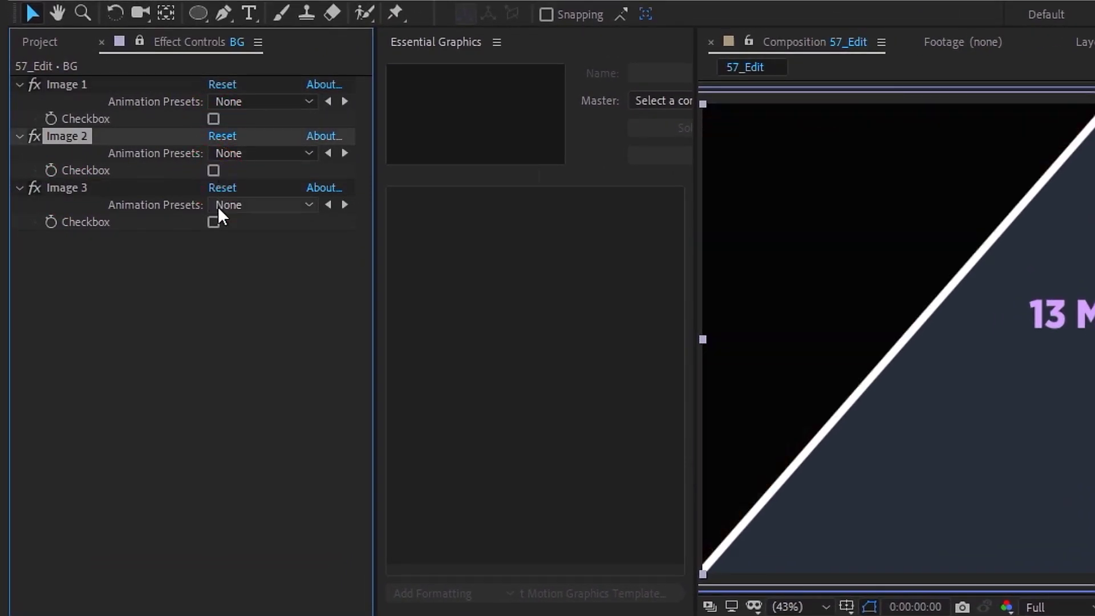
click(213, 222)
click(213, 170)
click(213, 119)
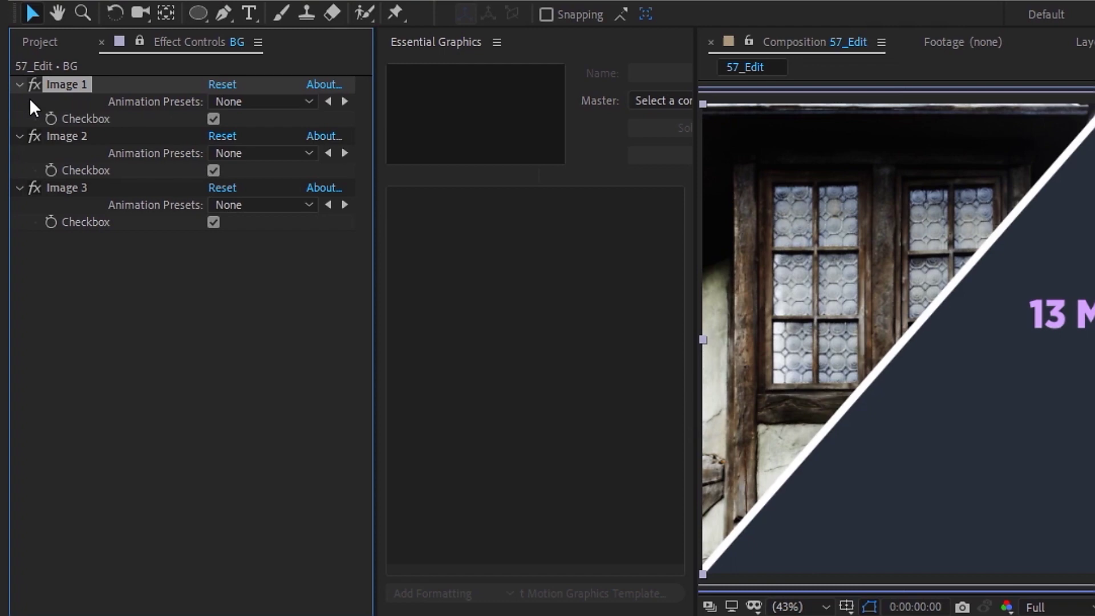
click(214, 118)
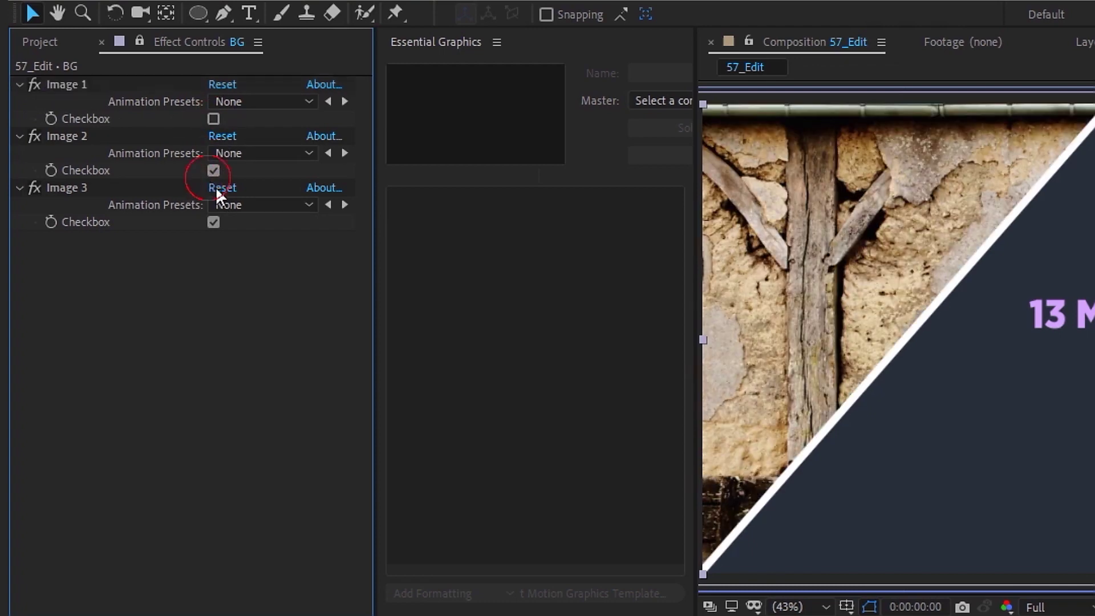
click(213, 222)
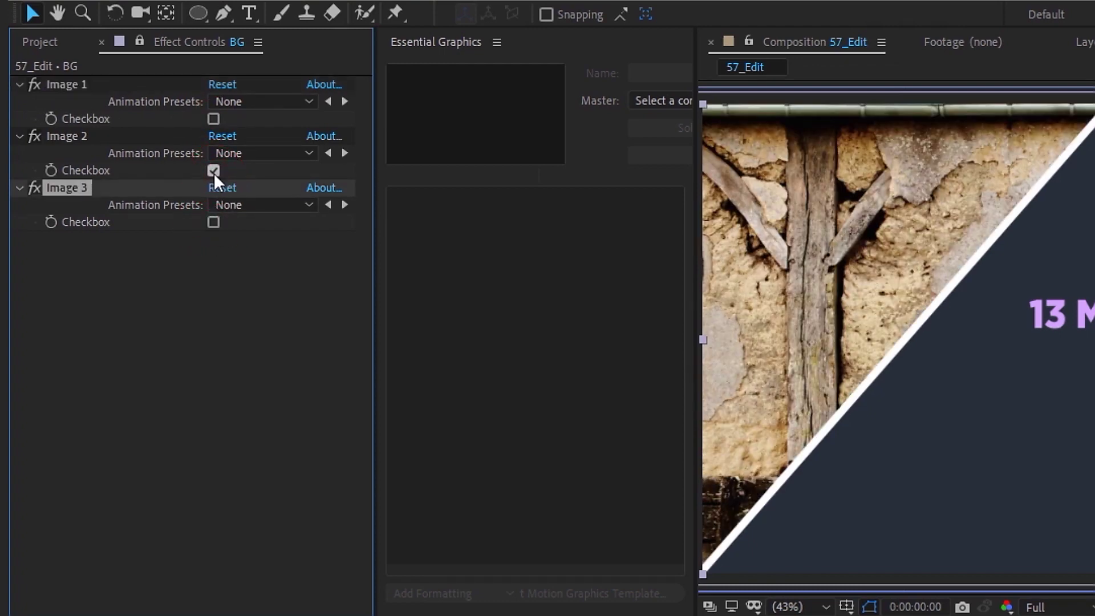
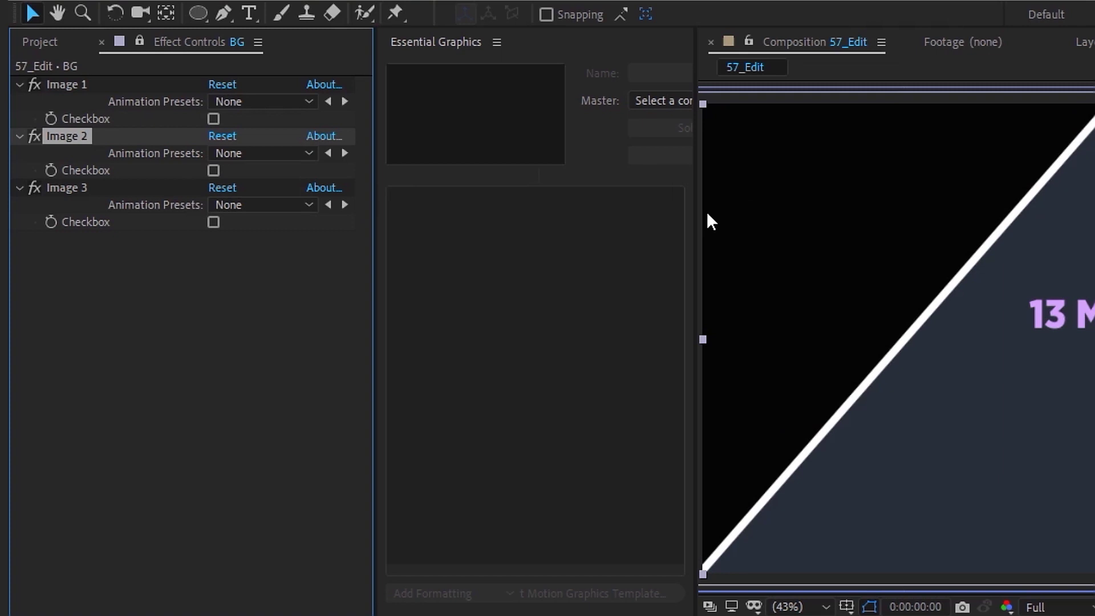
Widen the panels and open the 57_Edit composition in Essential Graphics as the master.
drag(696, 205, 777, 203)
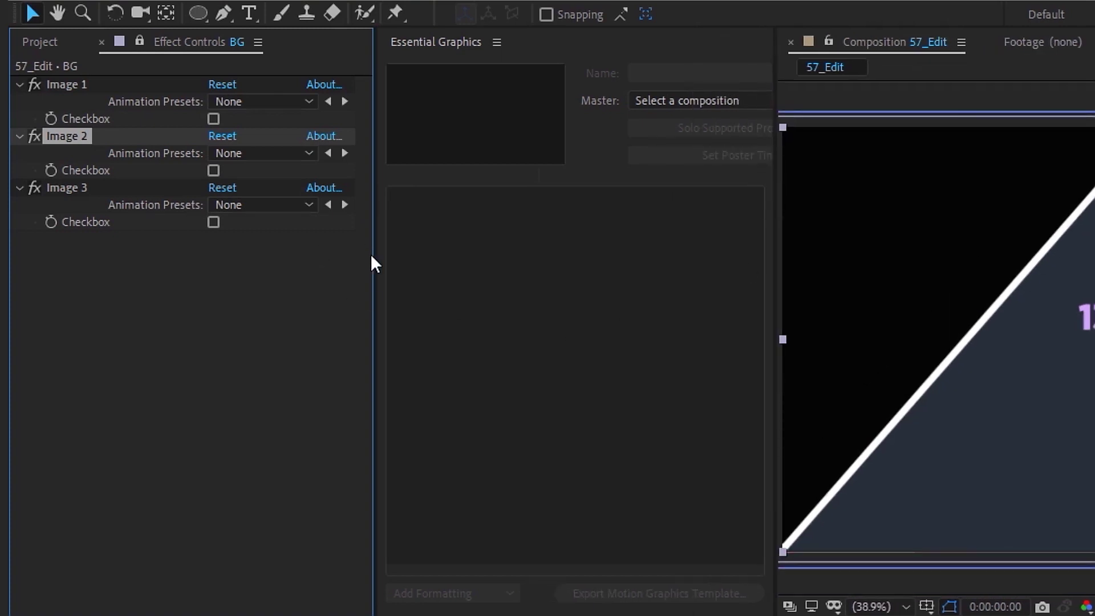
drag(373, 255, 322, 250)
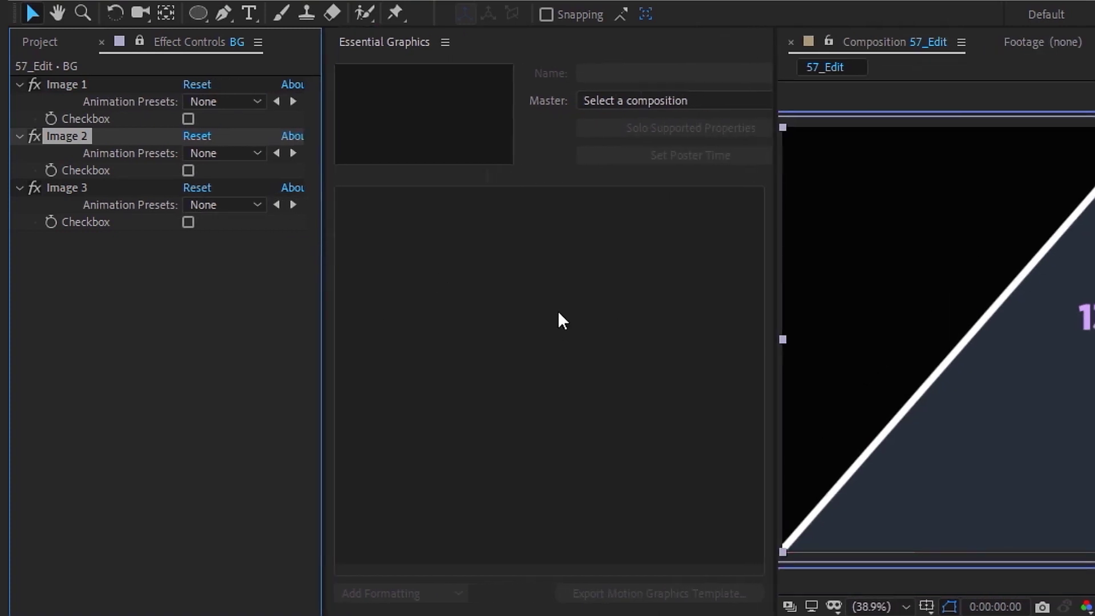
click(47, 42)
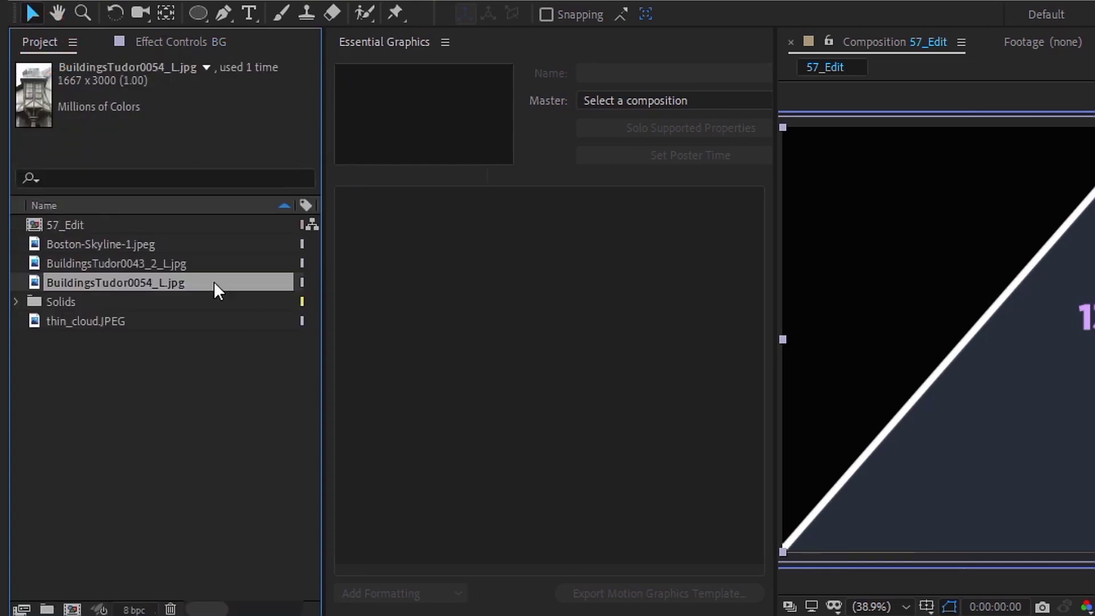
click(76, 225)
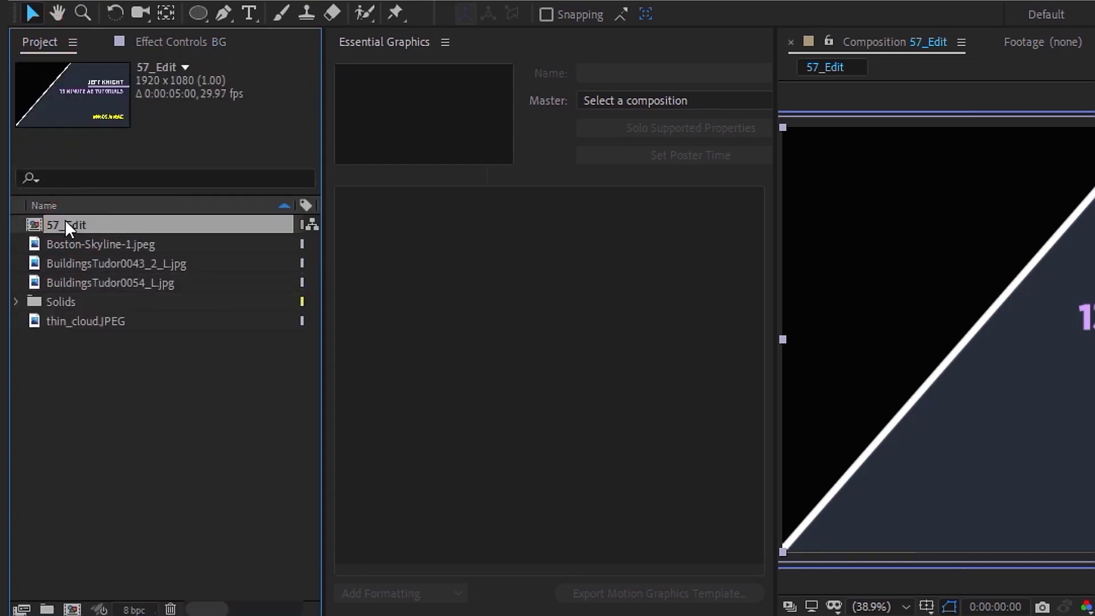
right_click(84, 227)
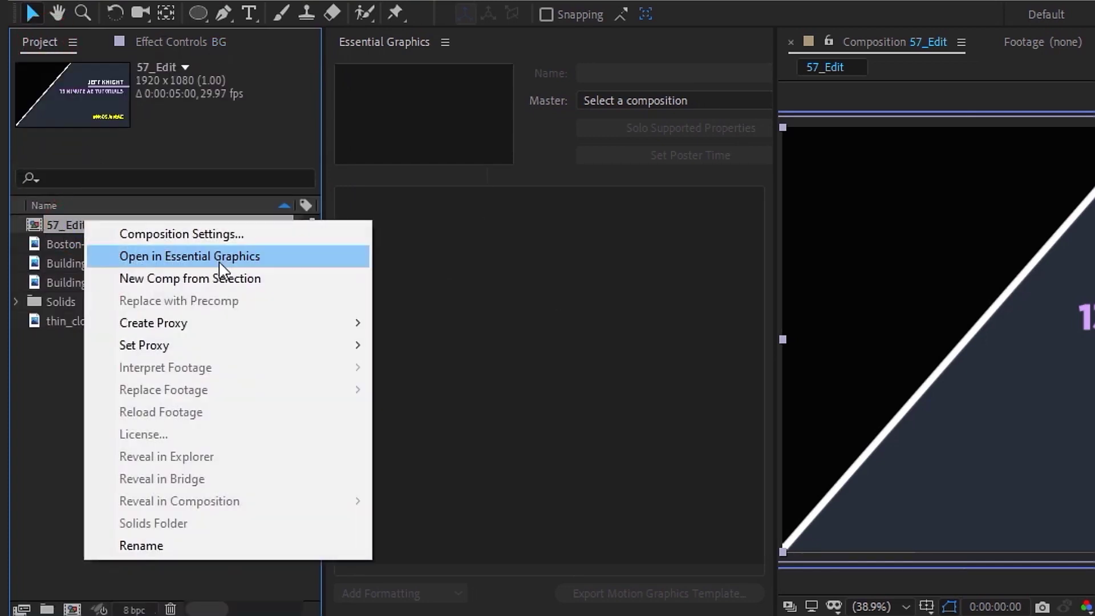
click(220, 256)
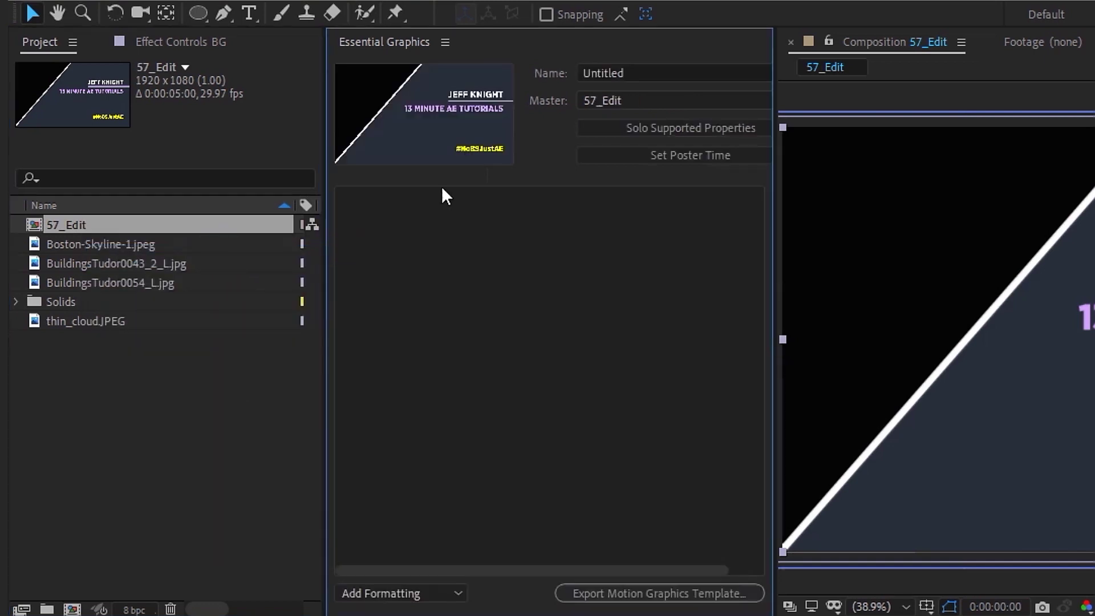
Rename the Untitled template to Design.
click(632, 73)
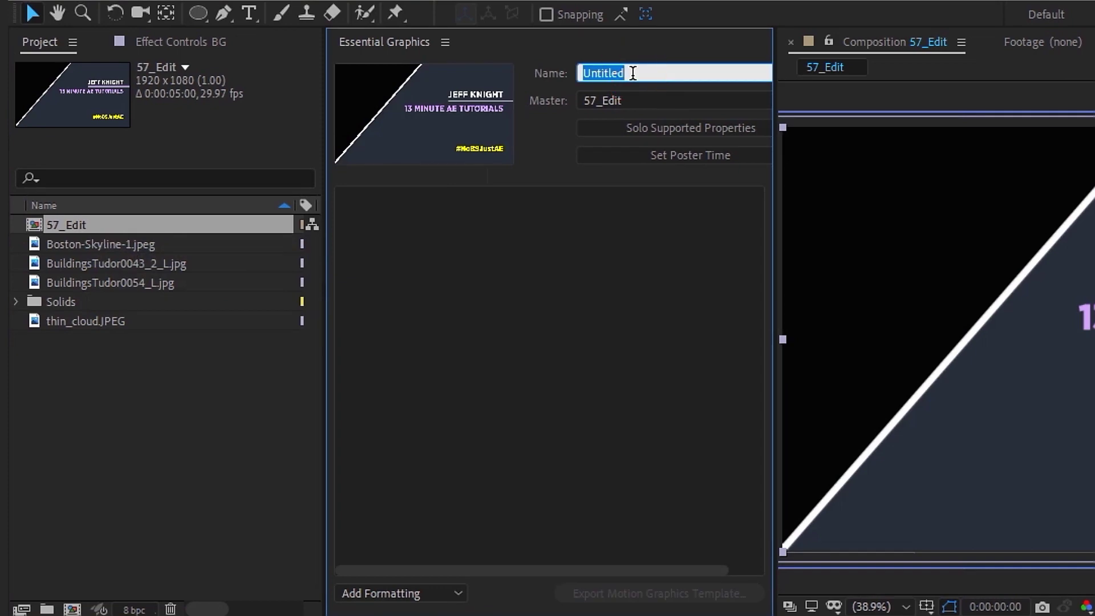
text(Design)
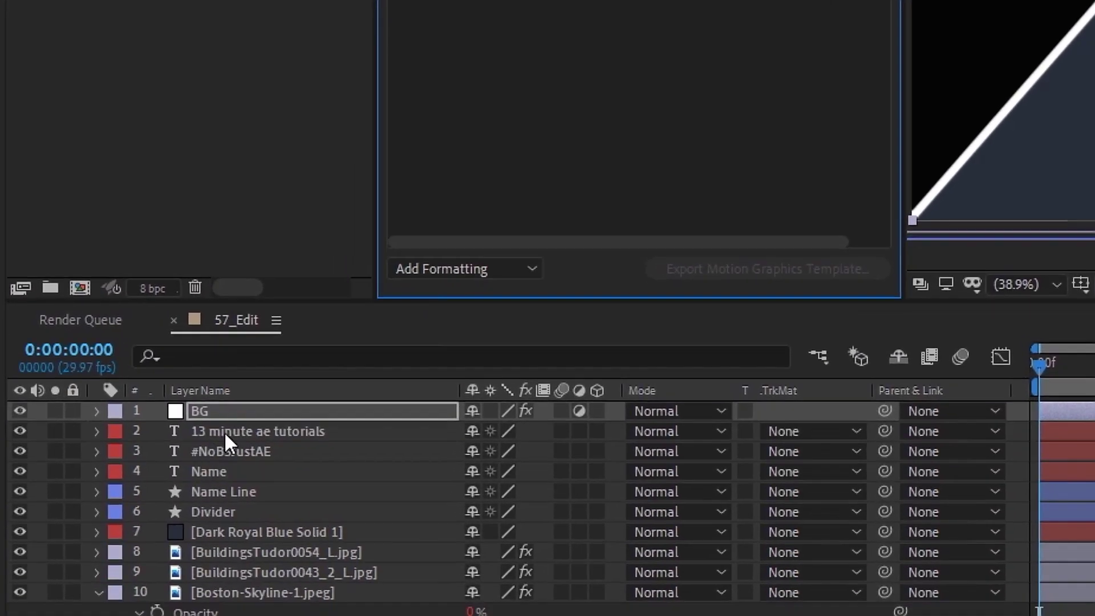
click(237, 277)
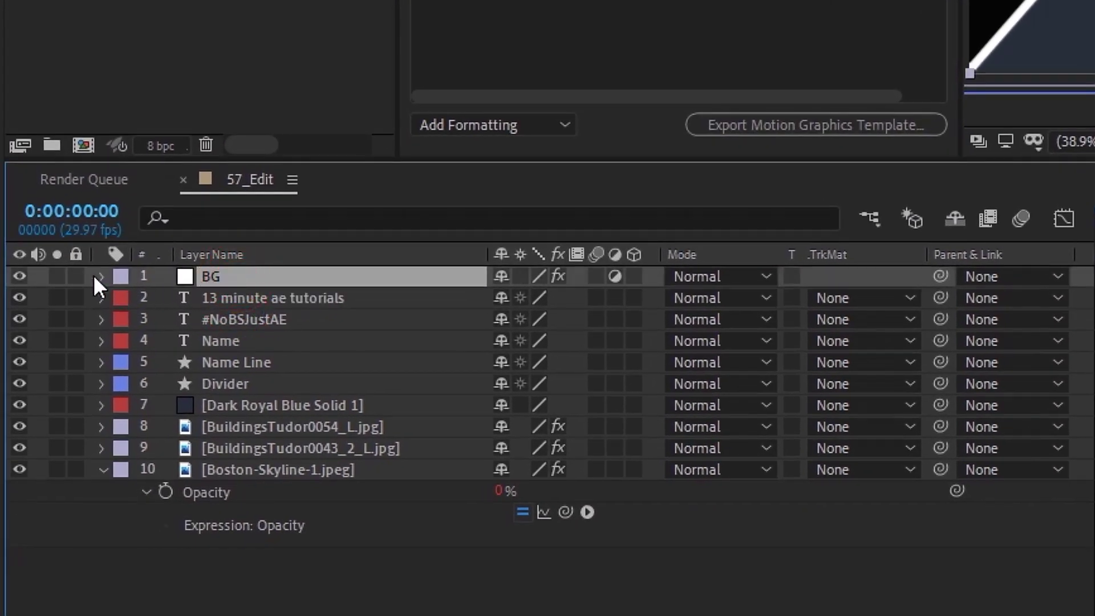
Reveal the Checkbox properties of the BG layer's Image 1, Image 2 and Image 3 effects.
click(101, 276)
click(122, 300)
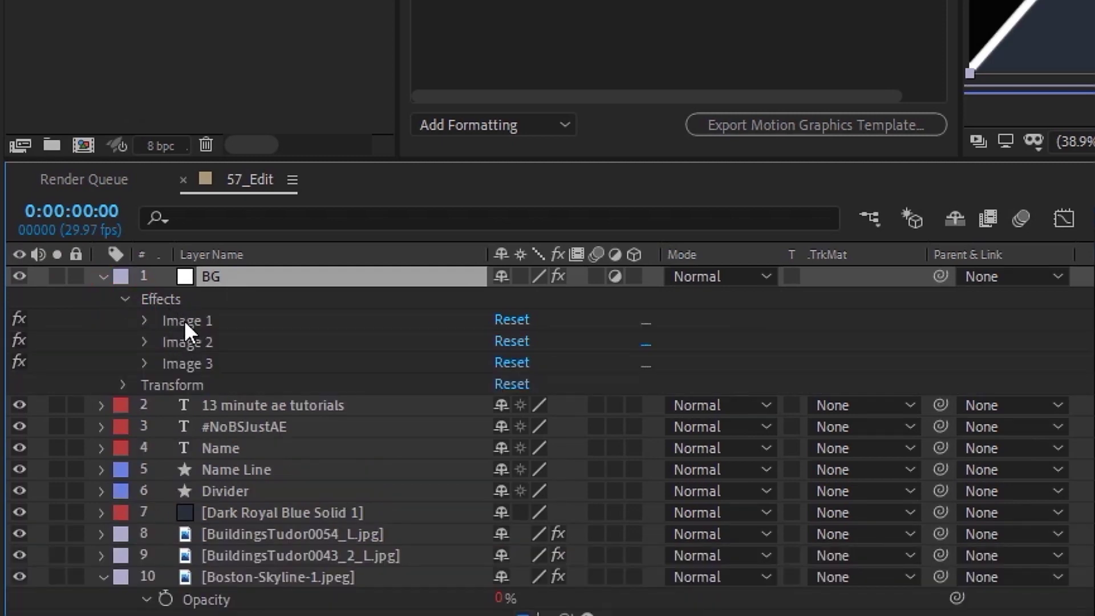
click(184, 320)
shift+click(186, 367)
click(144, 320)
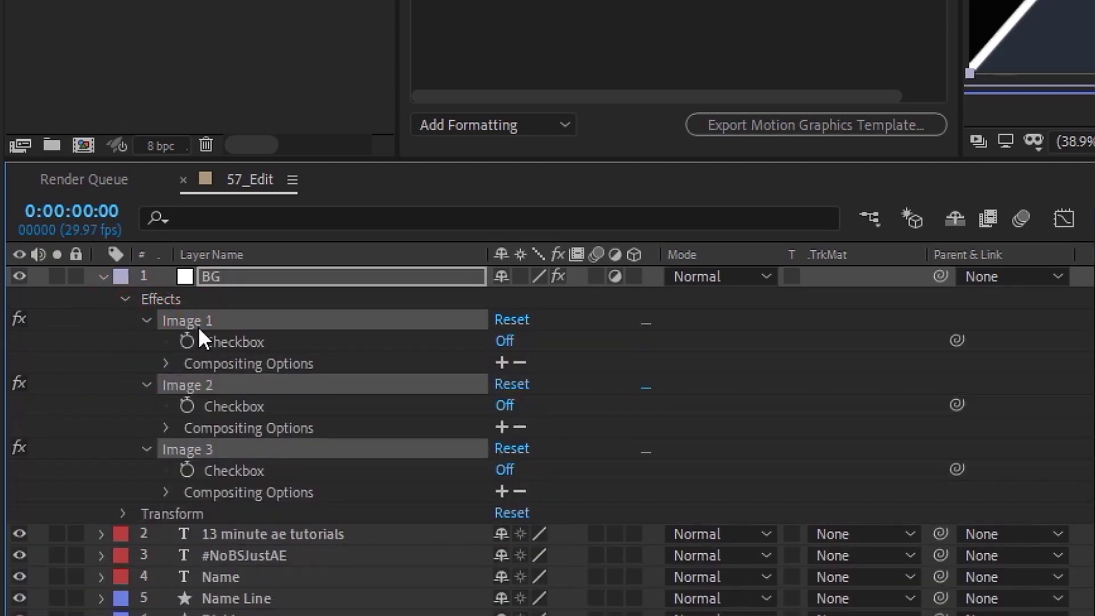
click(172, 295)
Add the Image 1 and Image 2 checkboxes to the template, named Image 1 and Image 2.
click(244, 344)
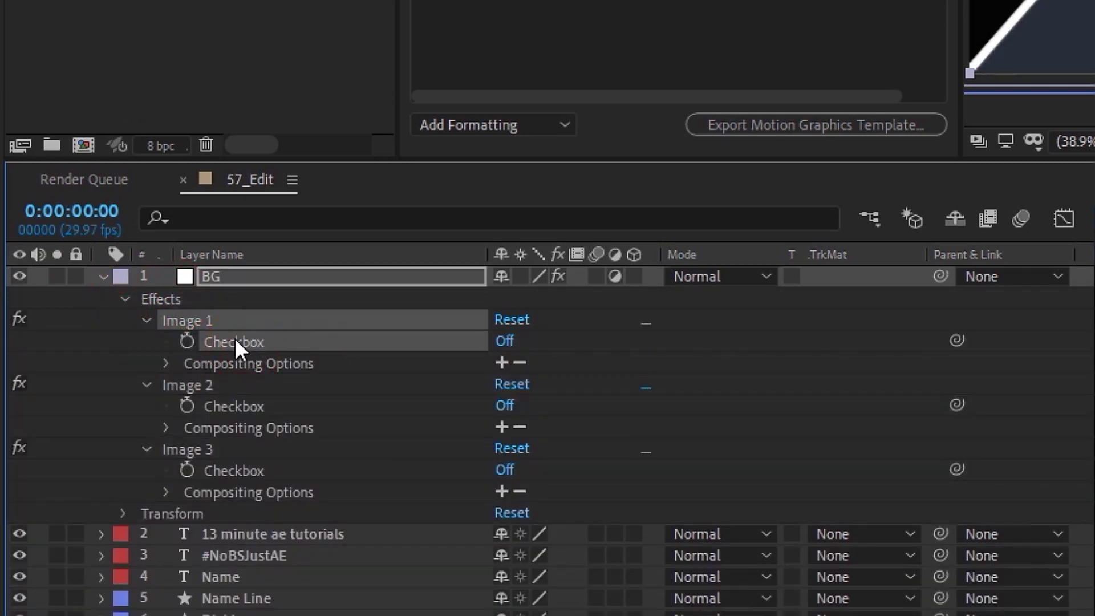
drag(234, 342, 328, 110)
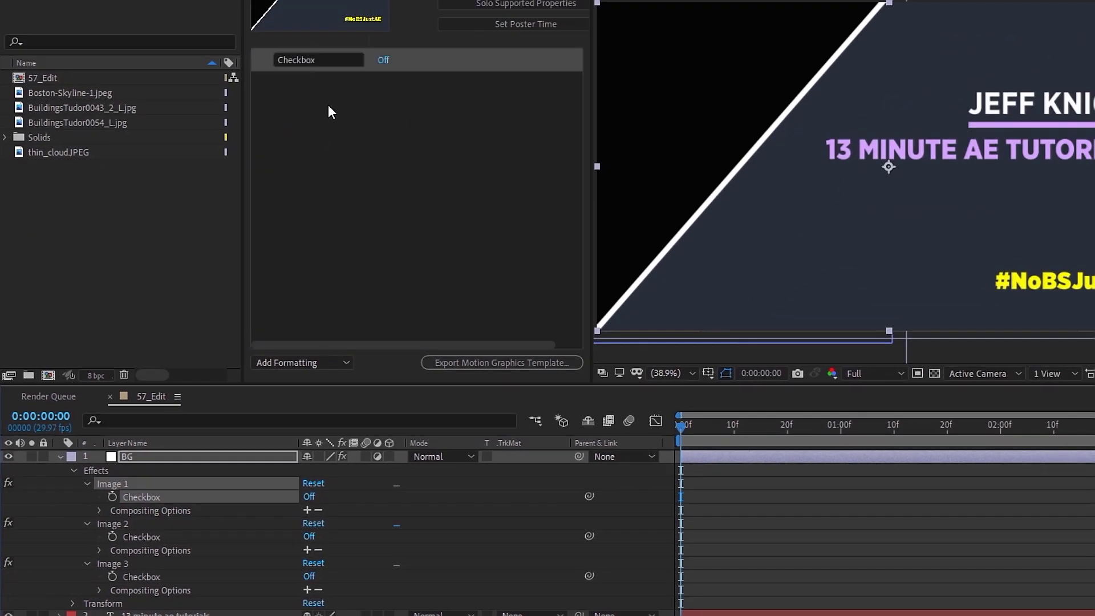
click(332, 60)
key(BackSpace)
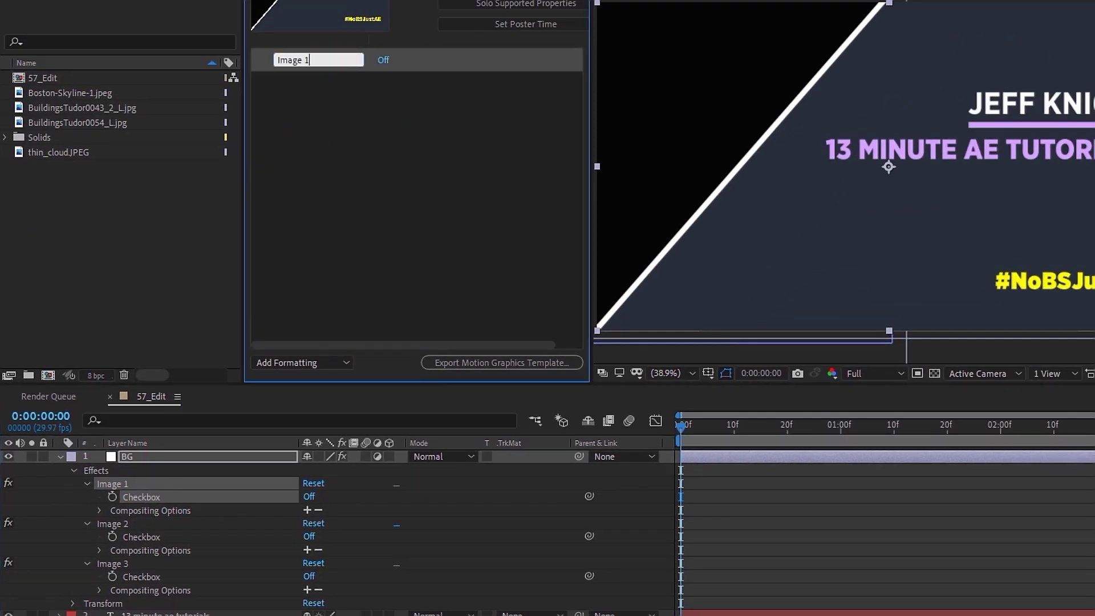
click(149, 538)
drag(144, 536, 322, 92)
click(327, 86)
text(Image 2)
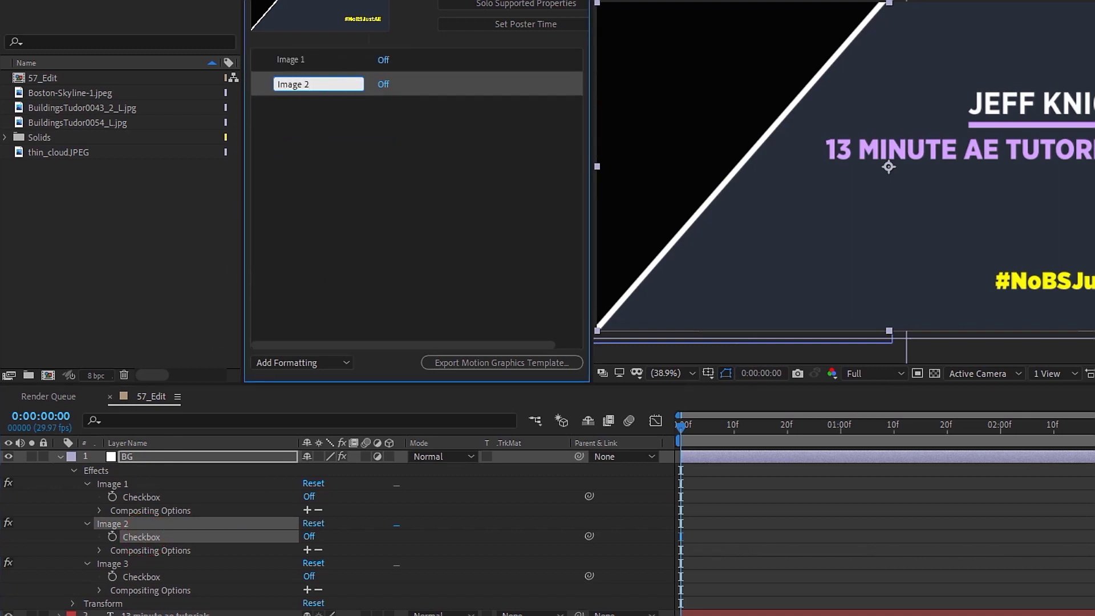
click(116, 498)
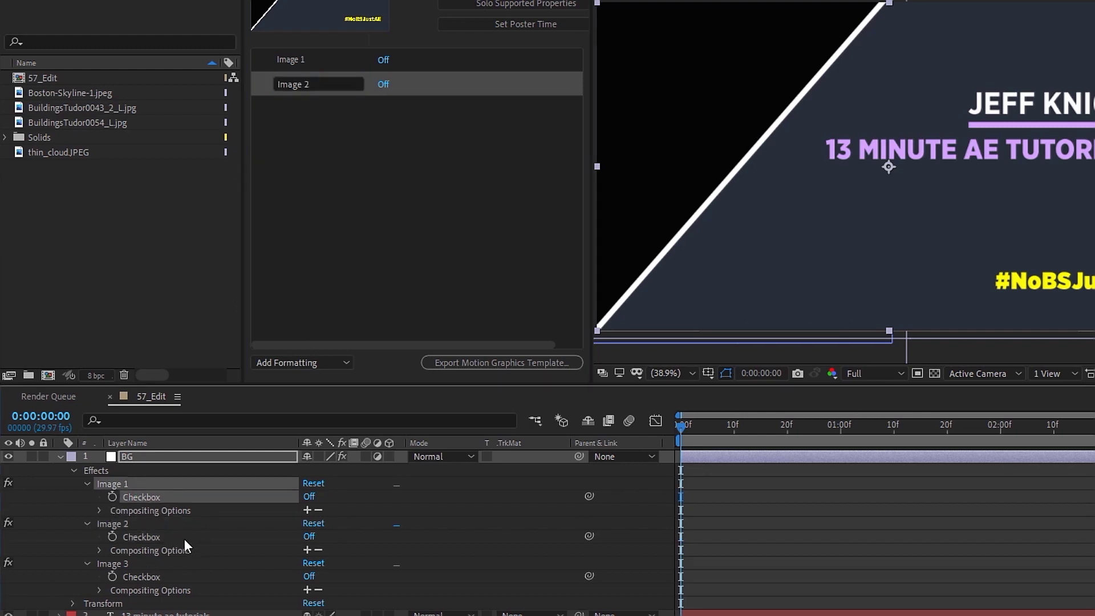
Add the Image 3 checkbox to the template as a control named Image 3.
click(148, 576)
drag(307, 229, 311, 228)
click(332, 107)
key(BackSpace)
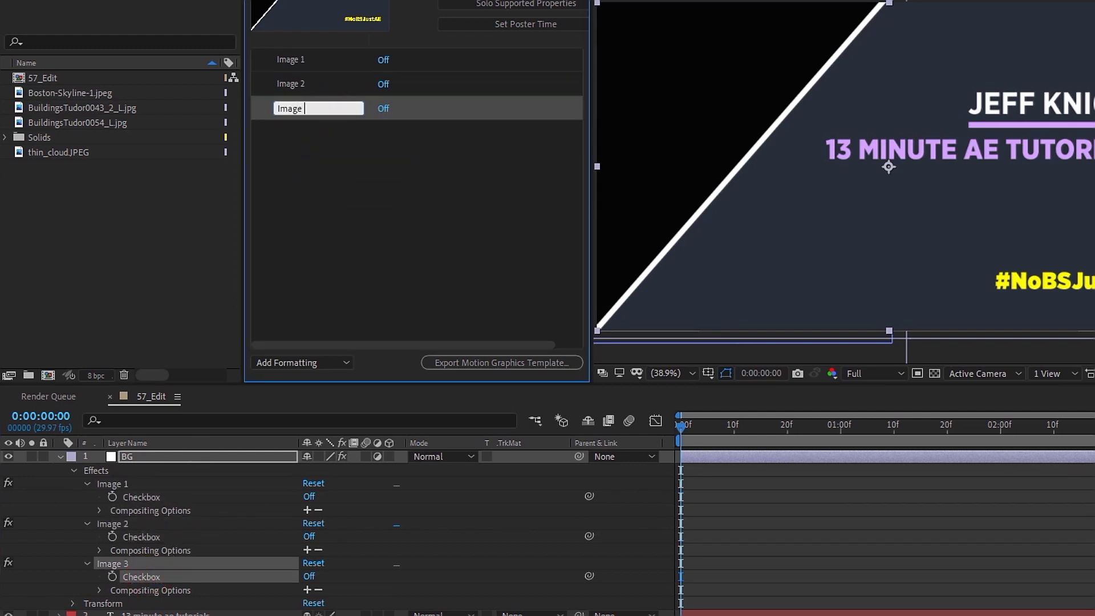
text(Image 3)
Toggle each image checkbox on and back off to test it, leaving all Off.
click(383, 59)
click(383, 59)
click(383, 84)
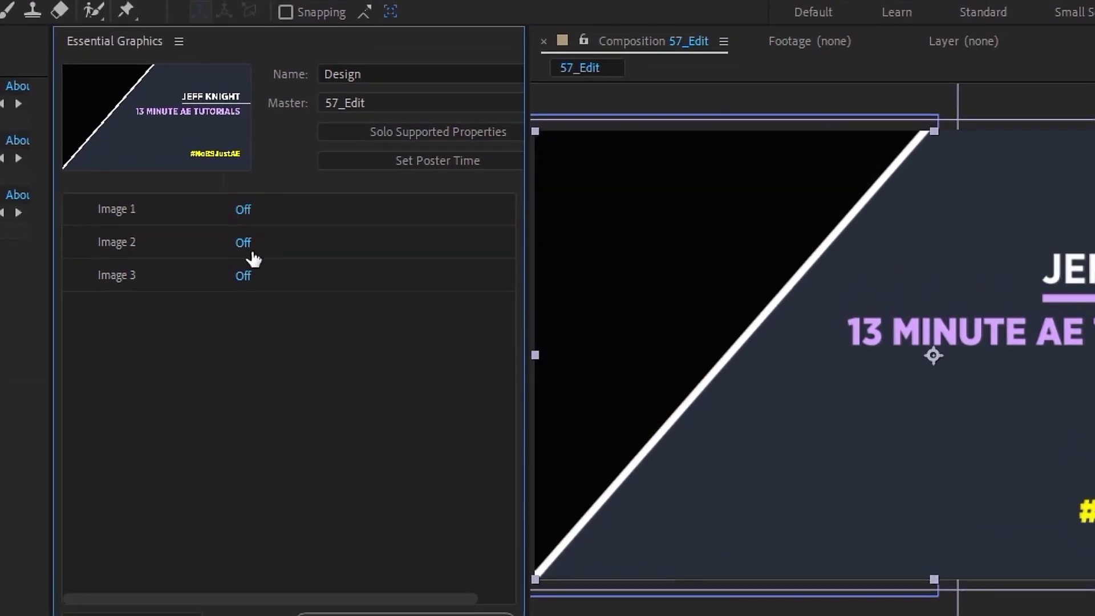
click(244, 243)
click(242, 211)
click(242, 211)
click(244, 277)
click(244, 277)
Add a new formatting group to the template and name it Images.
click(239, 544)
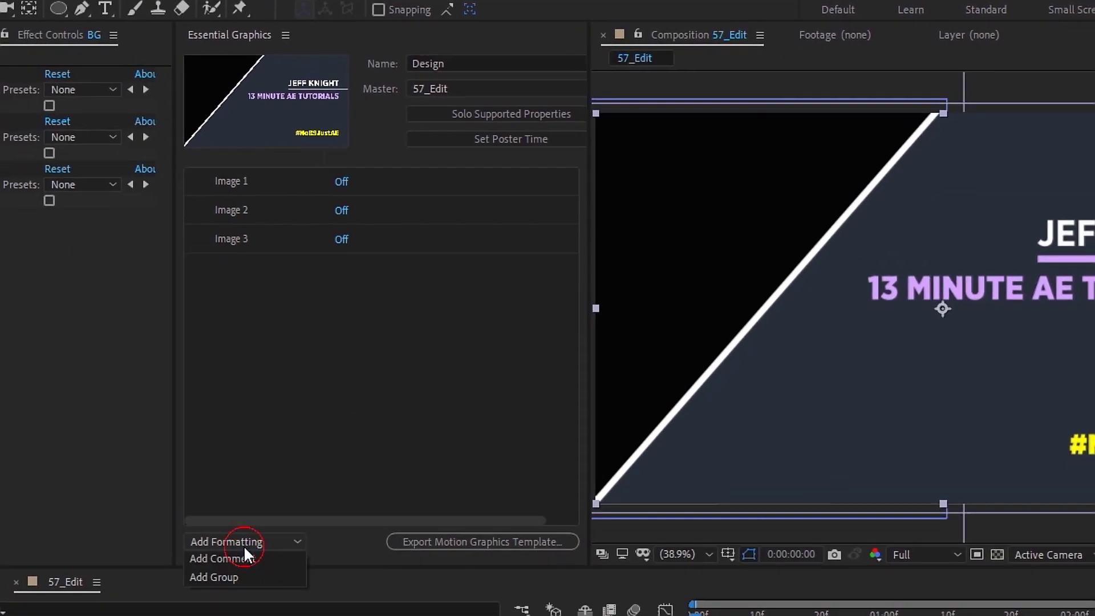
click(272, 563)
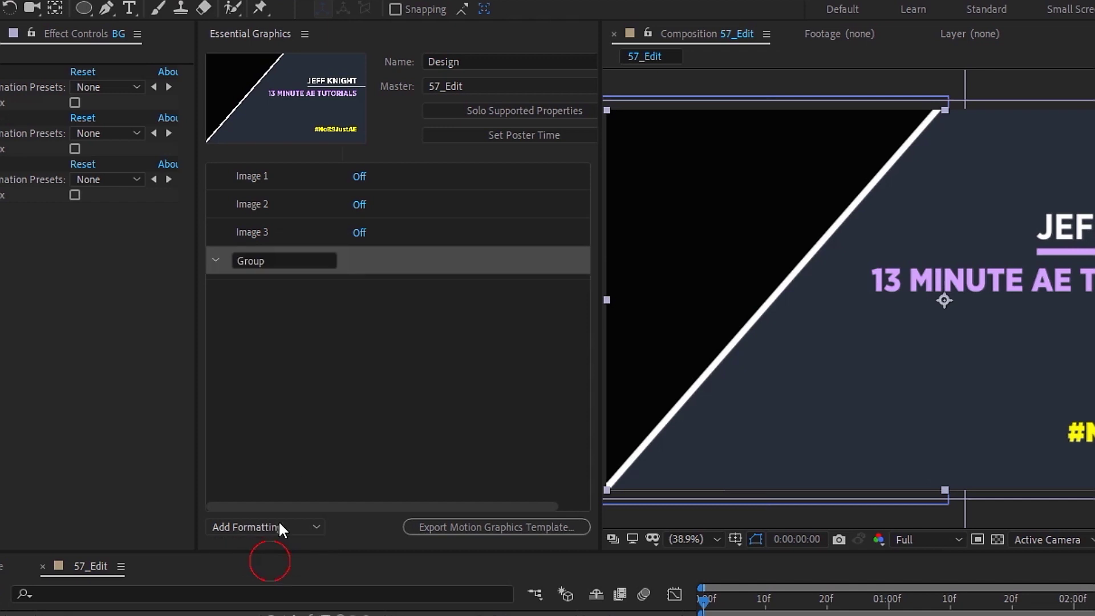
click(298, 257)
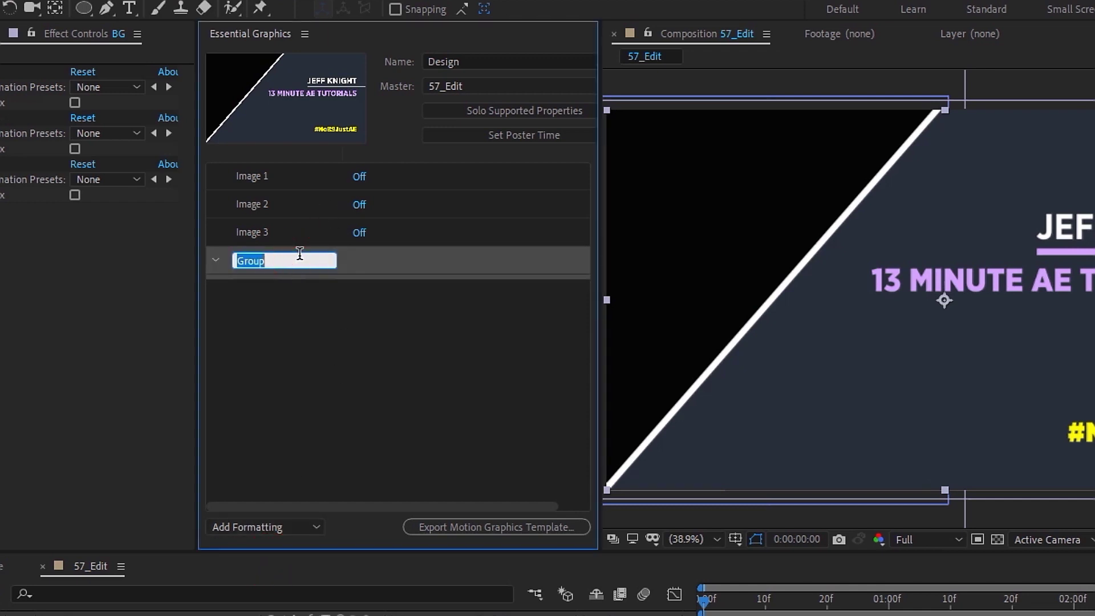
text(Im)
text(ages)
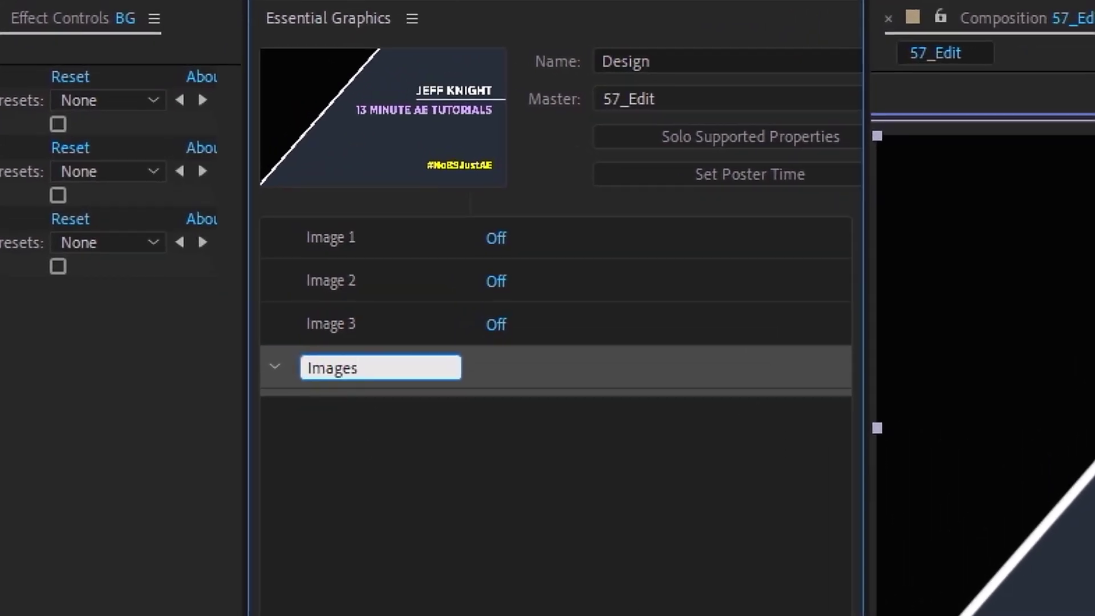
click(537, 247)
Move Image 1, Image 2 and Image 3 into the Images group in order, then collapse it.
drag(537, 248, 578, 343)
click(590, 239)
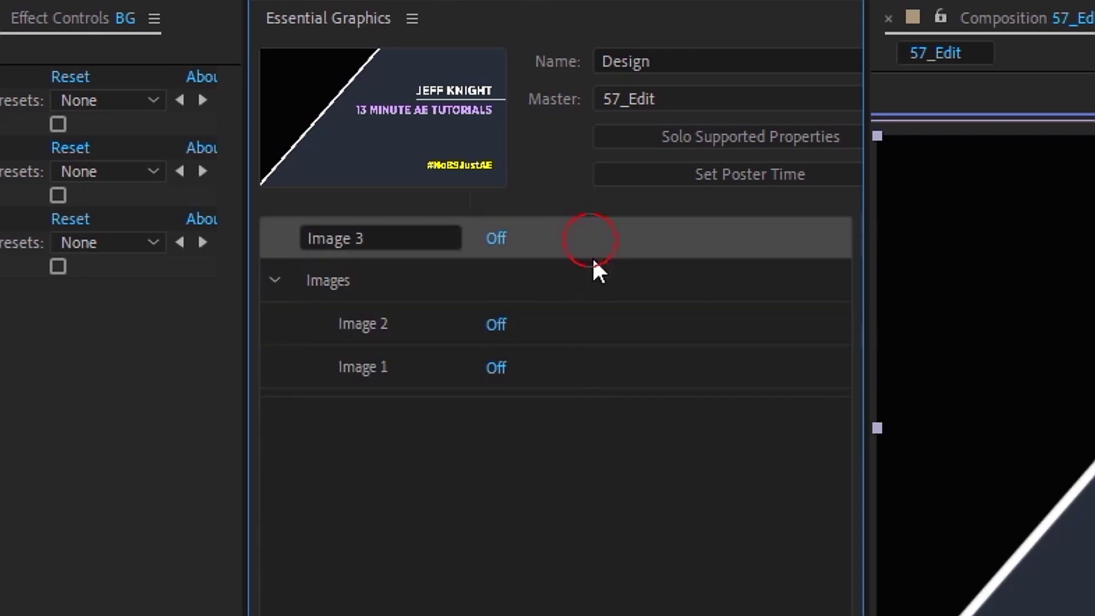
drag(593, 260, 571, 316)
drag(436, 327, 448, 394)
drag(457, 293, 461, 392)
click(274, 237)
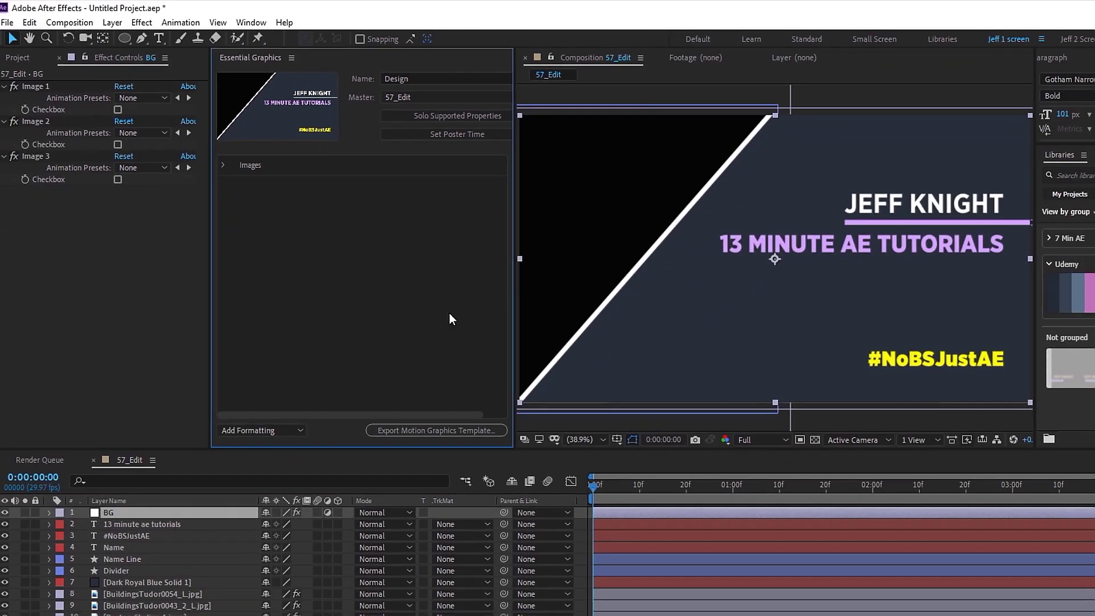
click(150, 581)
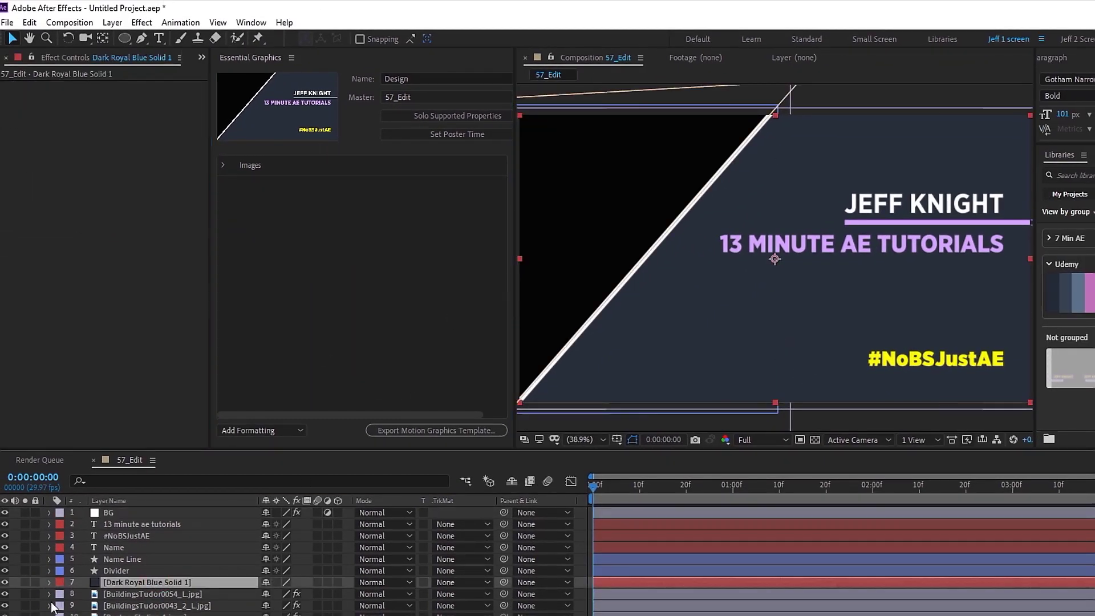
Apply a red Generate > Fill effect to Dark Royal Blue Solid 1 and select its Color property.
click(26, 582)
click(26, 583)
click(142, 22)
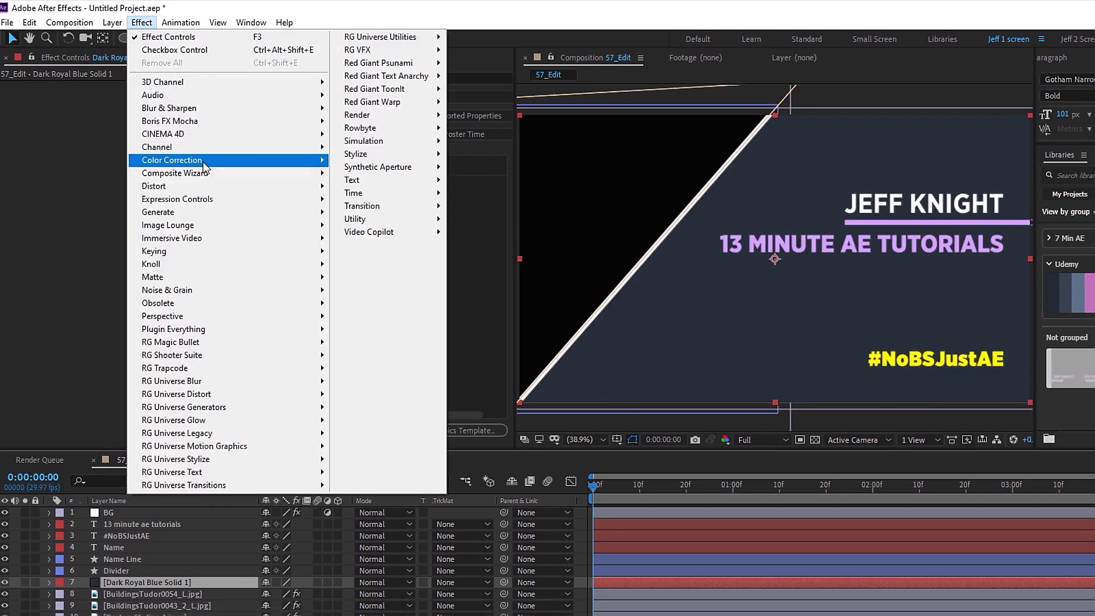
mouse_move(268, 212)
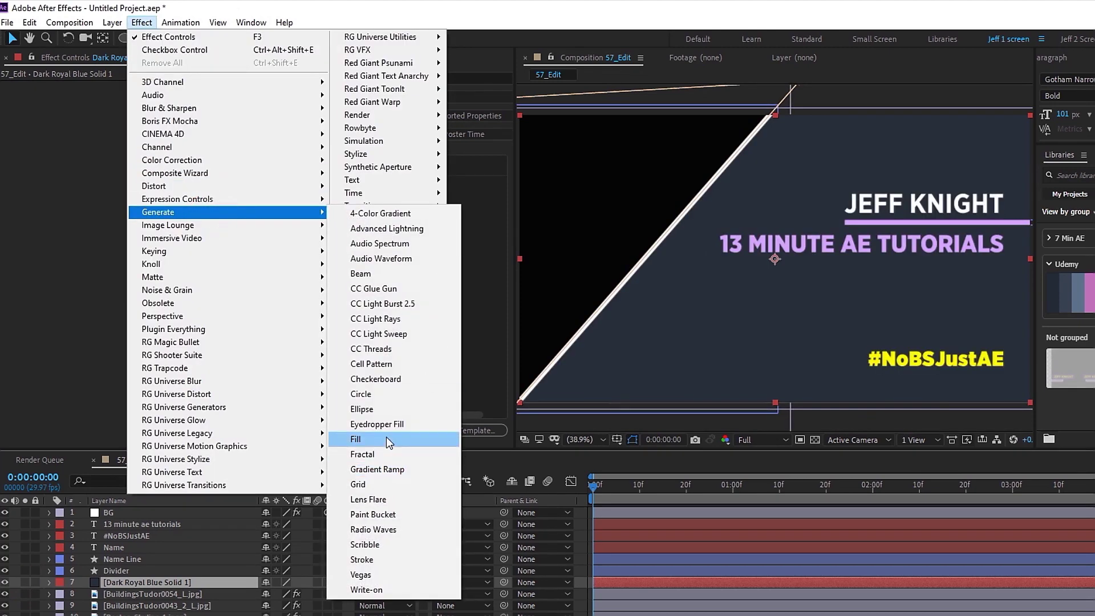
click(385, 438)
click(51, 569)
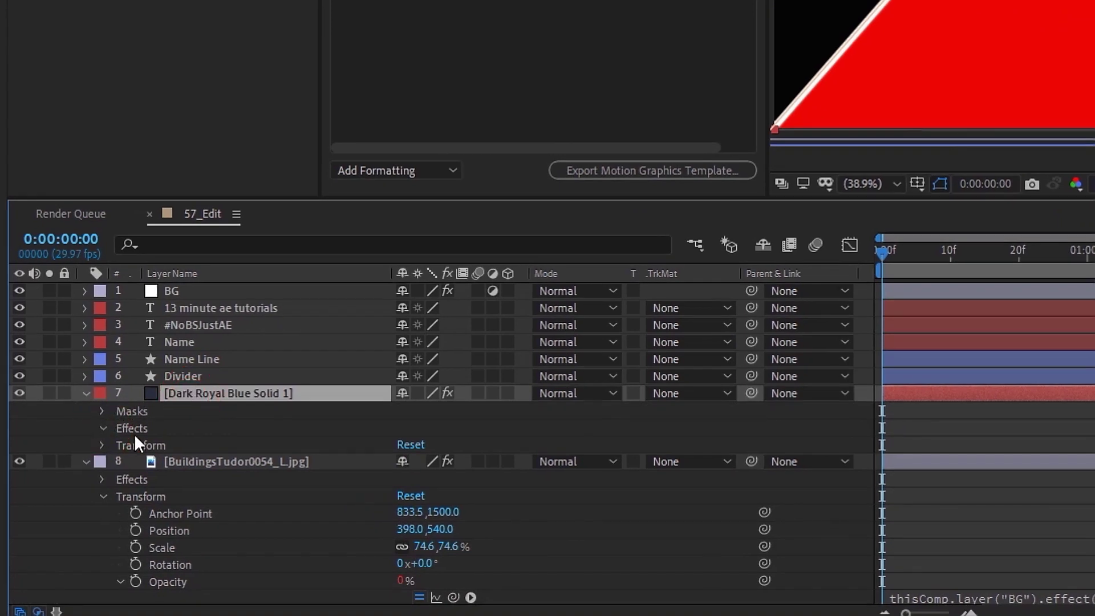
click(118, 445)
click(235, 495)
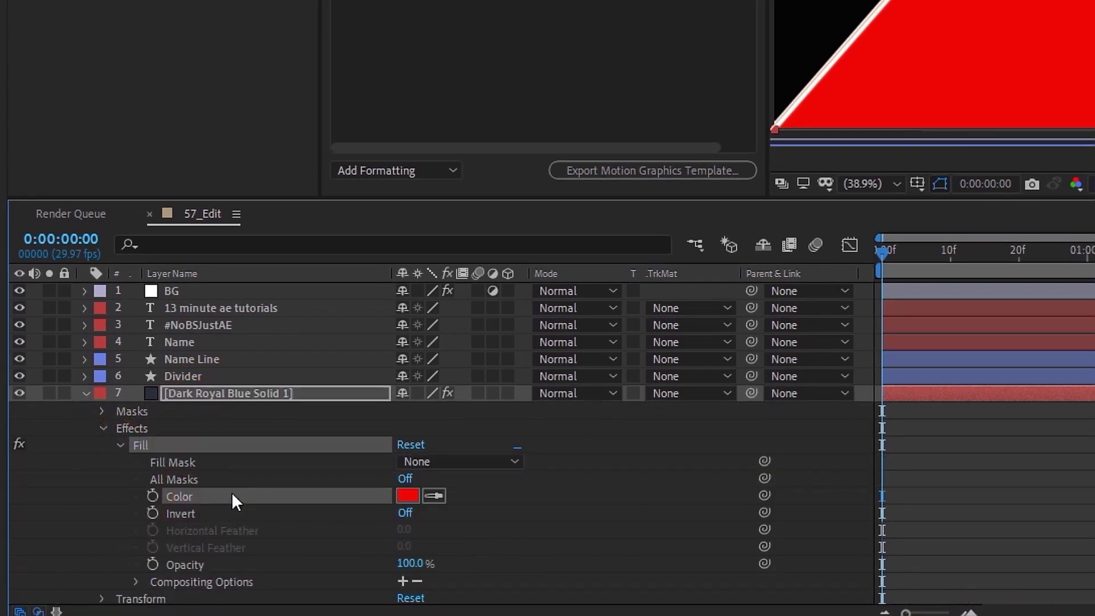
Add the solid's Fill Color to the template as a colour control labelled BG.
drag(182, 498, 439, 184)
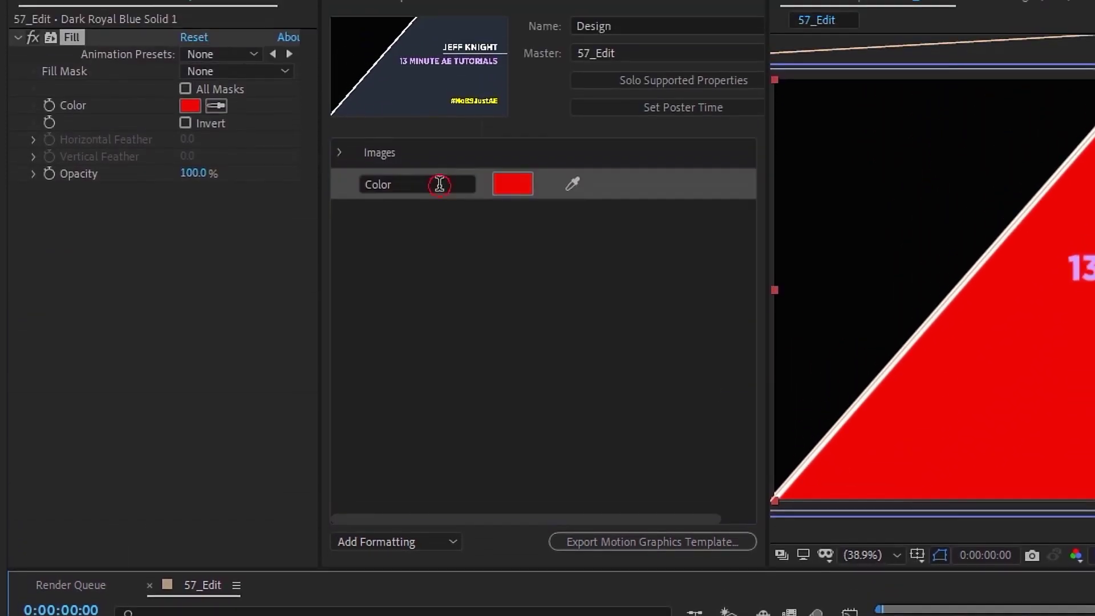
click(439, 184)
text(BG)
key(Return)
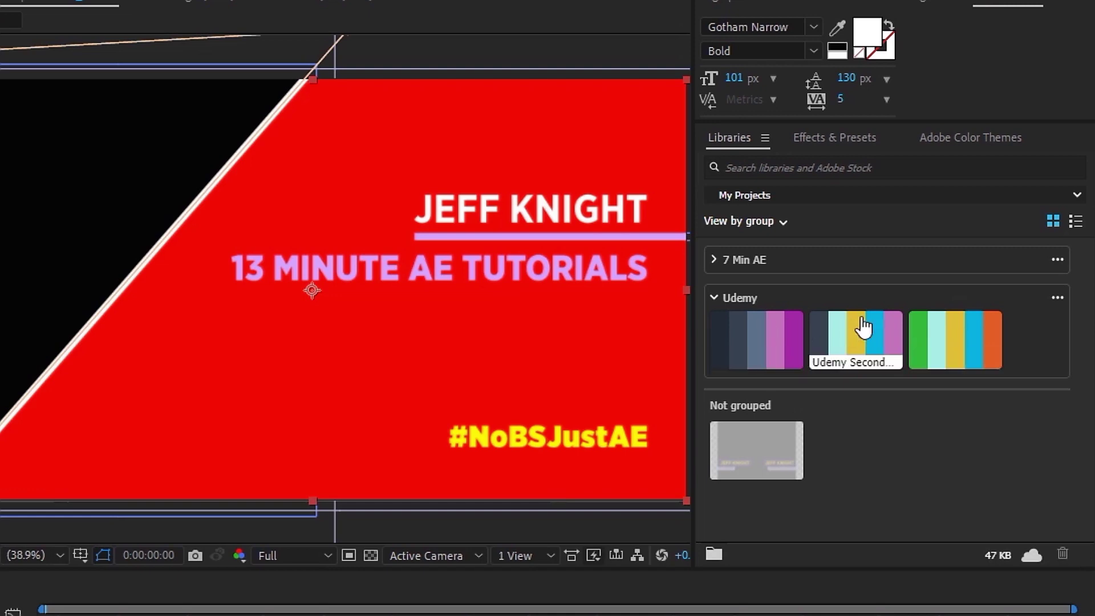
Eyedropper colours from the Udemy library swatch, settling BG on dark navy.
mouse_move(836, 336)
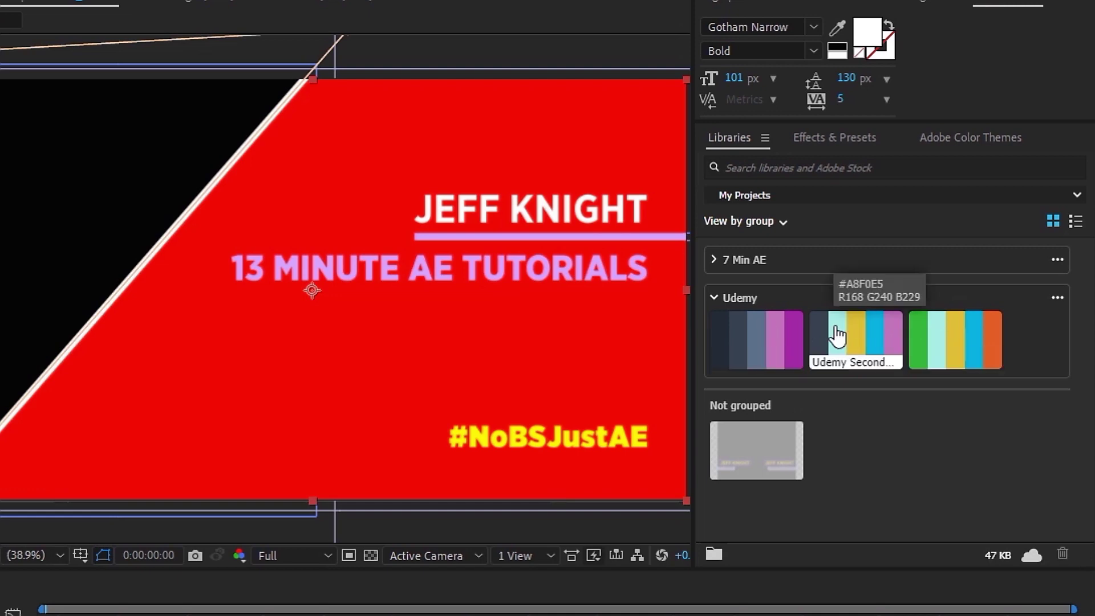
click(714, 259)
click(714, 259)
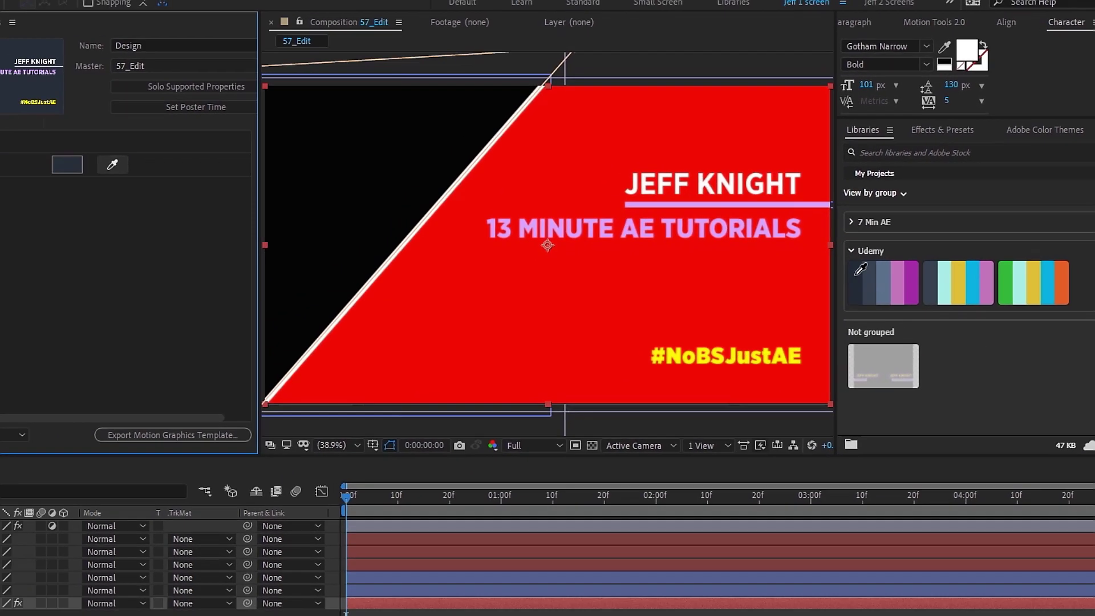
click(855, 274)
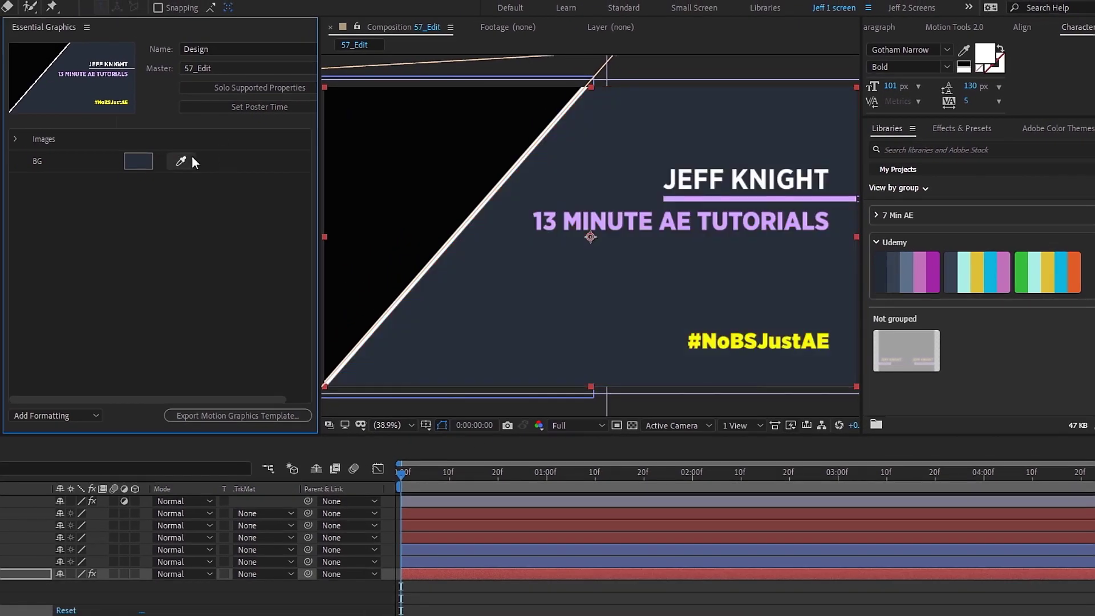
click(181, 160)
click(919, 273)
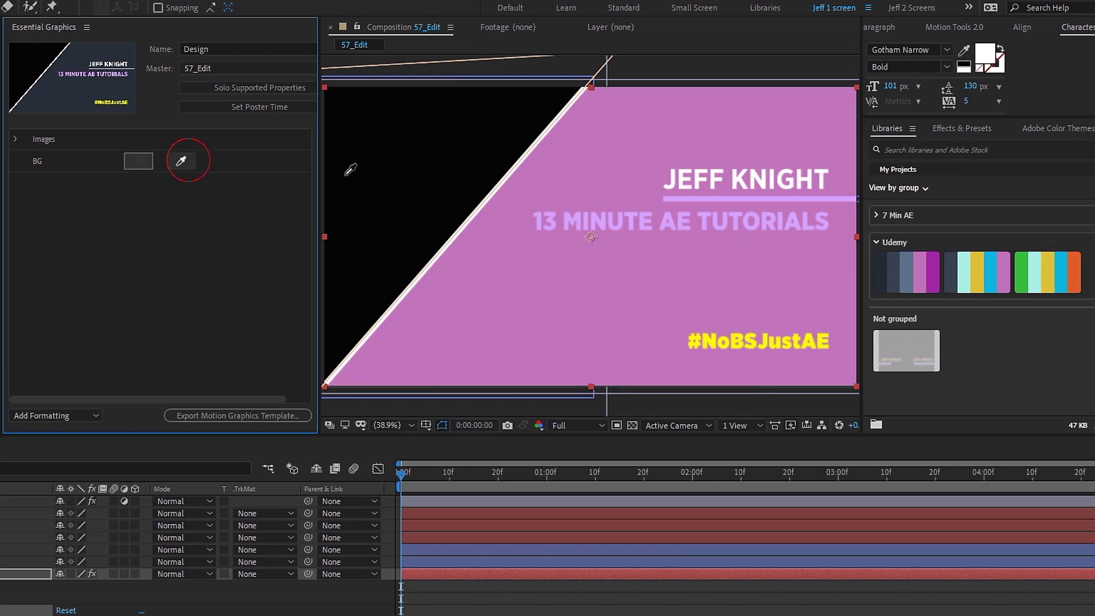
click(906, 273)
click(181, 161)
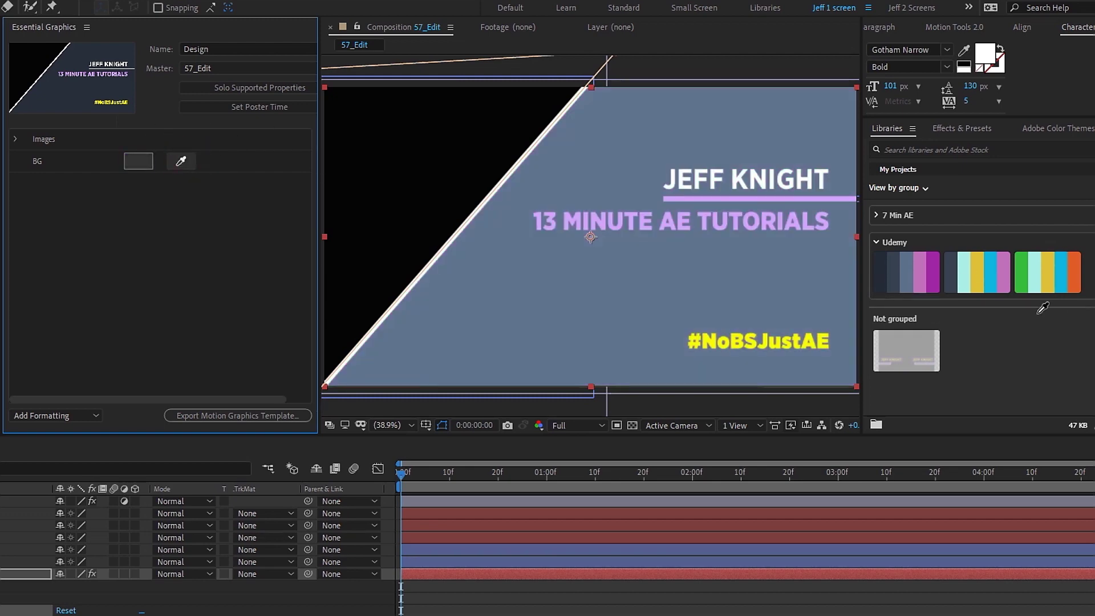
click(881, 268)
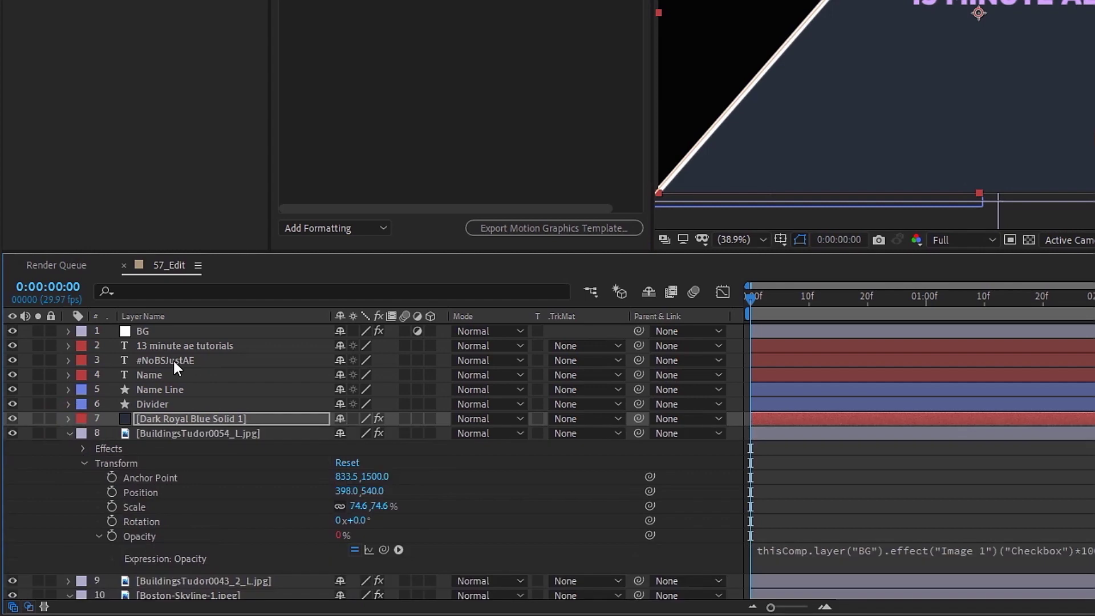
Expose the 13 minute ae tutorials layer's Source Text as a template field labelled Title.
click(179, 345)
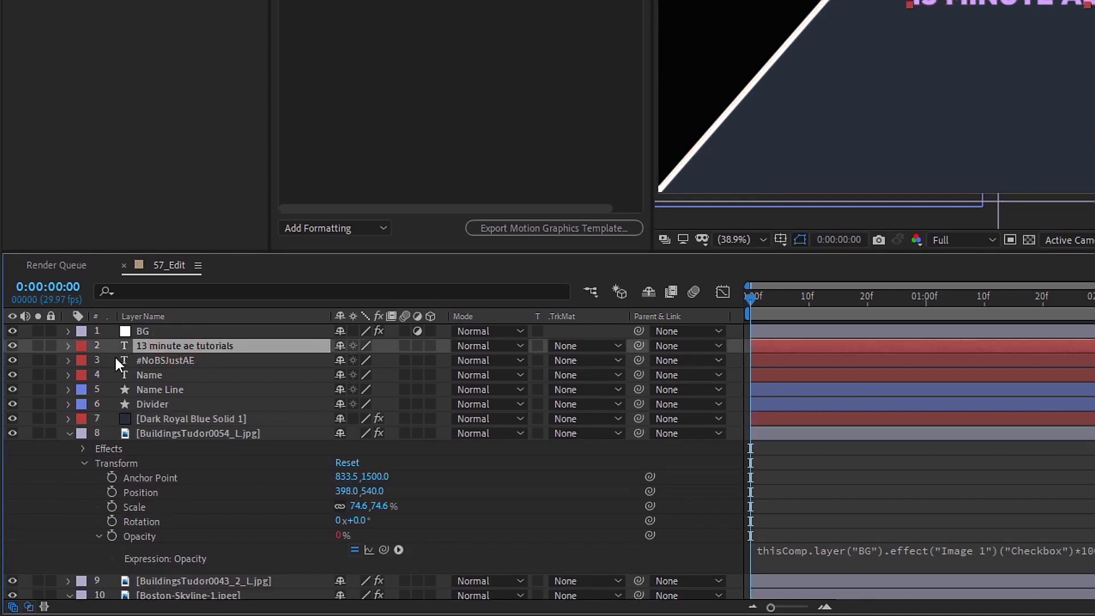
click(69, 346)
click(84, 362)
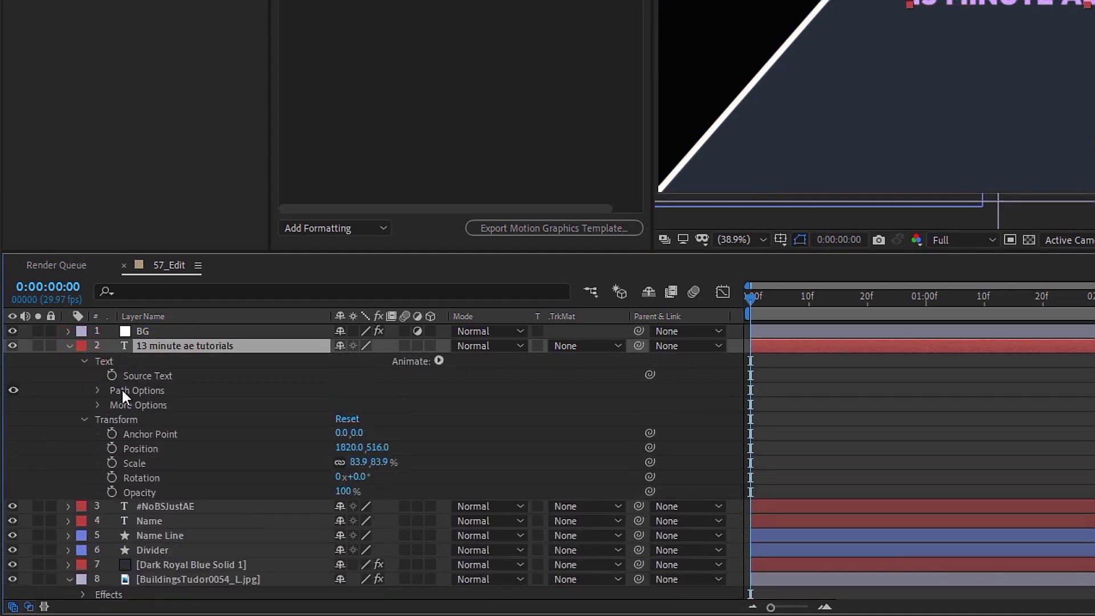
click(144, 375)
drag(152, 381, 383, 215)
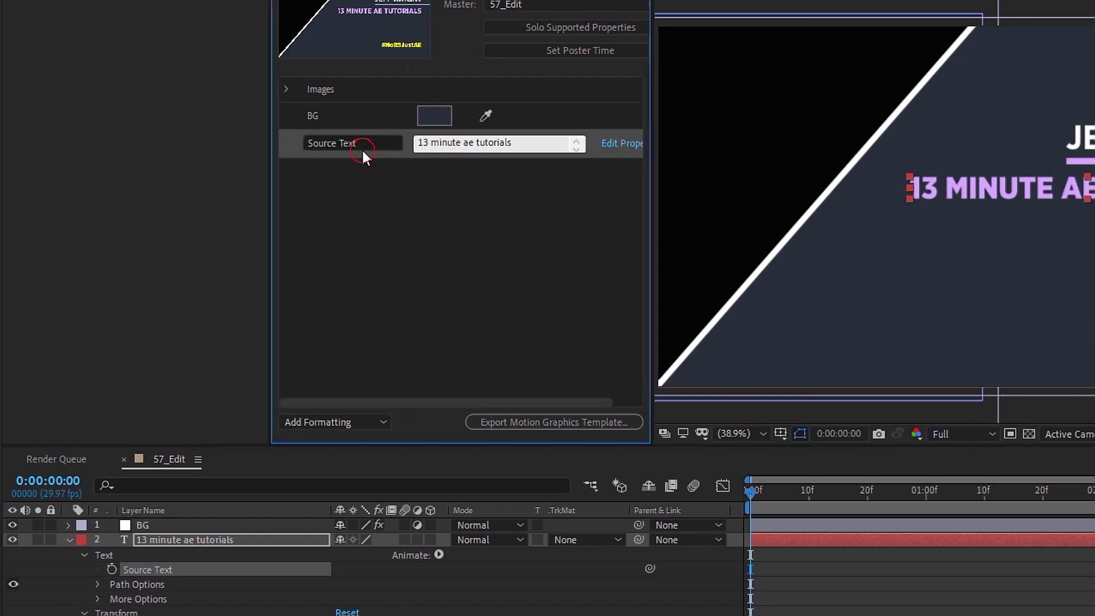
click(363, 151)
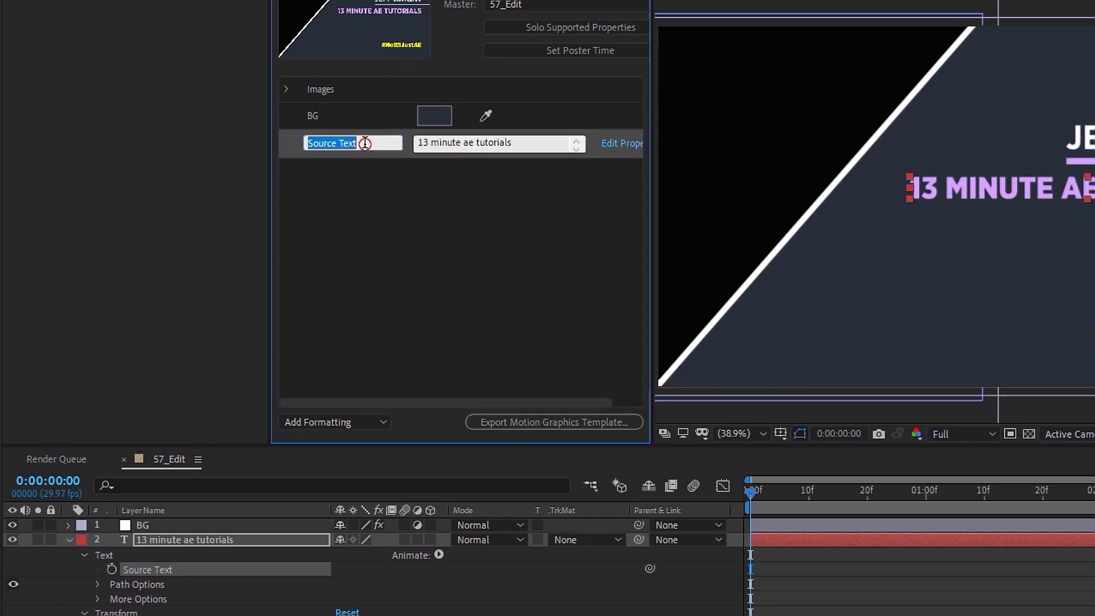
text(Title)
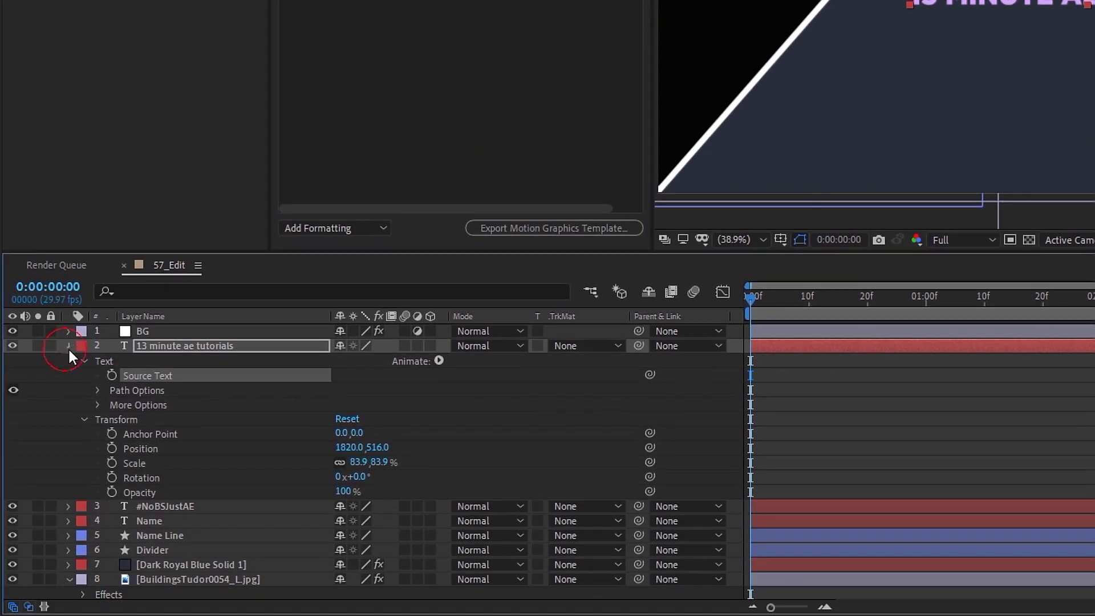
Add the Name layer's Source Text to the template as a text field labelled Name.
click(69, 540)
click(69, 571)
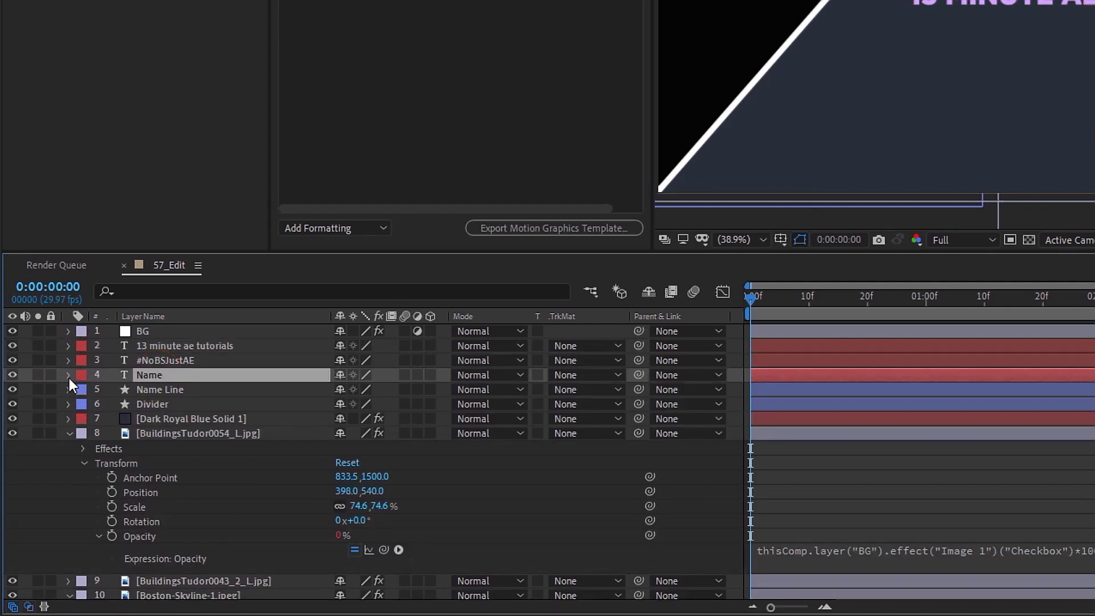
click(69, 375)
click(105, 390)
drag(152, 402, 360, 24)
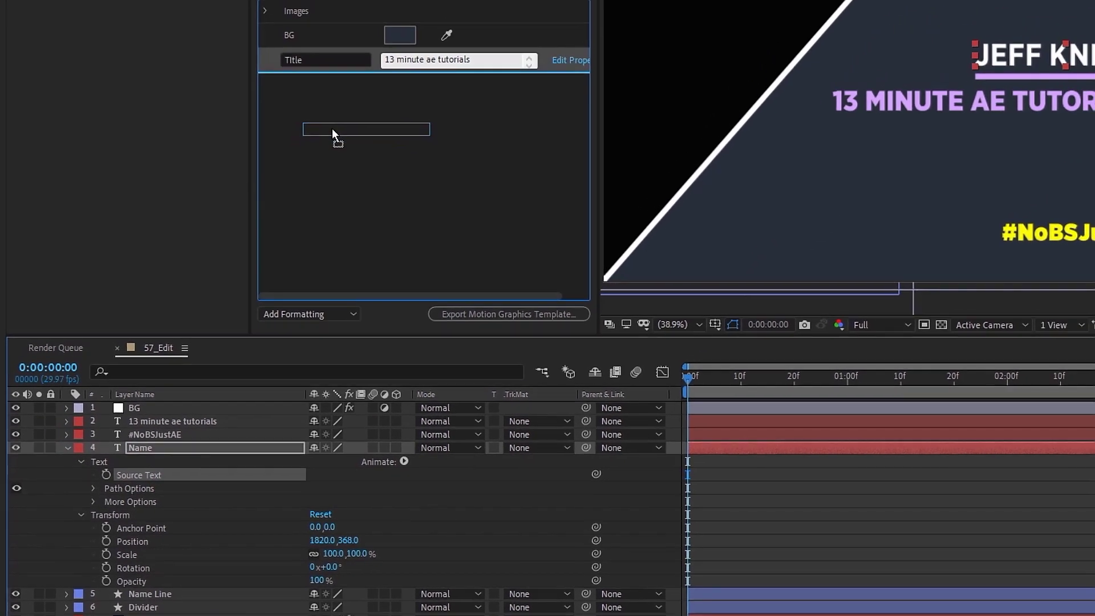
drag(332, 128, 333, 129)
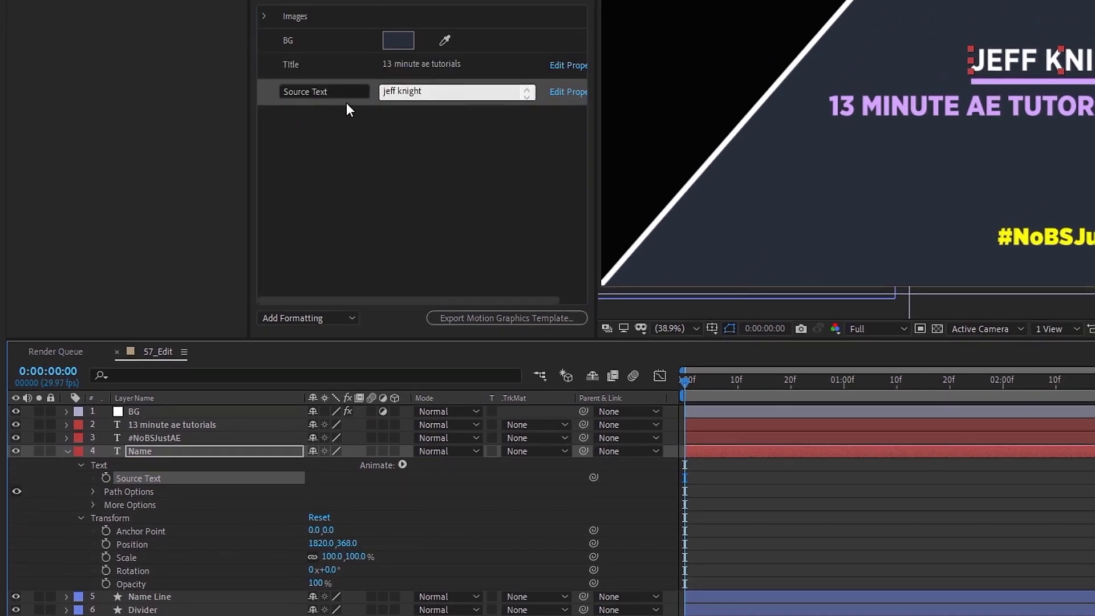
click(349, 91)
text(Name)
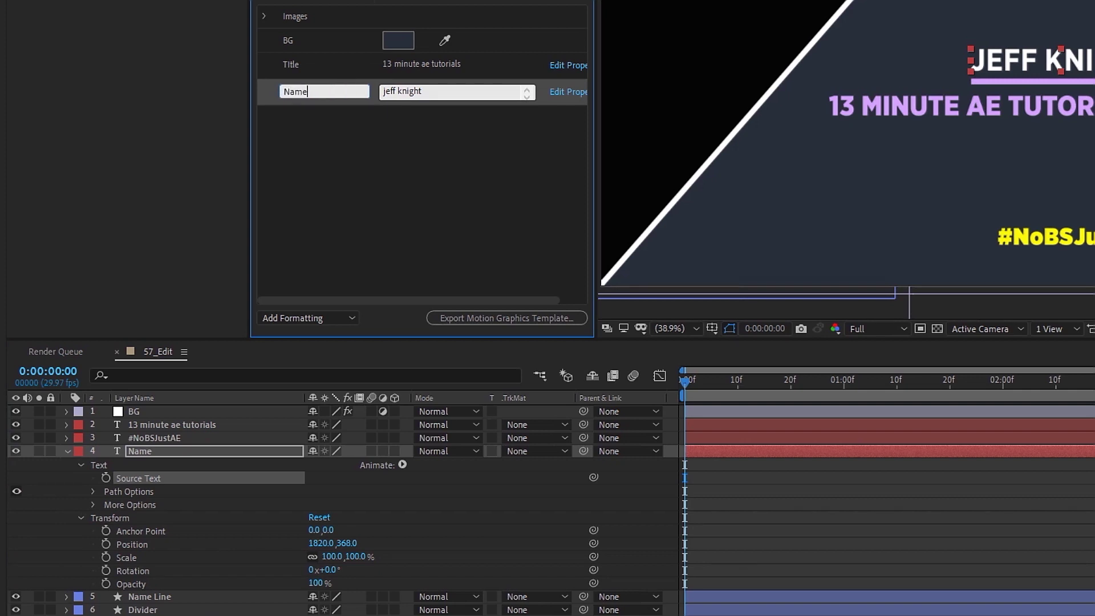
click(67, 451)
Add the #NoBSJustAE Source Text as a Hashtag field and move Title below Name.
click(143, 437)
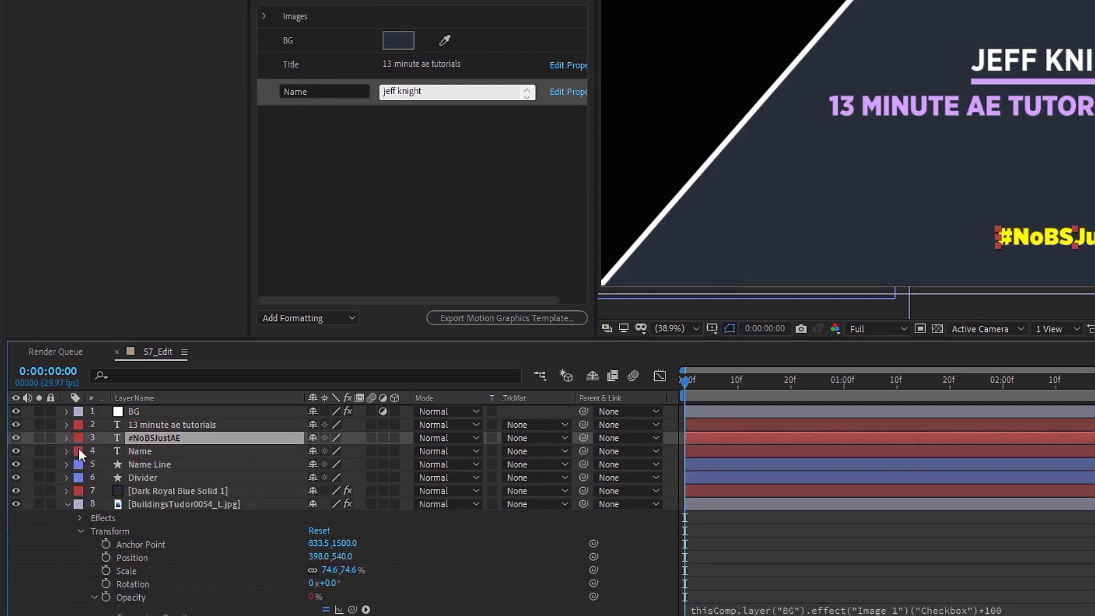
click(66, 437)
click(80, 452)
drag(121, 464, 355, 139)
click(333, 117)
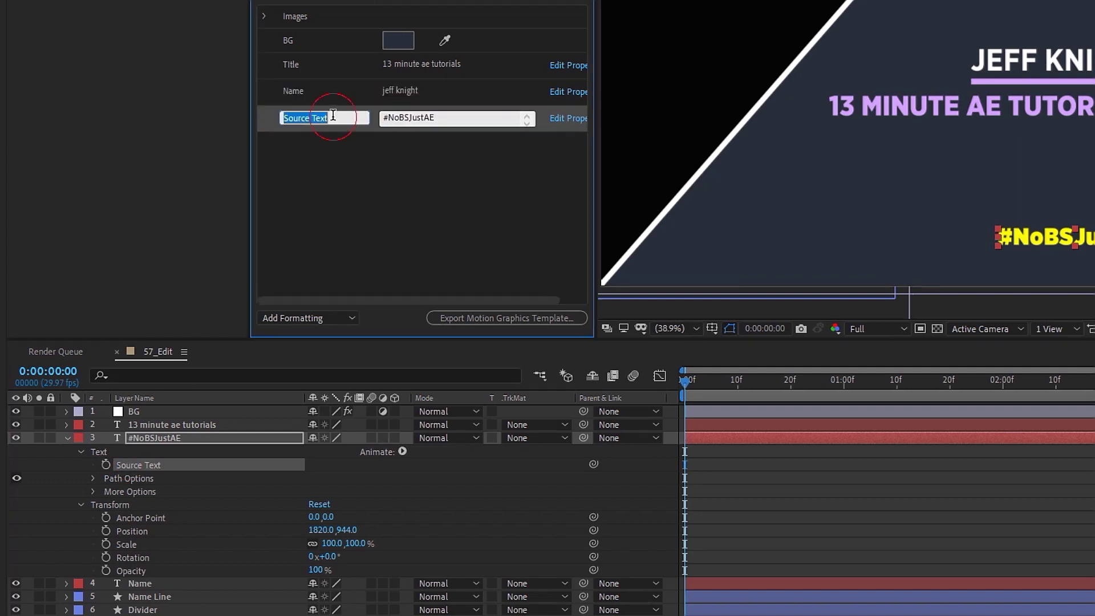
text(Hashtag)
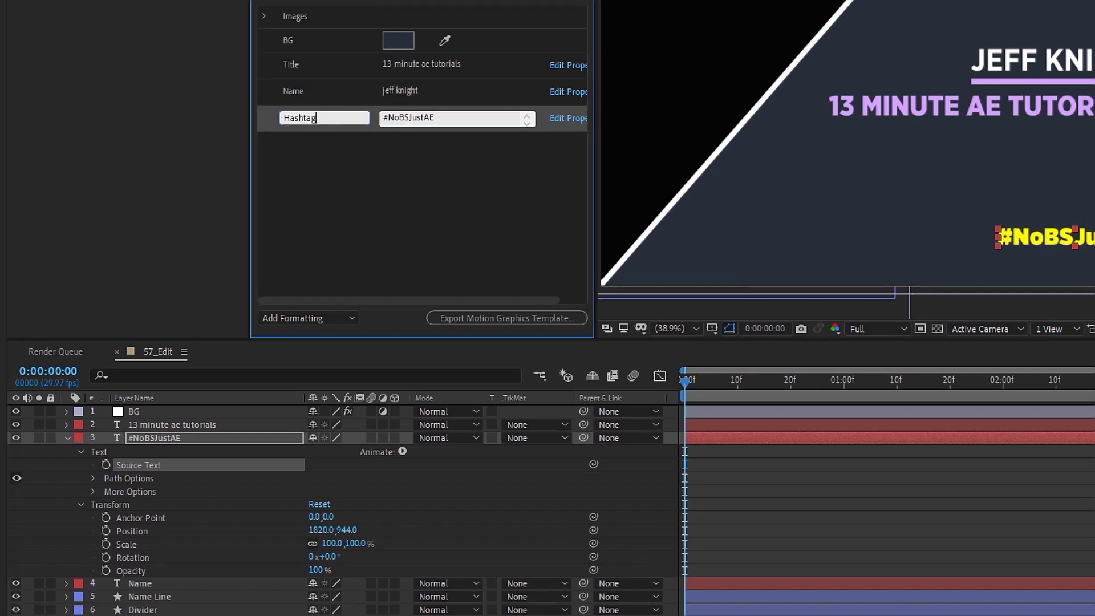
key(Return)
drag(336, 67, 340, 107)
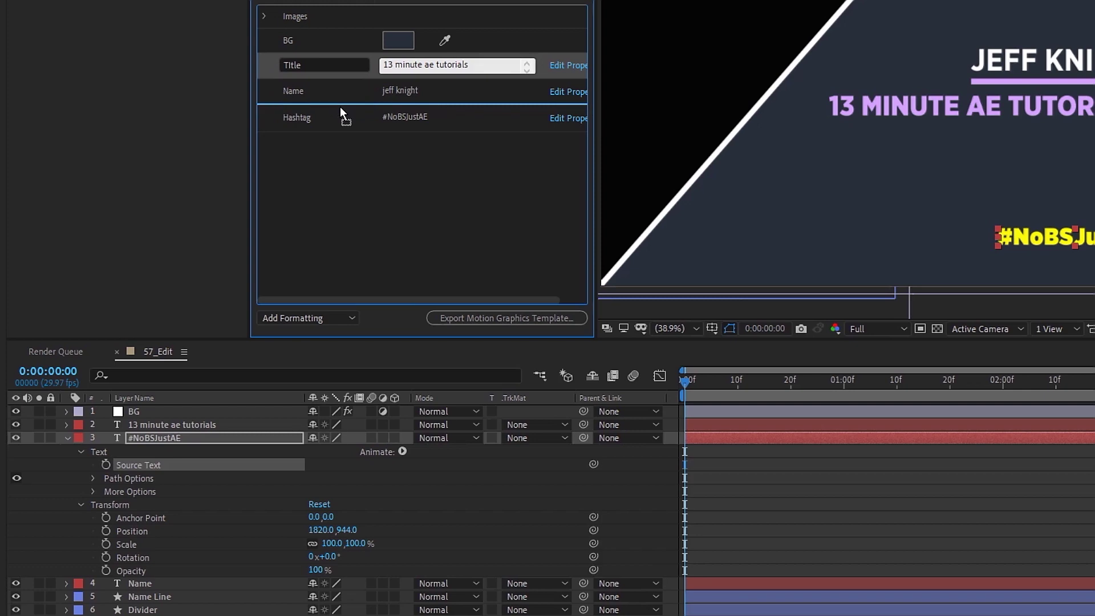
drag(340, 107, 340, 107)
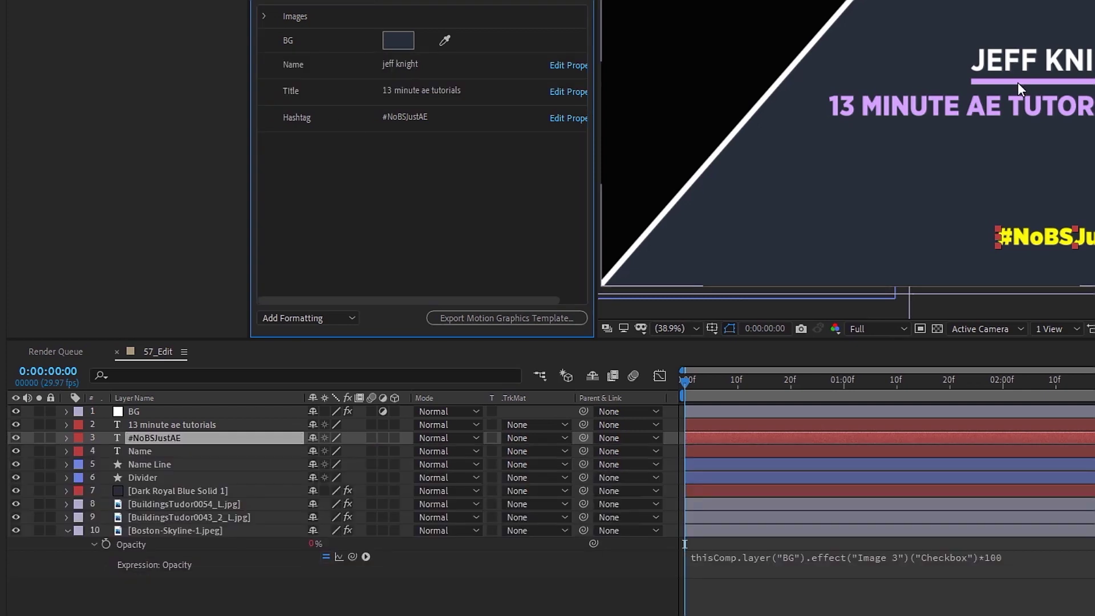
click(154, 424)
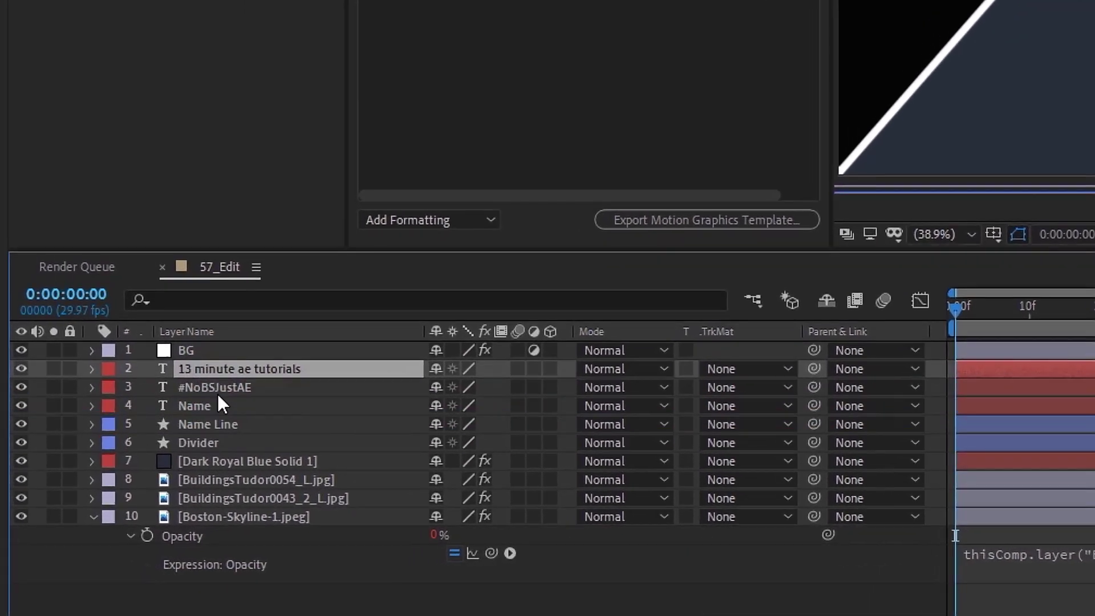
drag(219, 397, 203, 372)
click(203, 370)
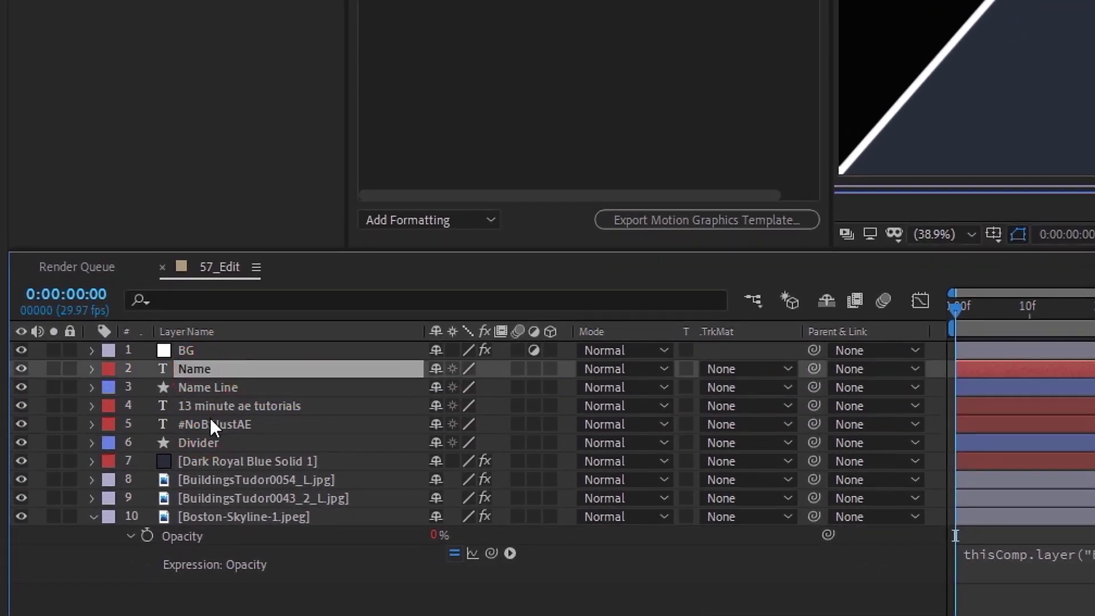
click(91, 372)
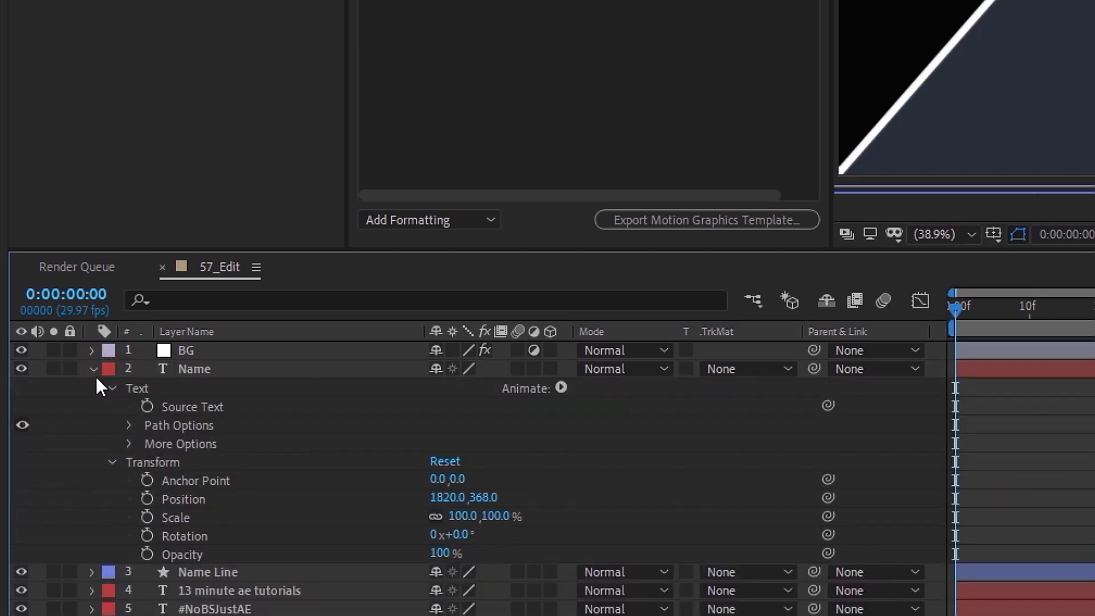
click(93, 370)
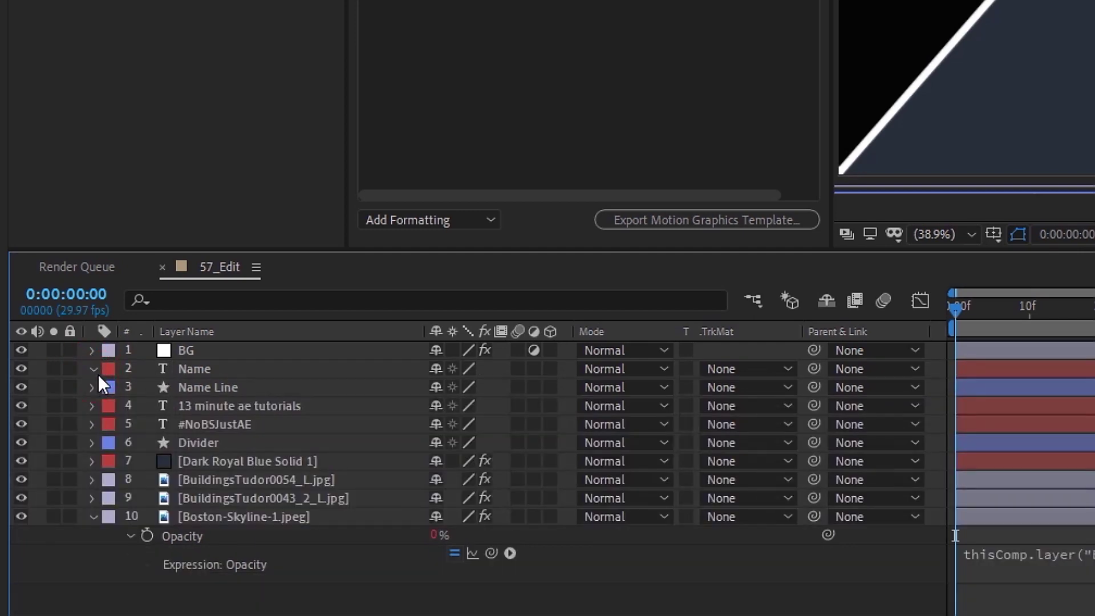
click(94, 370)
click(217, 375)
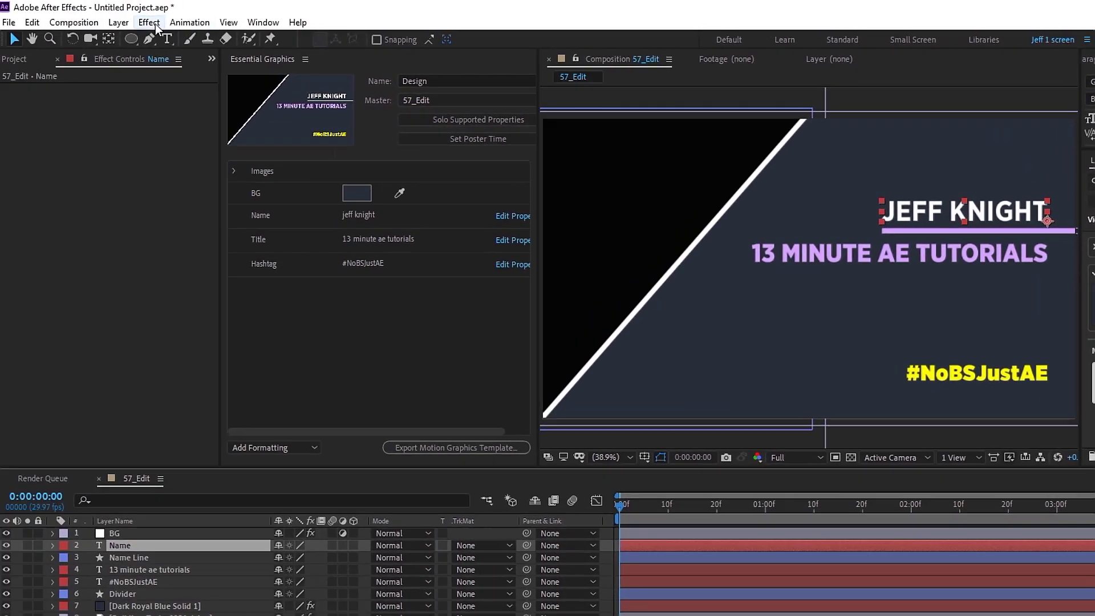
Apply a Fill effect to the Name text with colour FFFFFF.
click(154, 23)
click(160, 50)
click(133, 137)
text(FFFFFF)
click(1024, 164)
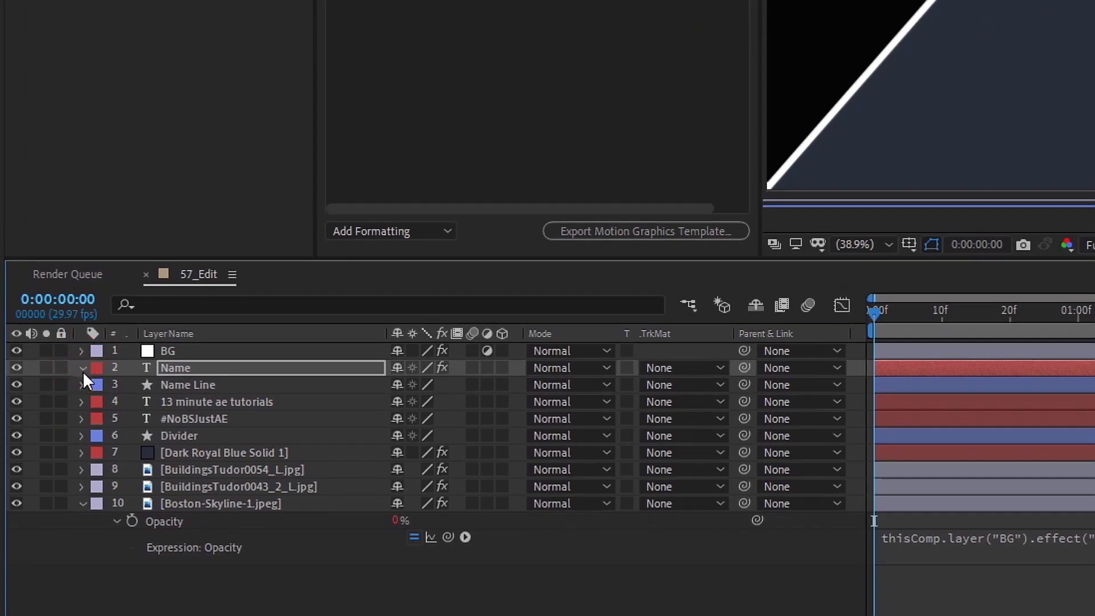
Add the Name layer's Fill Color to the template as a control labelled Name Color.
click(57, 544)
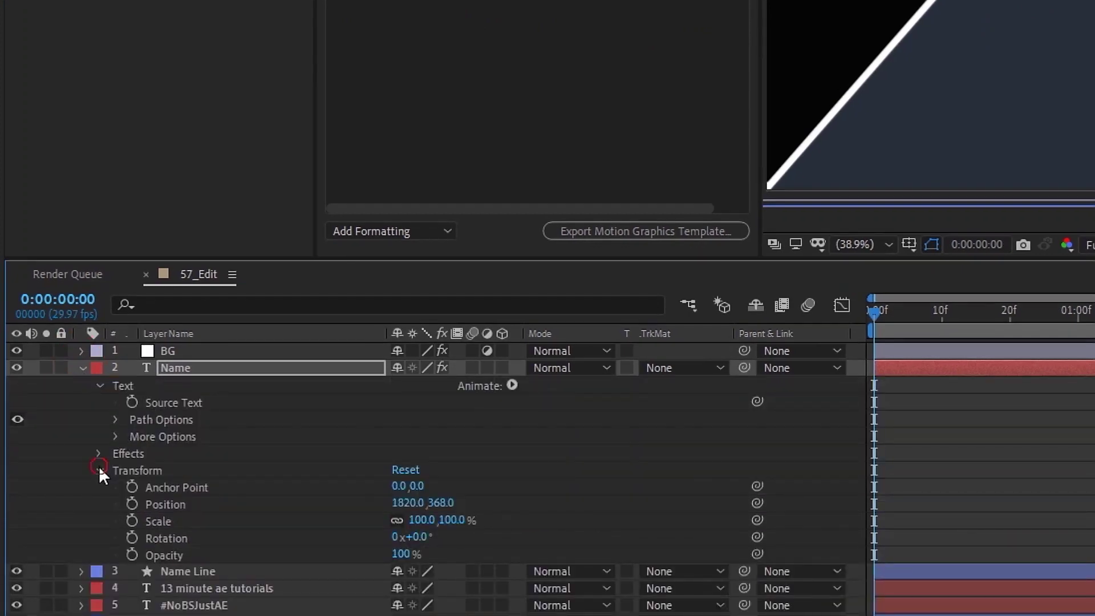
click(99, 470)
click(98, 454)
click(117, 470)
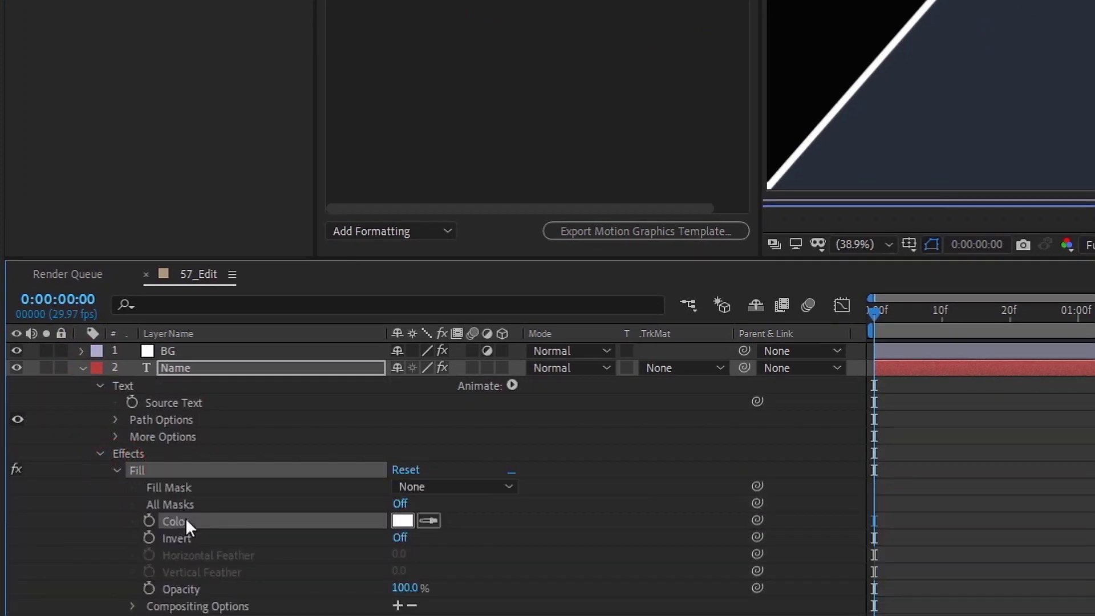
drag(190, 525, 404, 0)
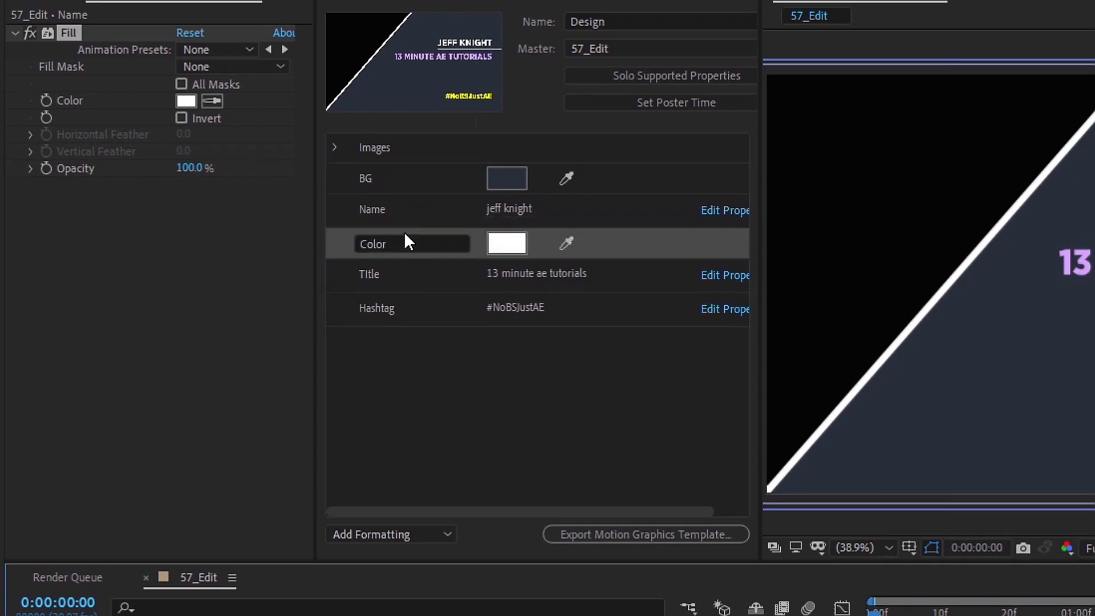
click(398, 238)
text(Name Color)
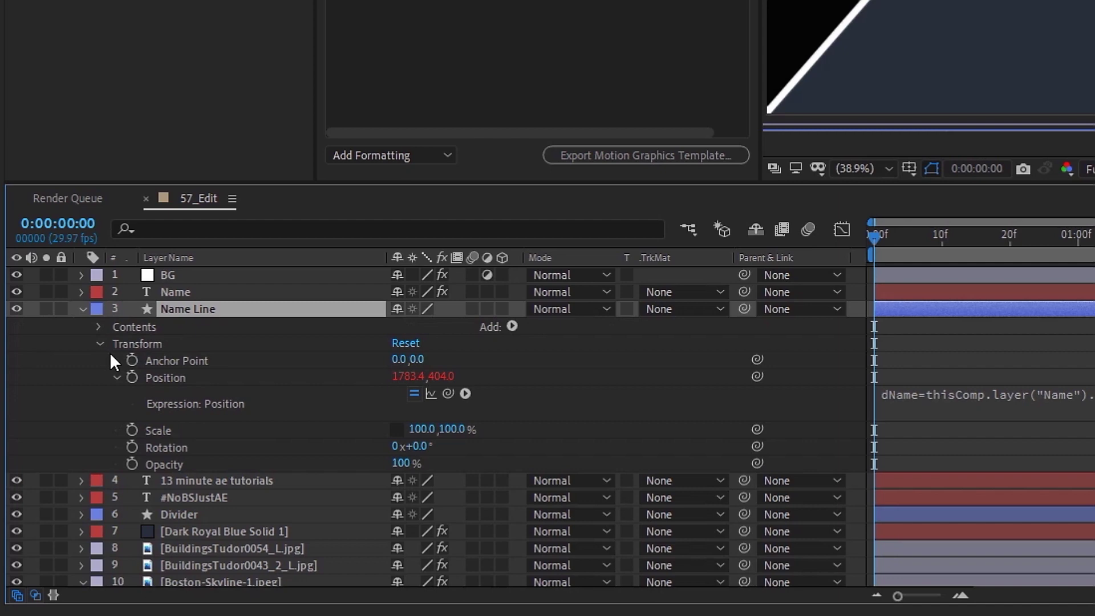
Expose the Name Line shape's Fill 1 colour as a template control labelled Name Line Color.
click(100, 344)
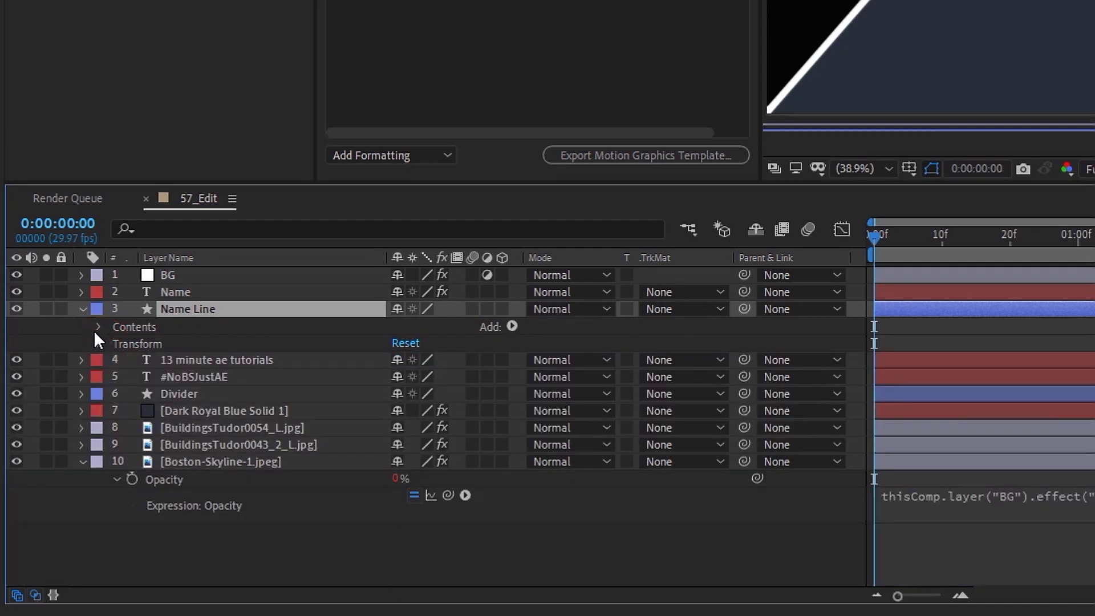
click(96, 327)
click(116, 363)
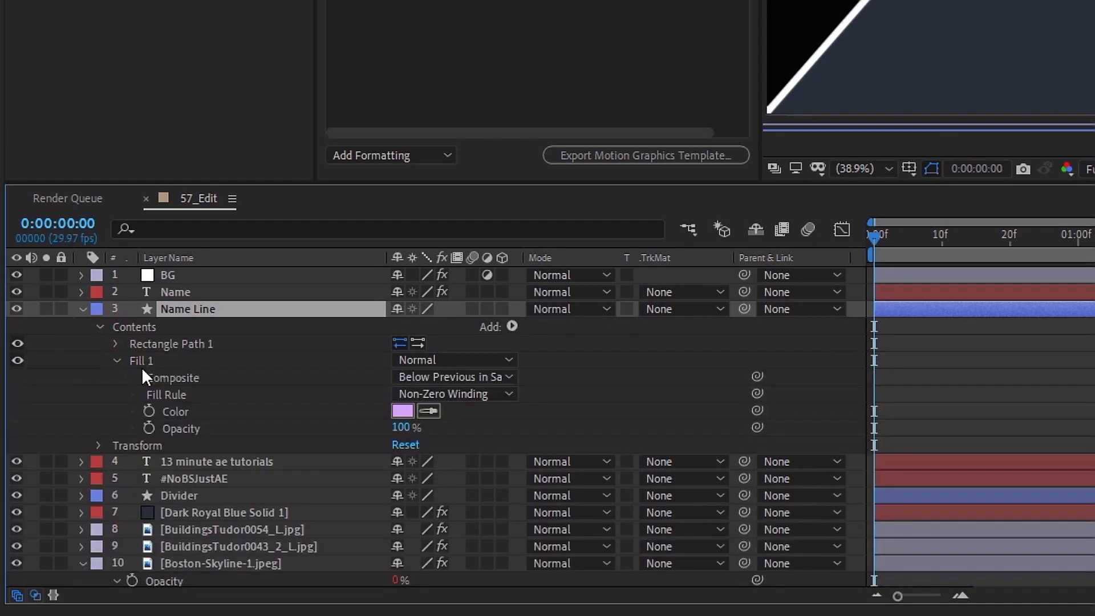
drag(191, 413, 389, 0)
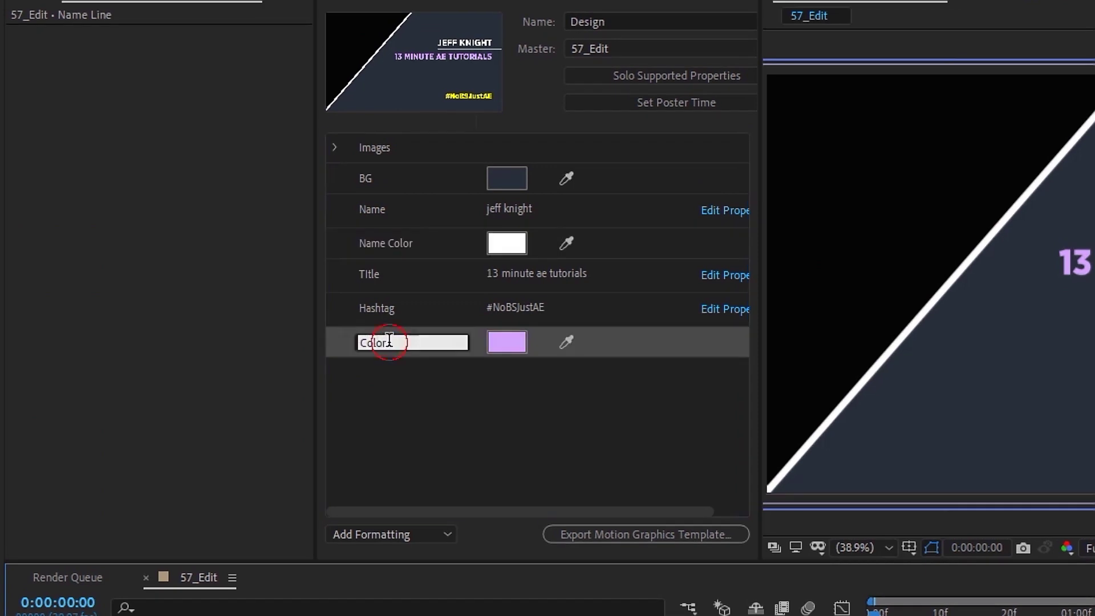
double_click(389, 341)
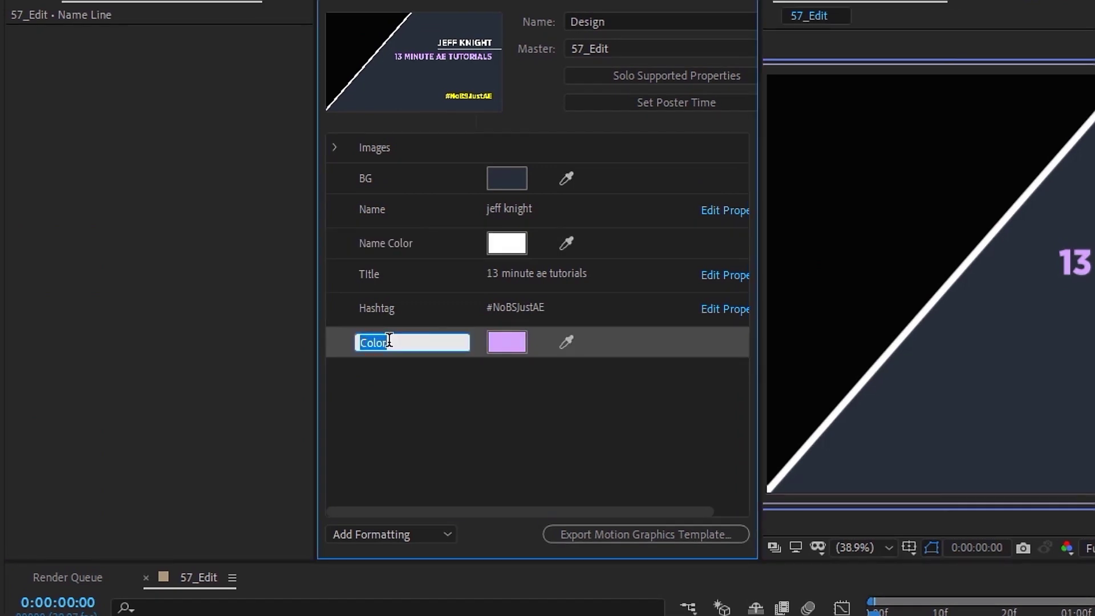
text(Name Line Color)
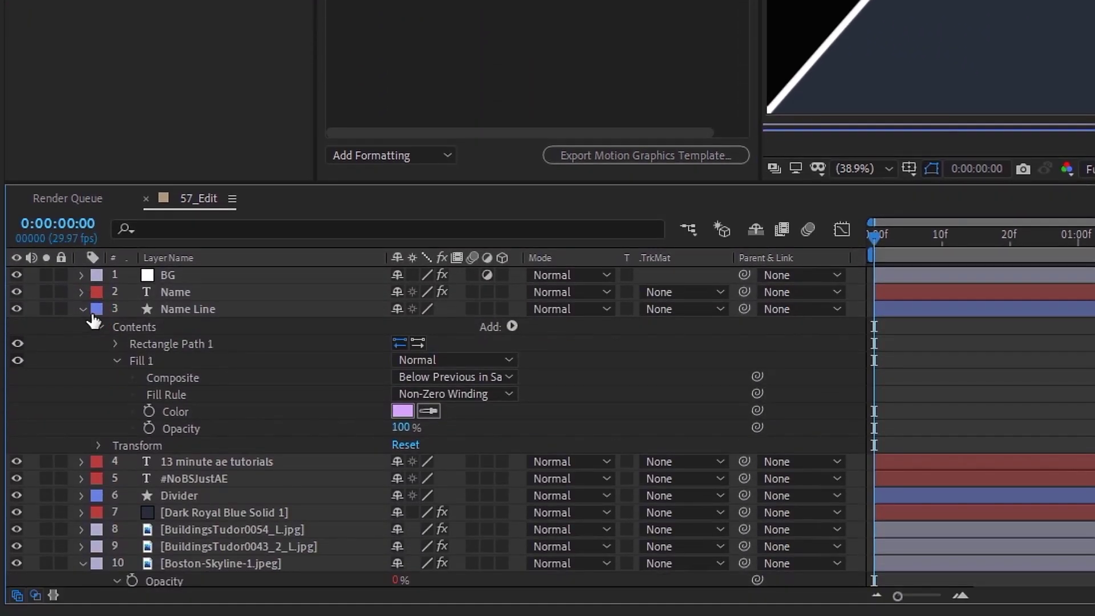
click(81, 308)
Apply a Fill effect to the 13 minute ae tutorials title layer and expand its settings.
click(211, 326)
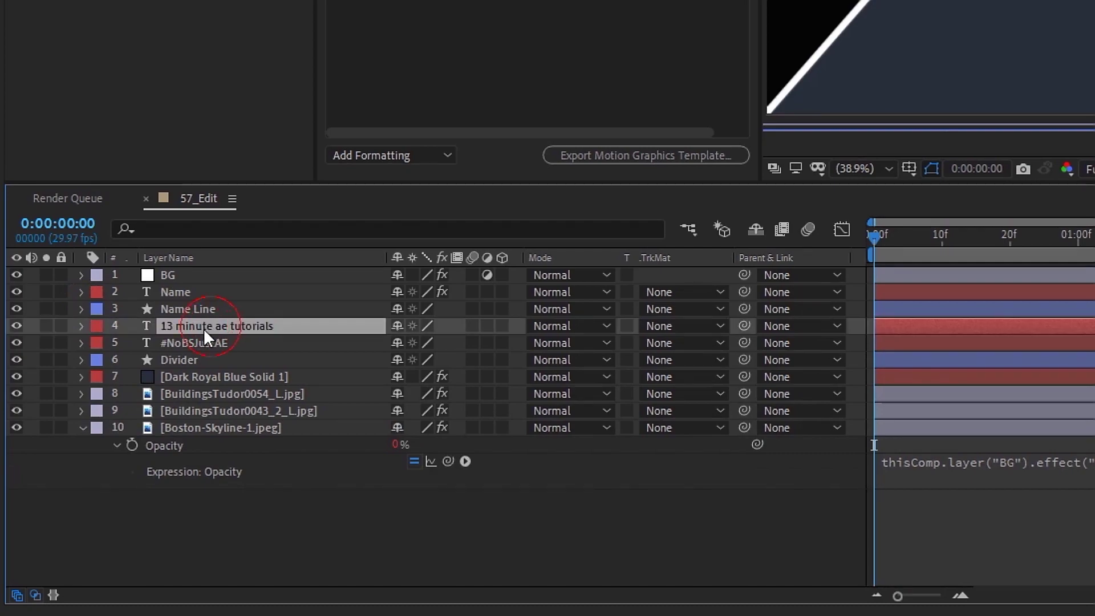
click(81, 325)
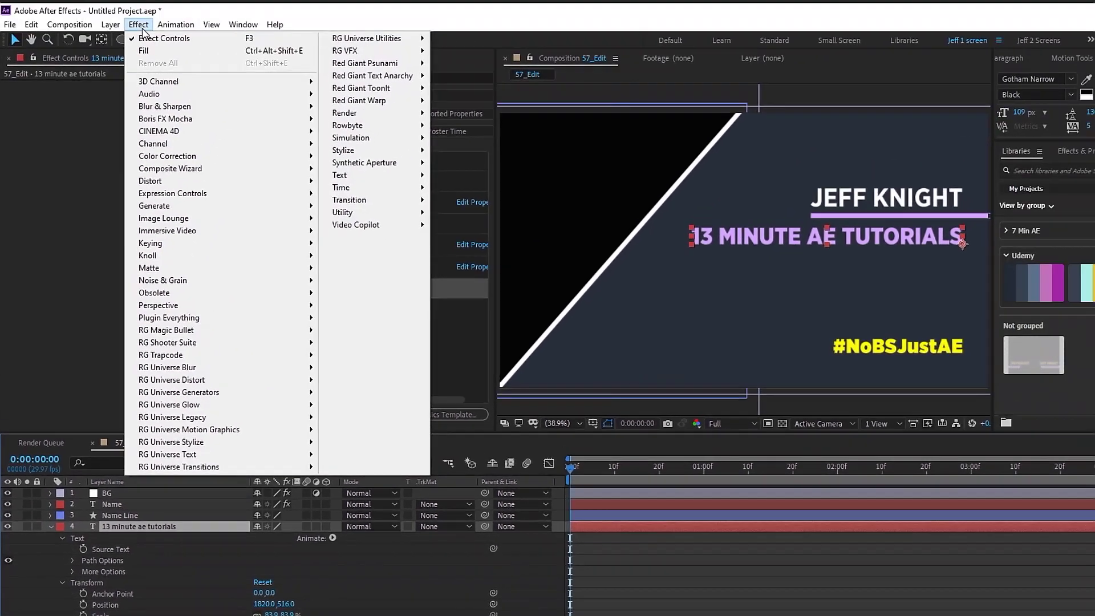
click(169, 52)
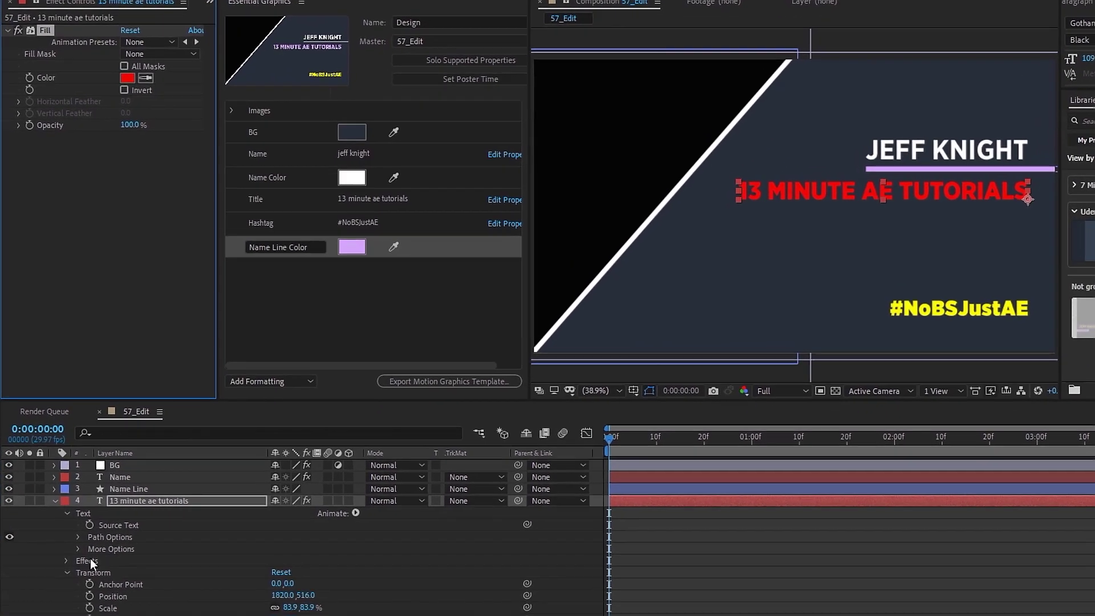
click(61, 582)
click(74, 594)
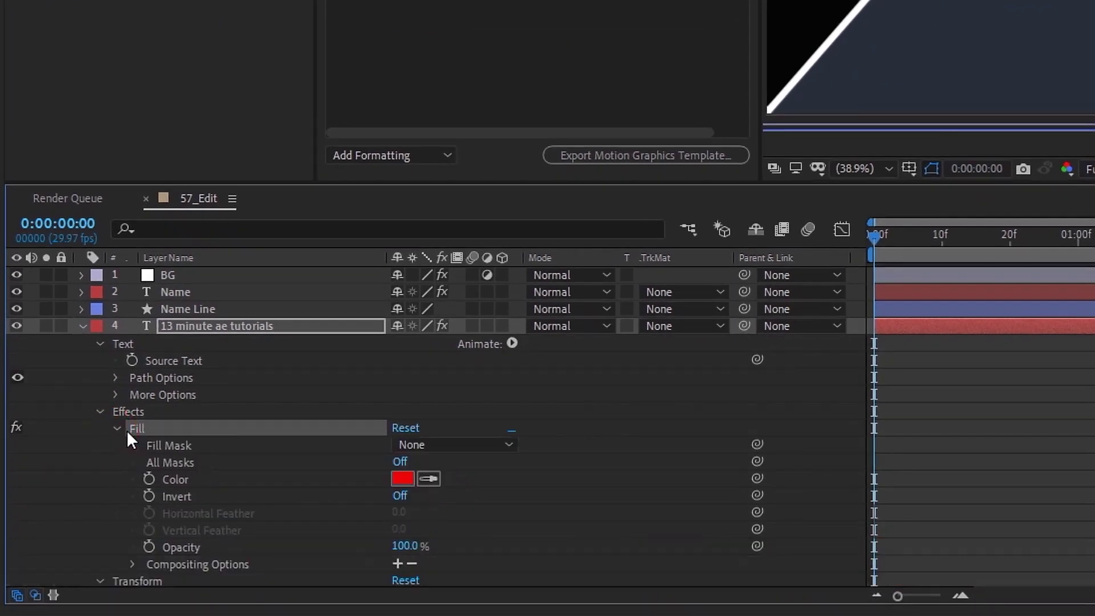
Add the title Fill Color below Title as Title Color, sampling white from the name text.
drag(170, 479, 268, 276)
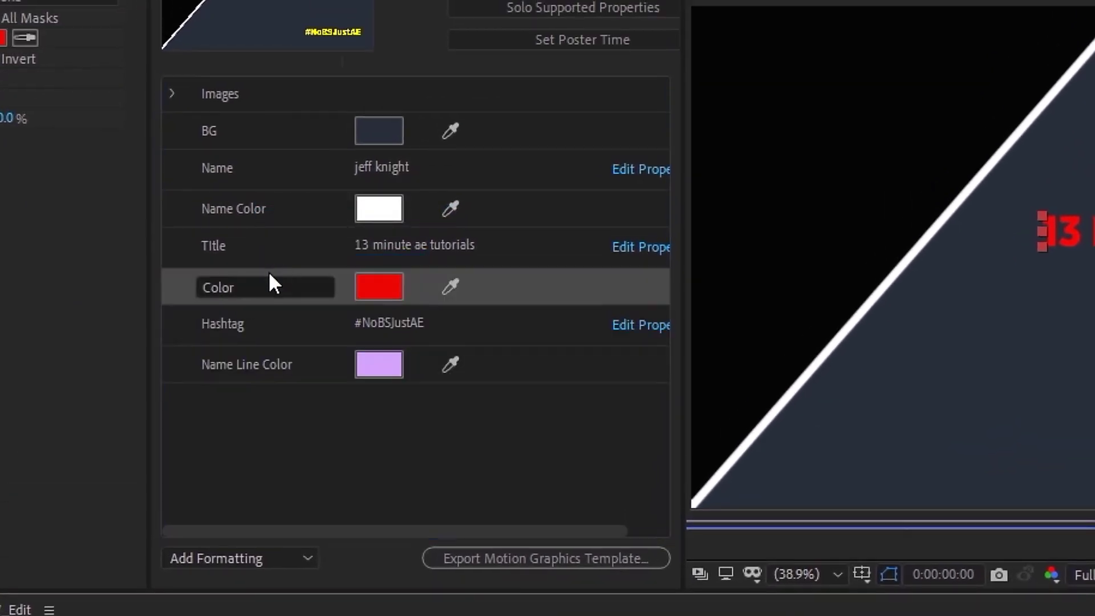
click(265, 278)
text(Title)
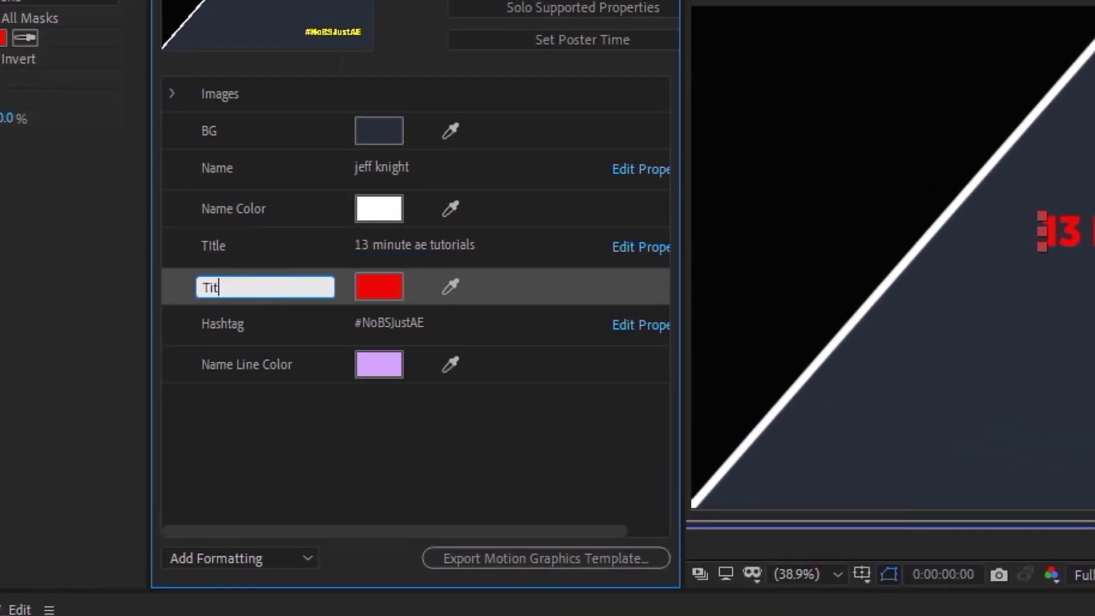
text( Color)
click(452, 285)
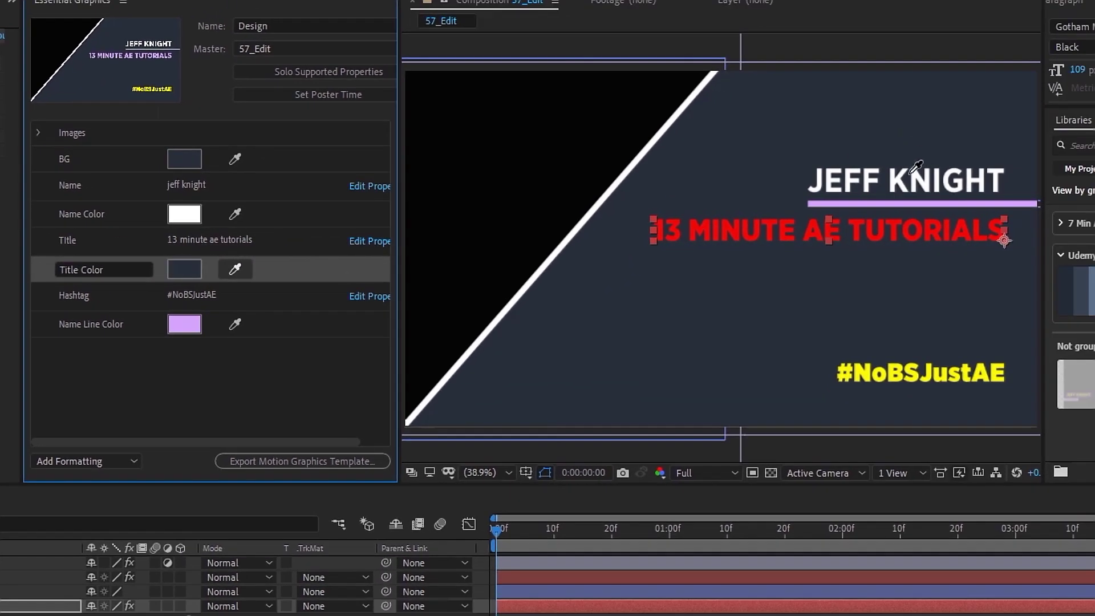
click(912, 171)
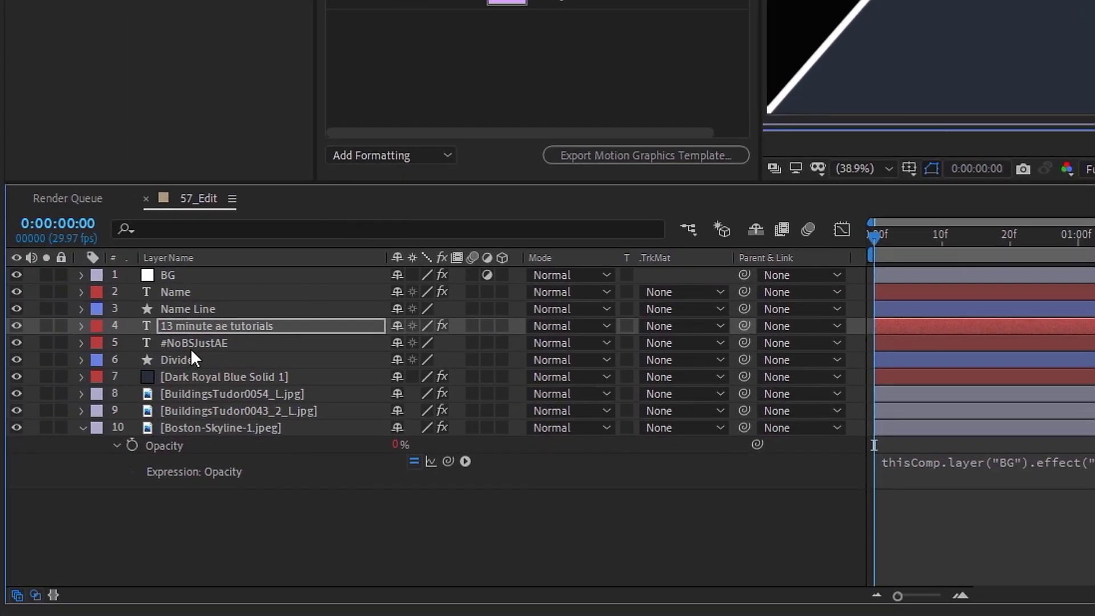
Apply a yellow Fill effect to the #NoBSJustAE hashtag layer.
click(193, 343)
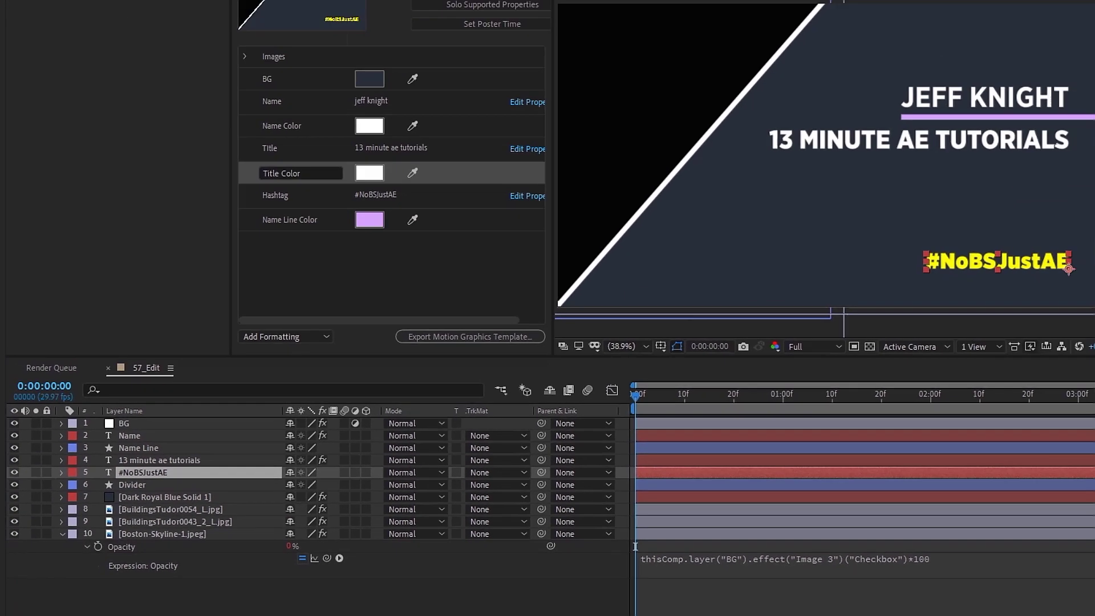
click(1069, 78)
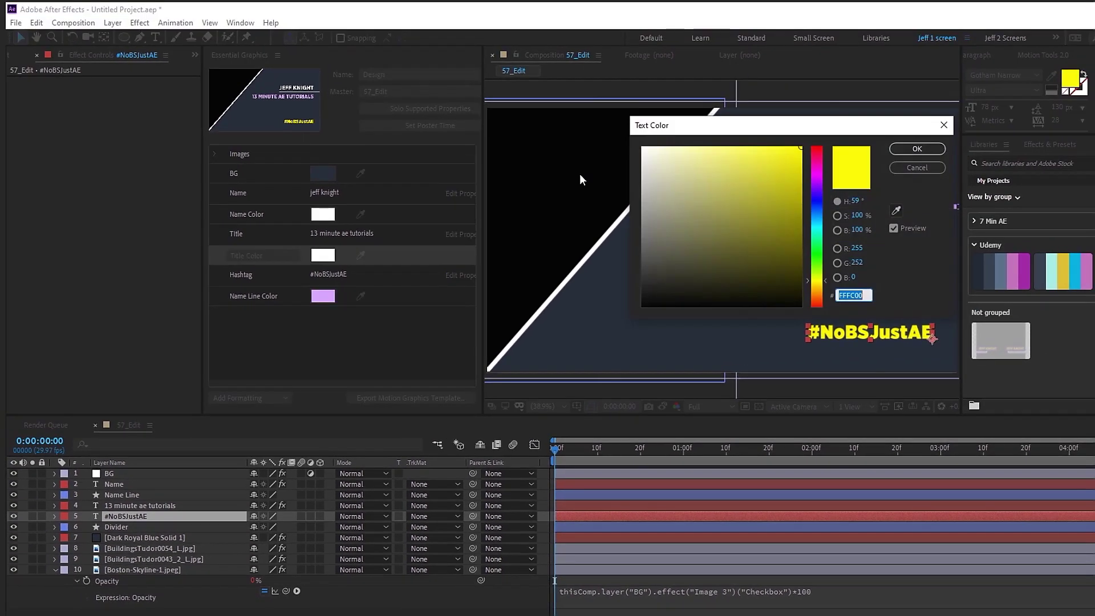
click(917, 149)
click(140, 22)
click(120, 124)
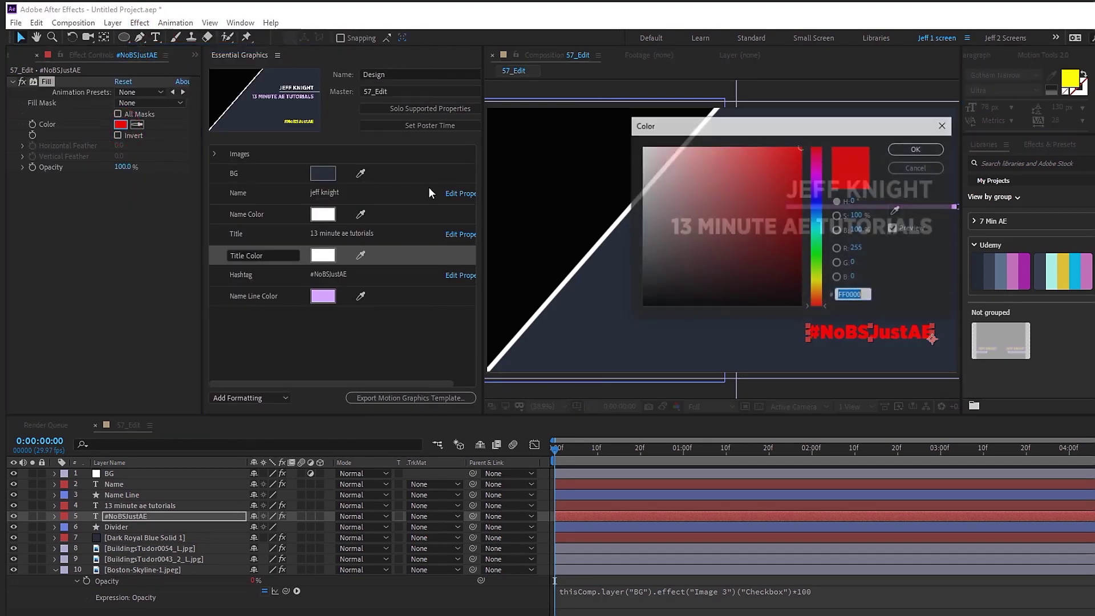
click(901, 148)
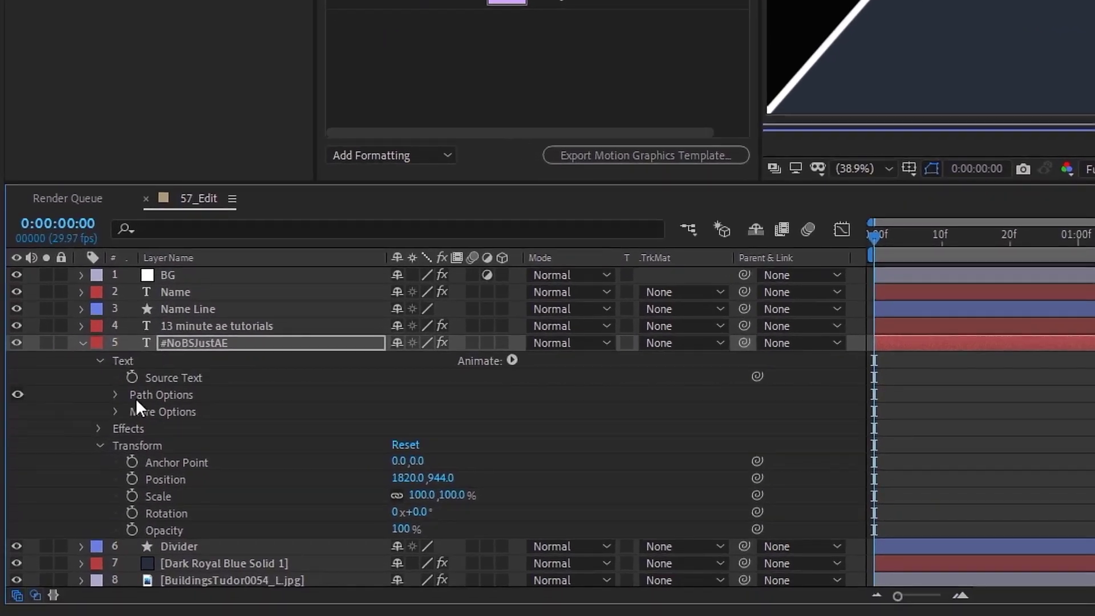
Add the Fill colour to Essential Graphics below Hashtag, named 'Hastag Color'.
click(100, 445)
click(117, 442)
click(172, 494)
drag(172, 493, 374, 280)
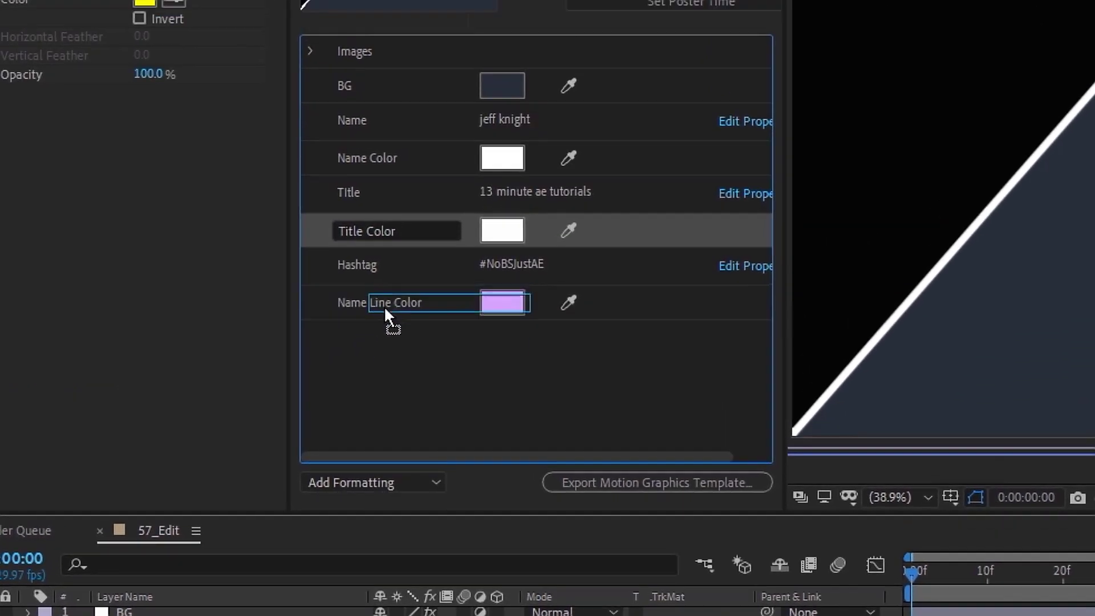
text(Hastag Color)
key(Return)
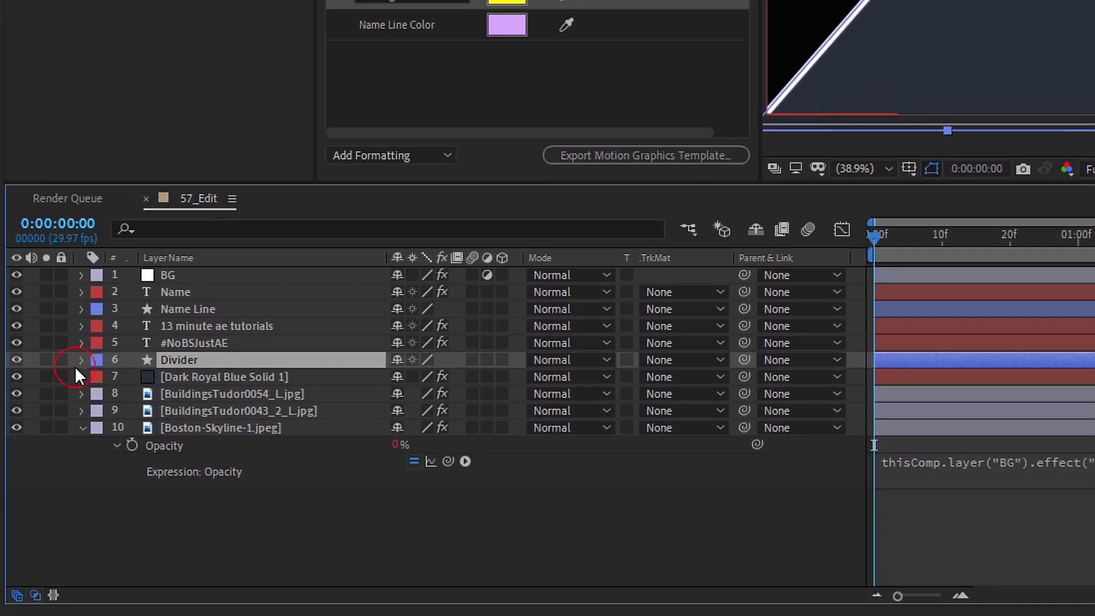
Add the Divider's white Stroke 1 colour to the template, then select its default 'Color' name for renaming.
click(21, 407)
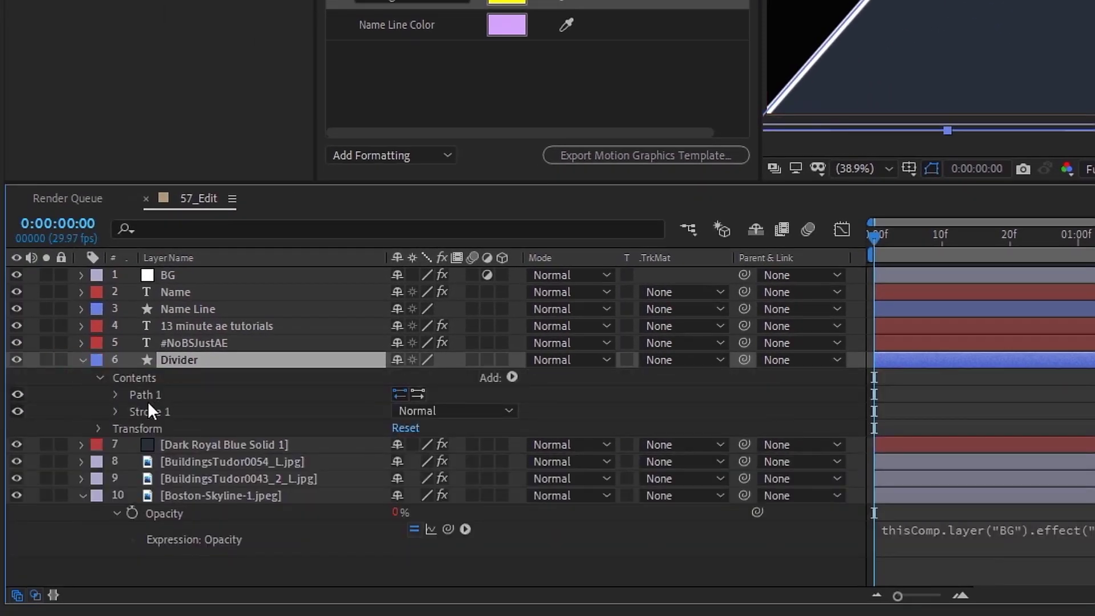
mouse_move(177, 448)
mouse_down()
mouse_move(193, 453)
mouse_move(171, 447)
mouse_move(455, 80)
mouse_move(416, 72)
mouse_up()
click(408, 376)
double_click(409, 377)
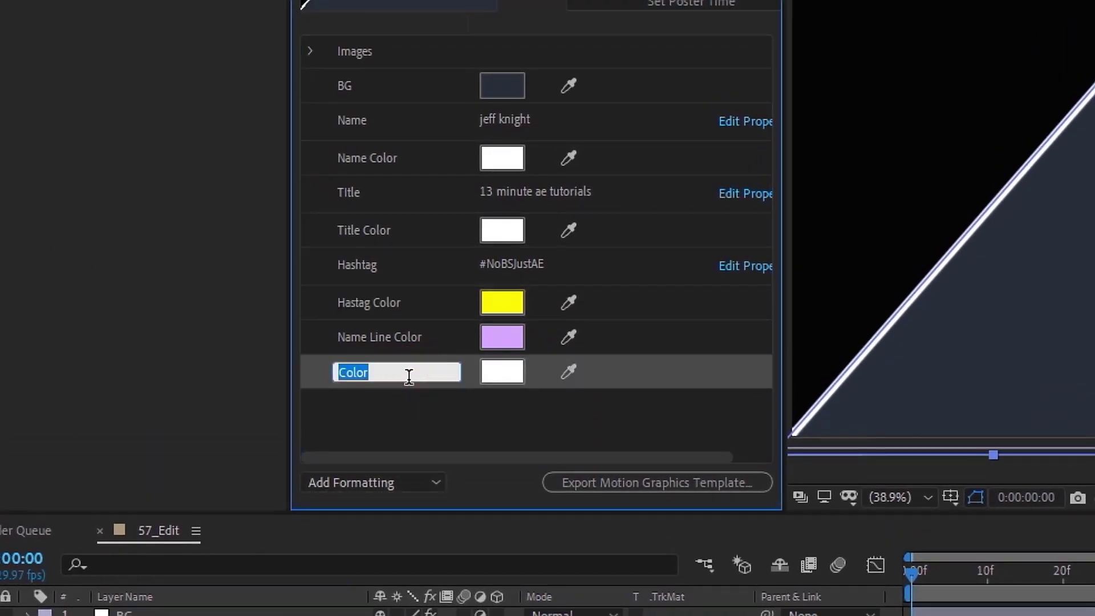
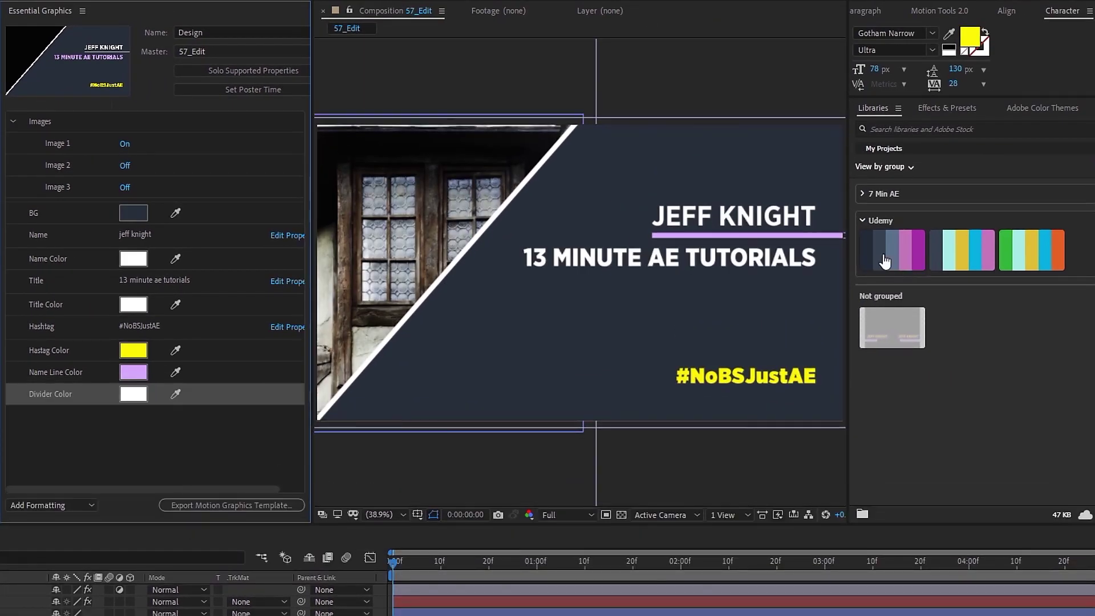
Widen the Composition viewer and Timeline, select the 57_Edit comp, and arm the BG eyedropper.
drag(850, 185, 941, 176)
drag(143, 524, 143, 435)
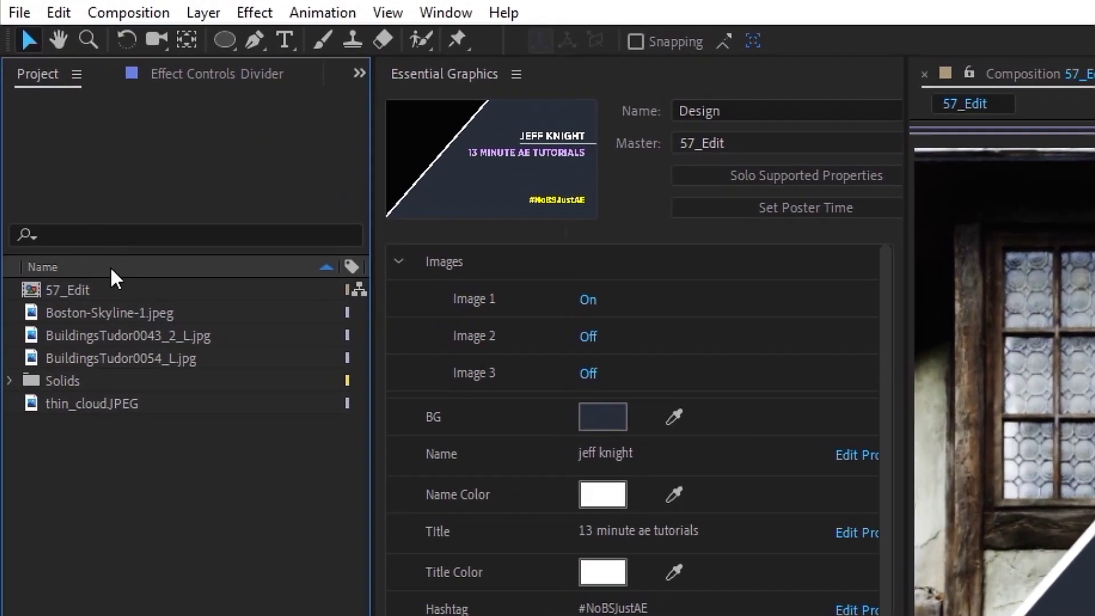
click(85, 288)
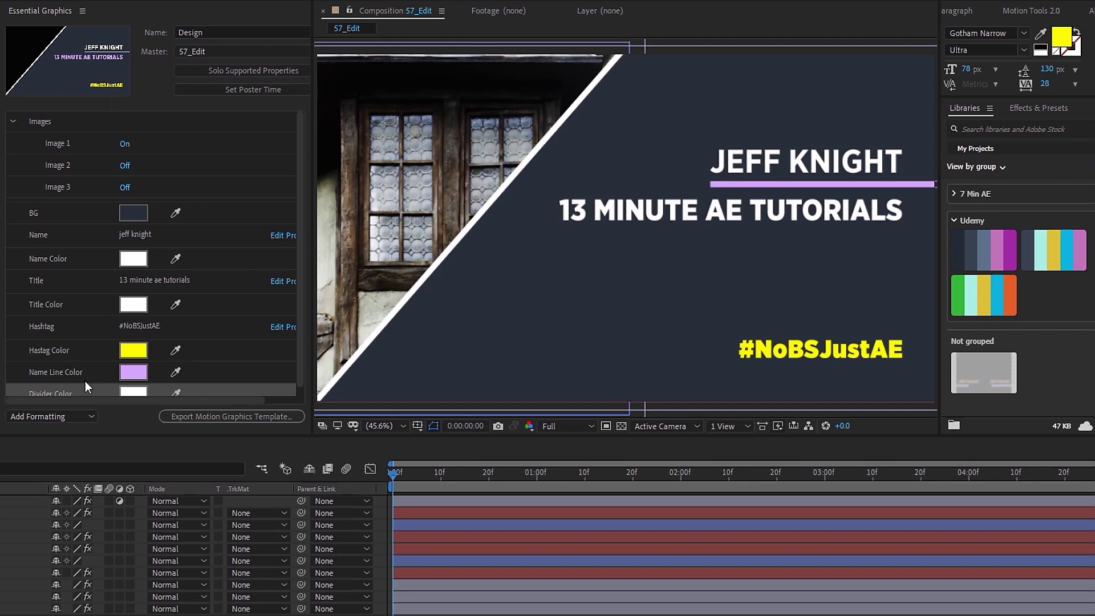
click(175, 213)
Make the background blue-grey and the name and title text dark navy from library swatches.
click(982, 246)
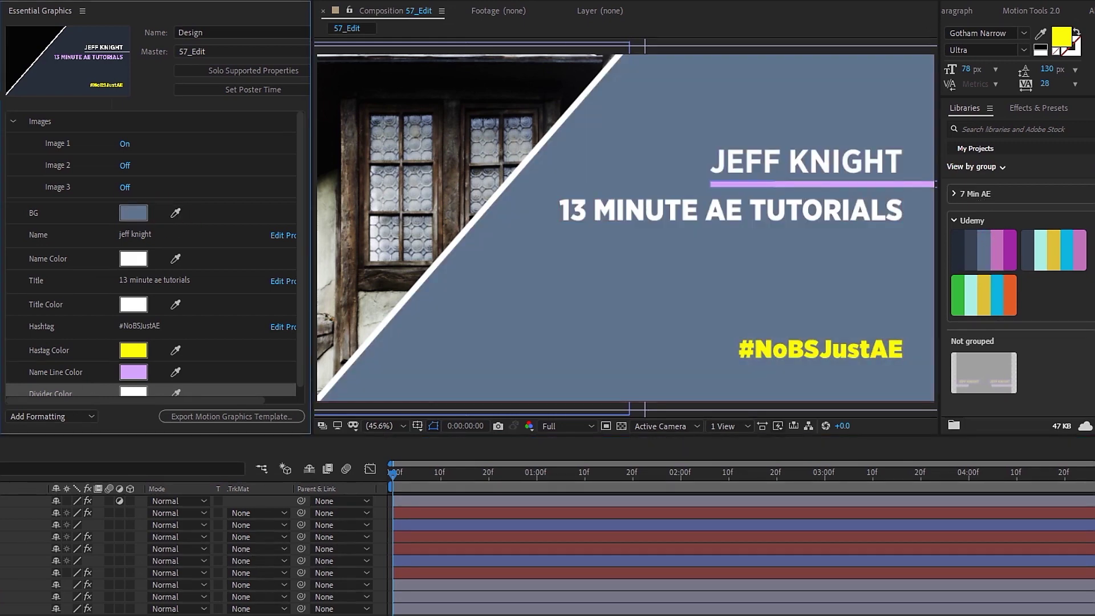
click(211, 234)
click(175, 259)
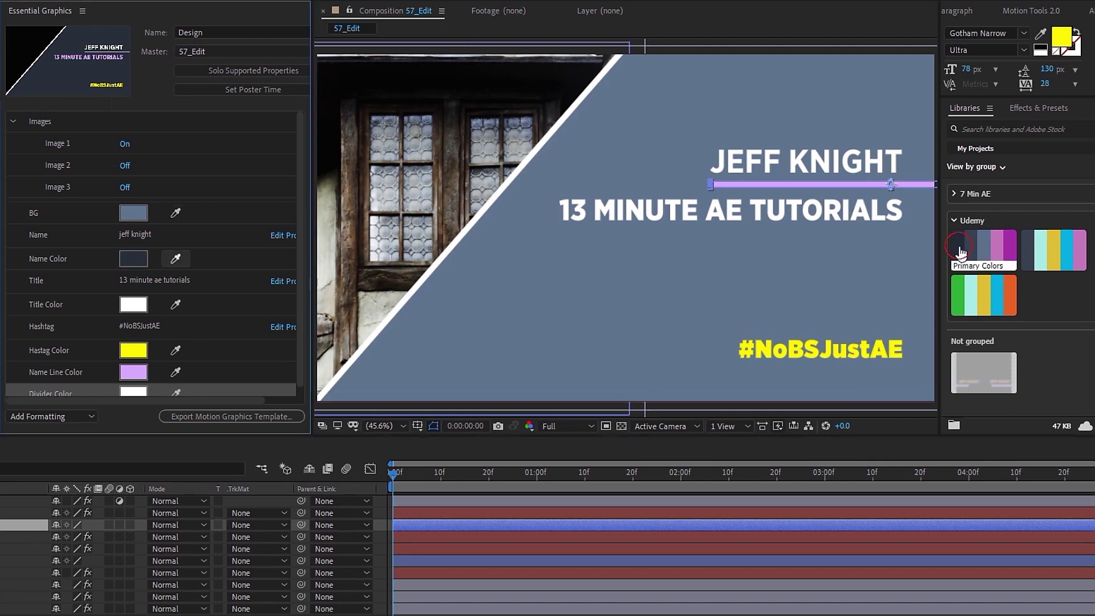
click(962, 242)
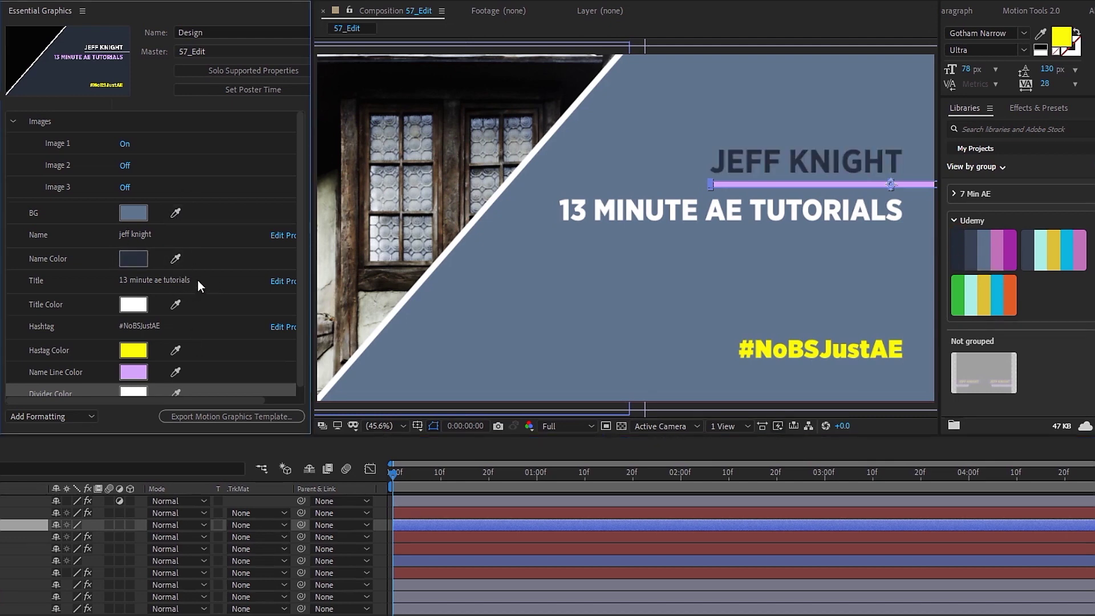
click(176, 304)
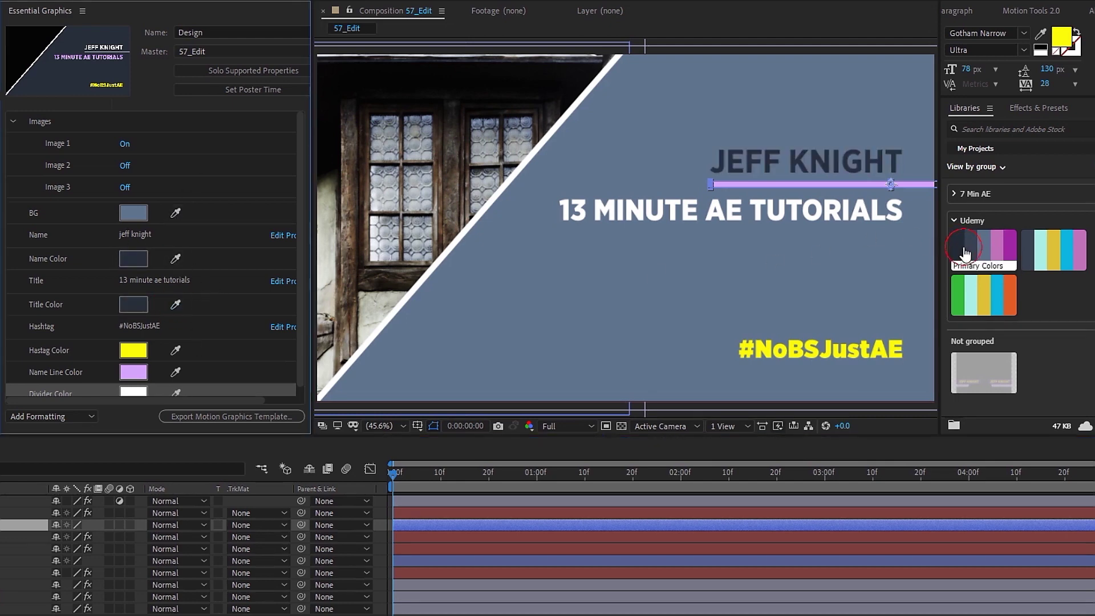
click(970, 243)
Set the hashtag colour to white FFFFFF and switch to the timber-wall image (Image 2).
click(133, 350)
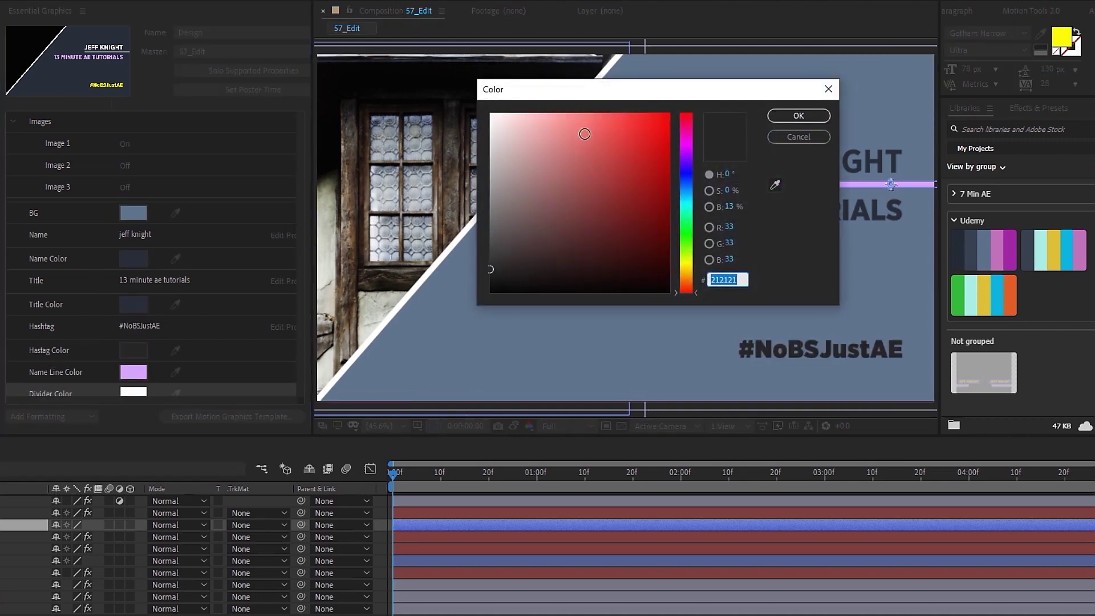
click(787, 116)
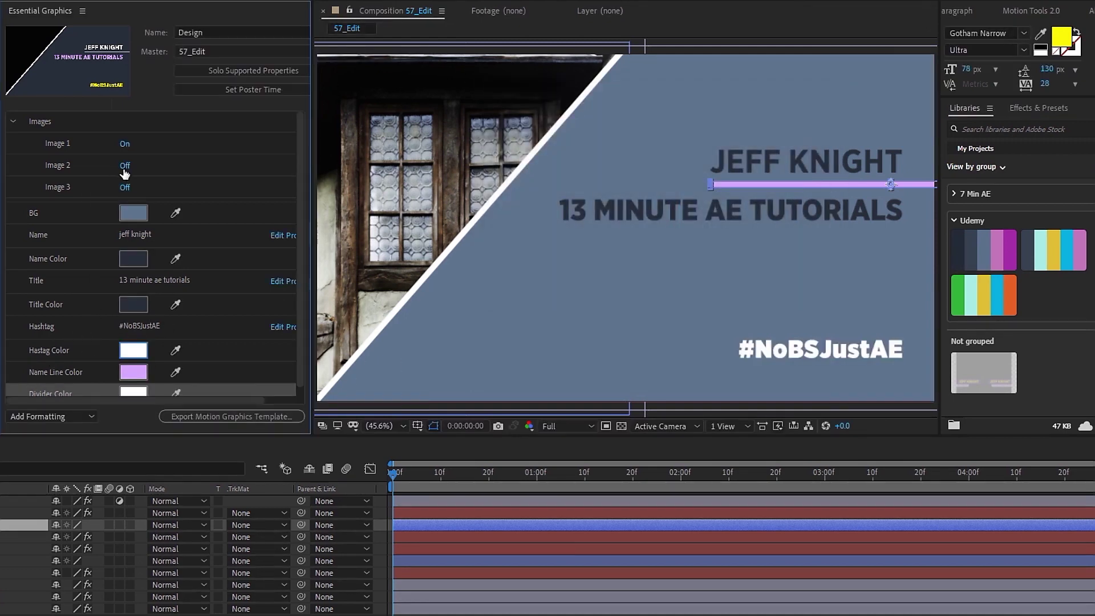
click(124, 167)
click(125, 145)
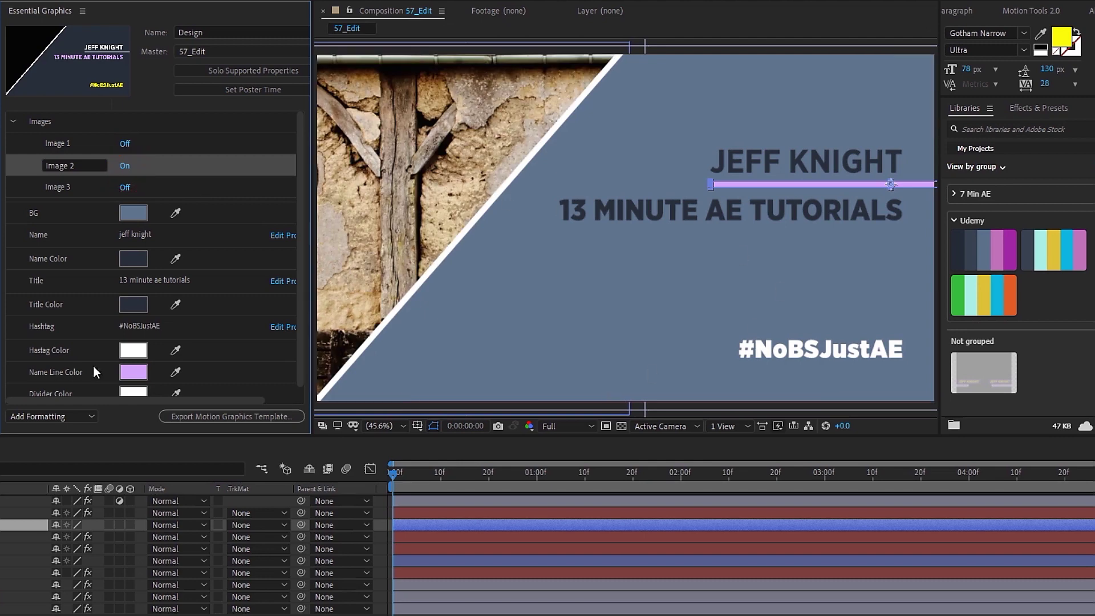
Make the name line and the diagonal divider yellow from the library swatches.
click(175, 371)
click(987, 289)
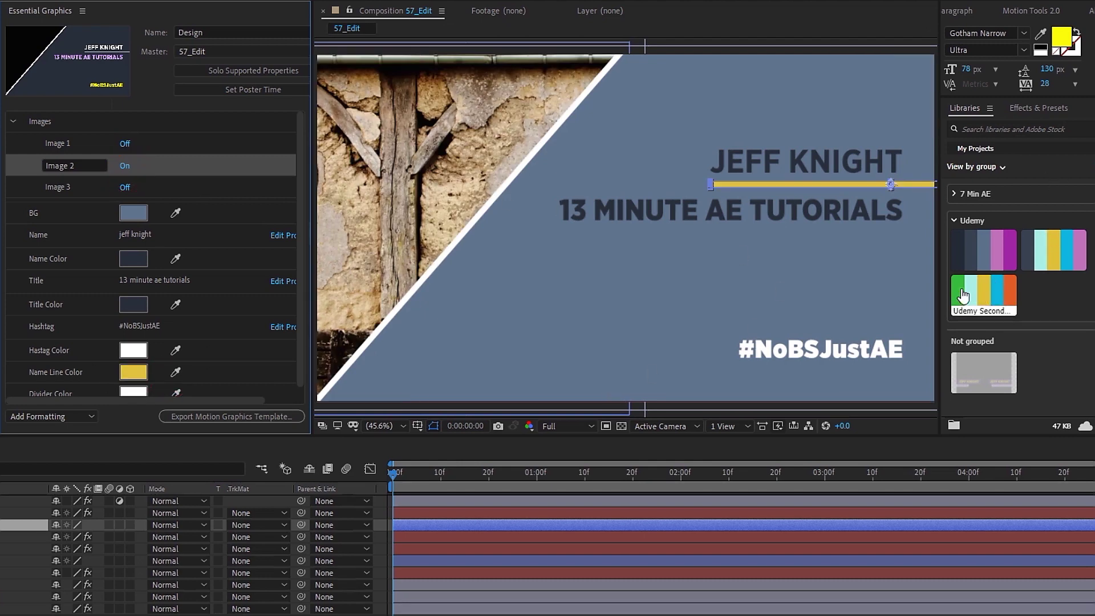
scroll(180, 347, down, 1)
click(176, 385)
click(133, 363)
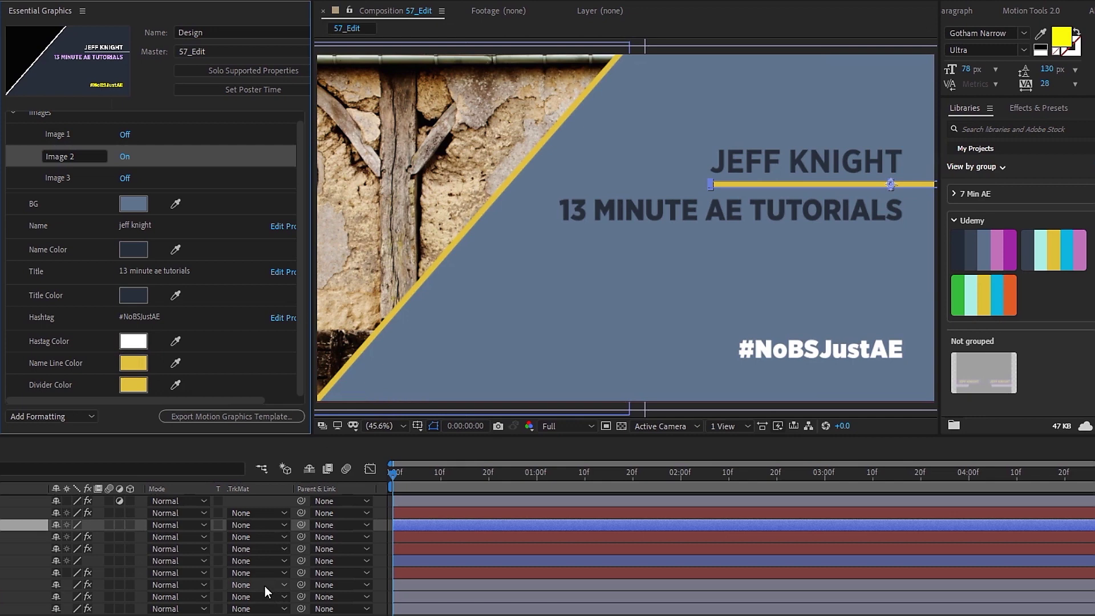
Show the city buildings image and make the background orange and the name light cyan.
click(124, 157)
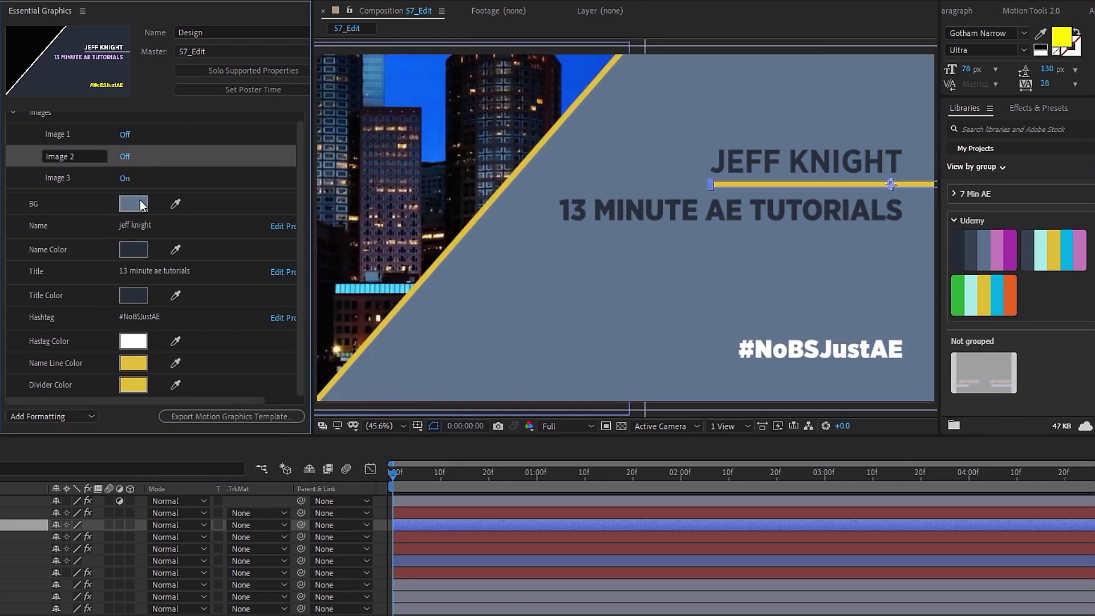
click(176, 203)
click(1012, 292)
click(175, 249)
click(971, 282)
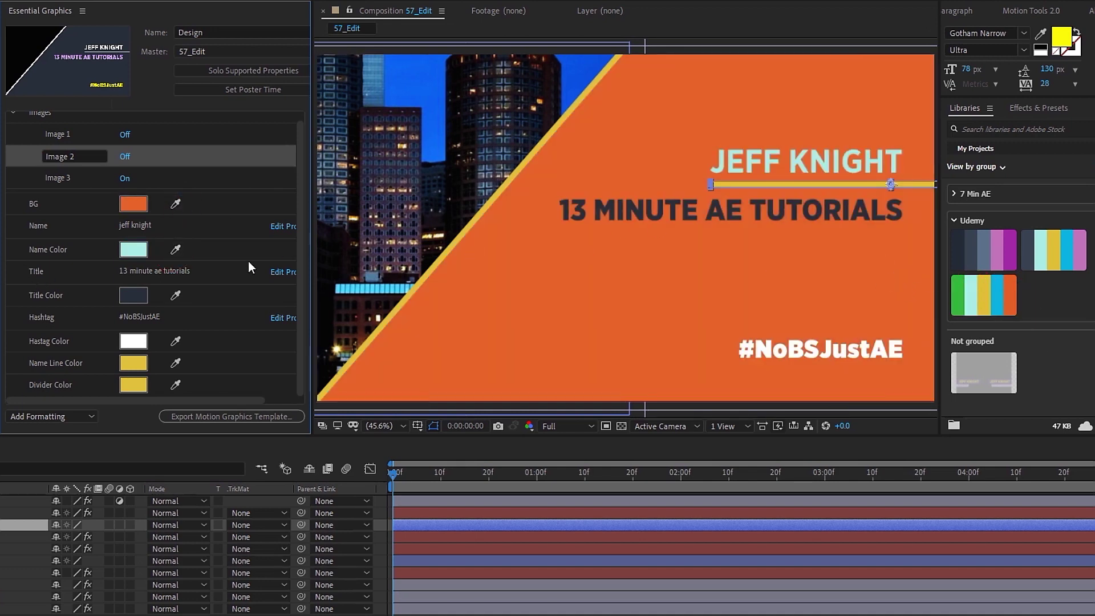
Make the name line dark navy, the title light cyan and the hashtag gold, then change the background to purple.
click(175, 363)
click(958, 243)
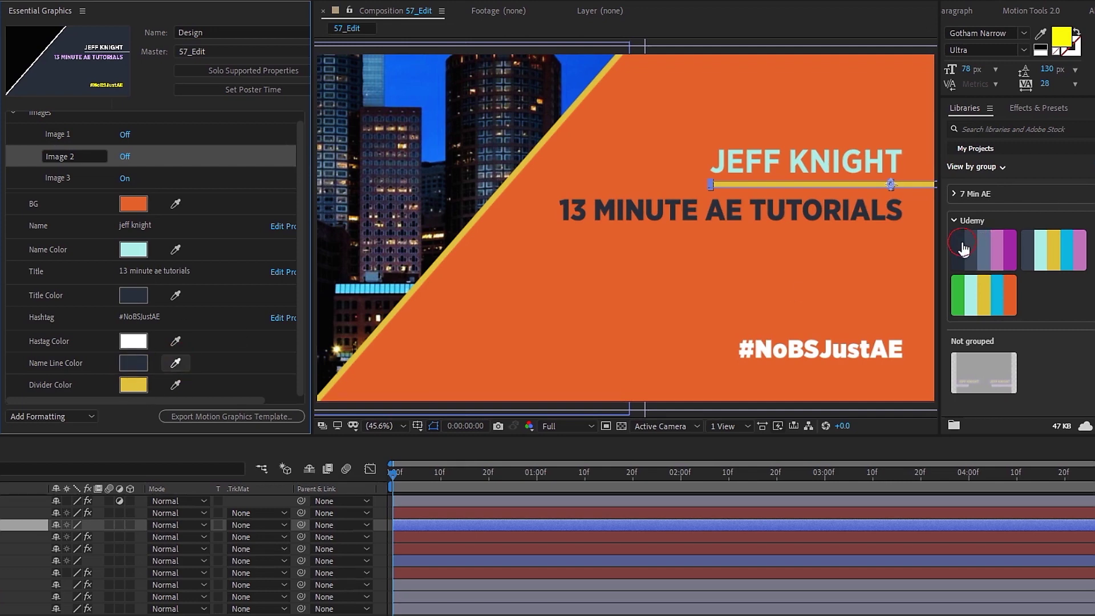
click(176, 295)
click(976, 295)
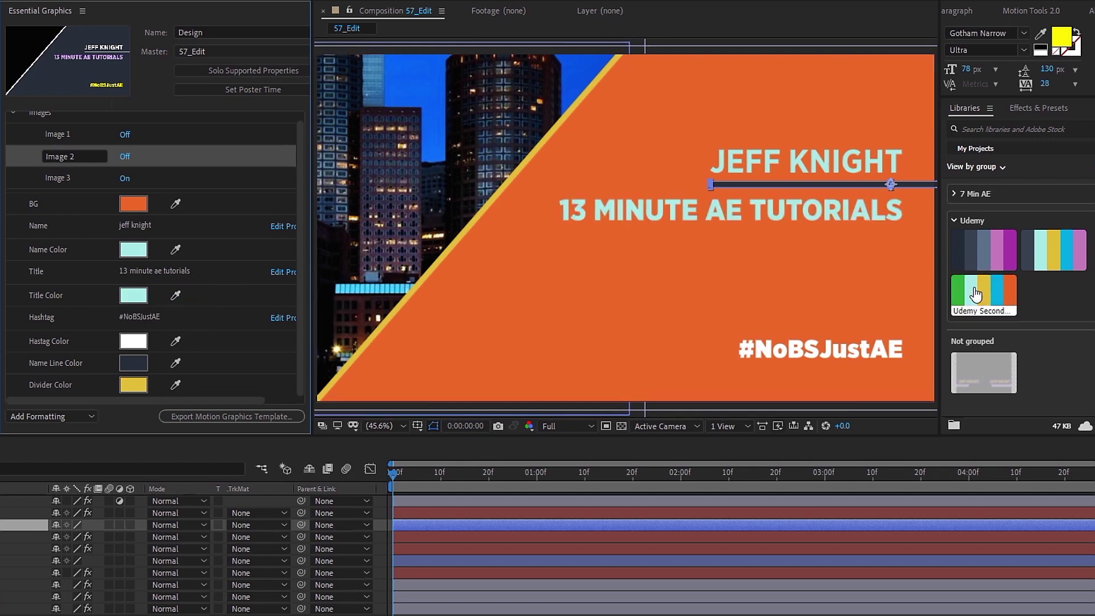
click(176, 341)
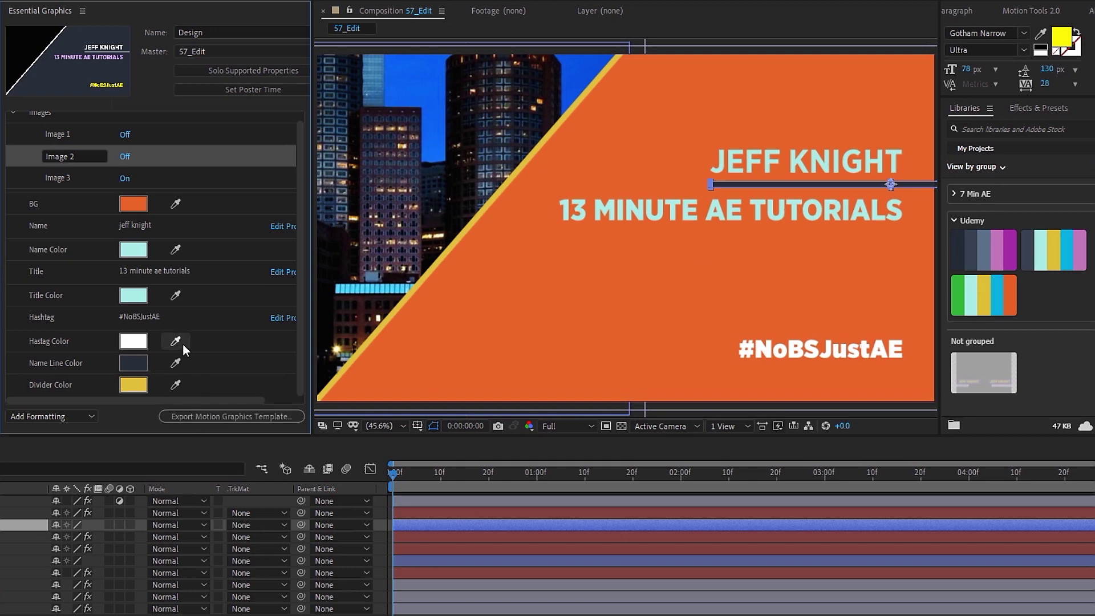
click(175, 204)
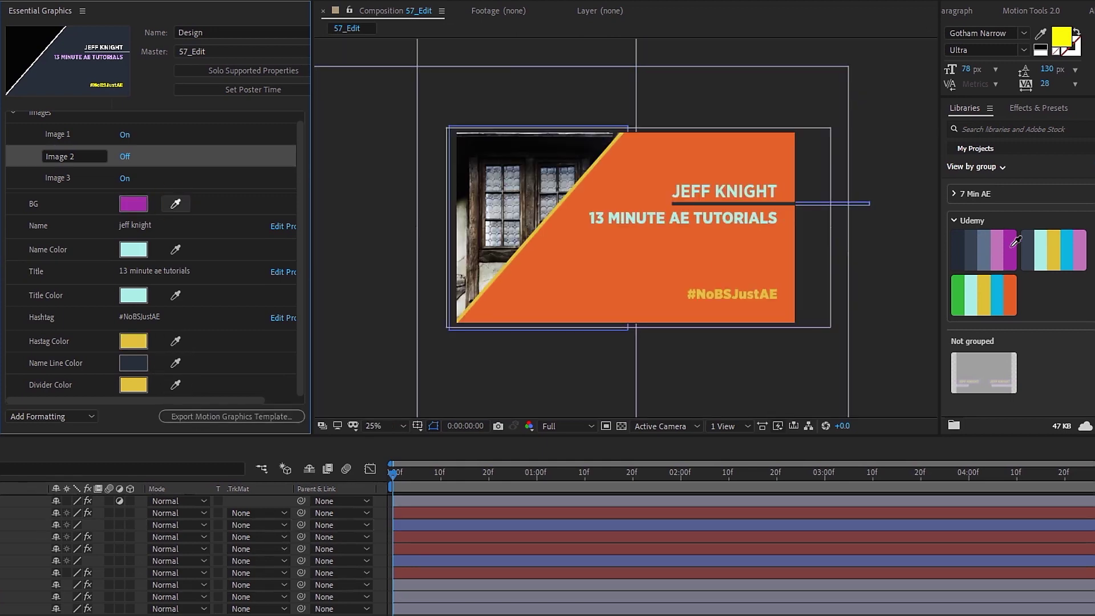
click(1010, 241)
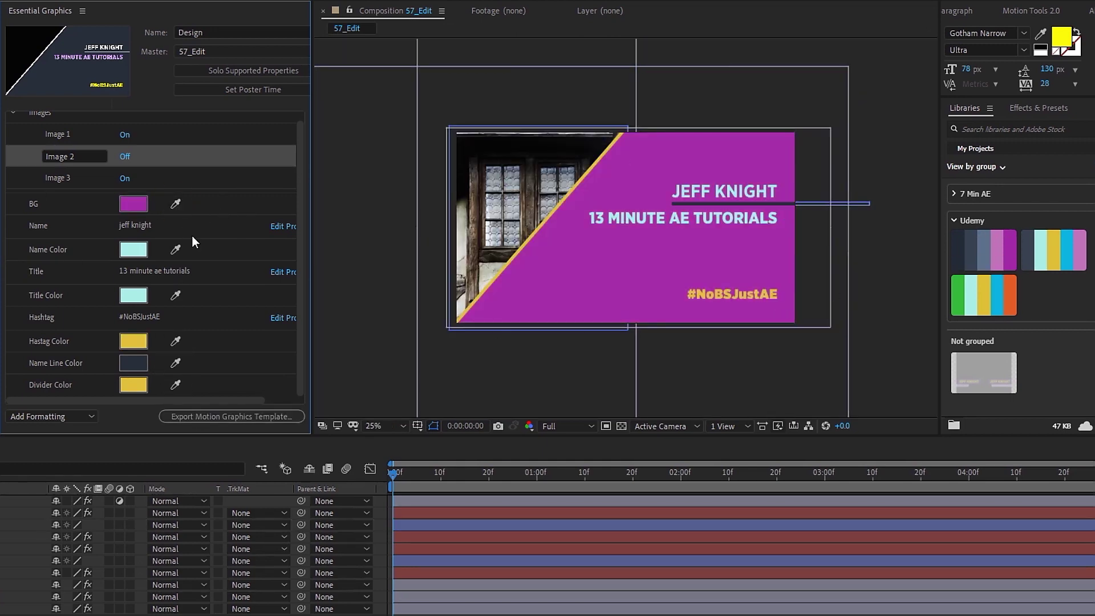
Give the name and title text a dark slate navy from the library swatches.
click(175, 249)
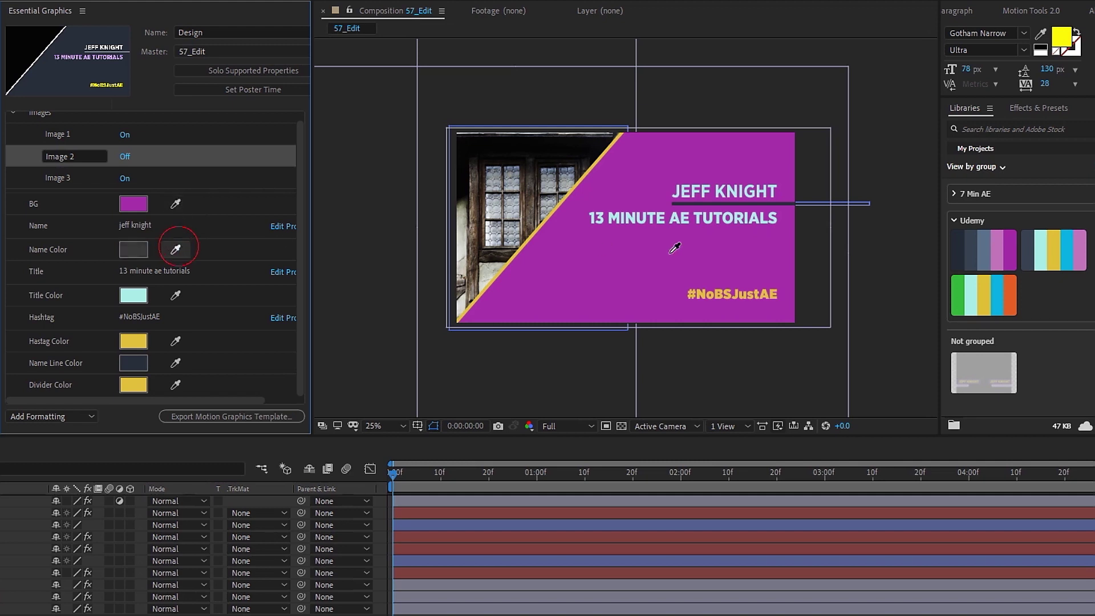
click(972, 240)
click(176, 249)
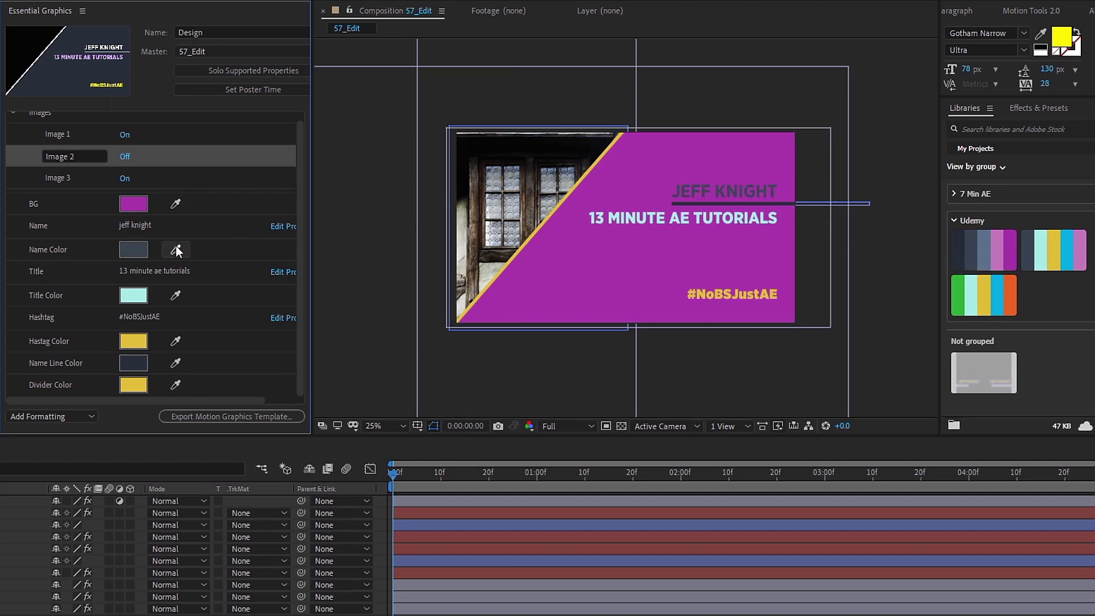
click(960, 241)
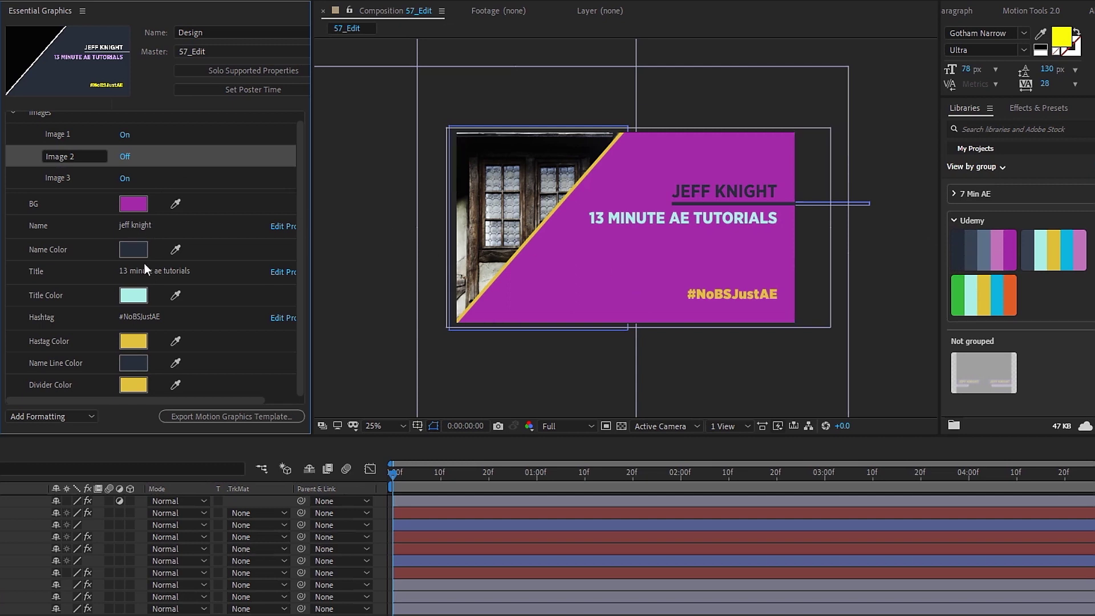
click(183, 296)
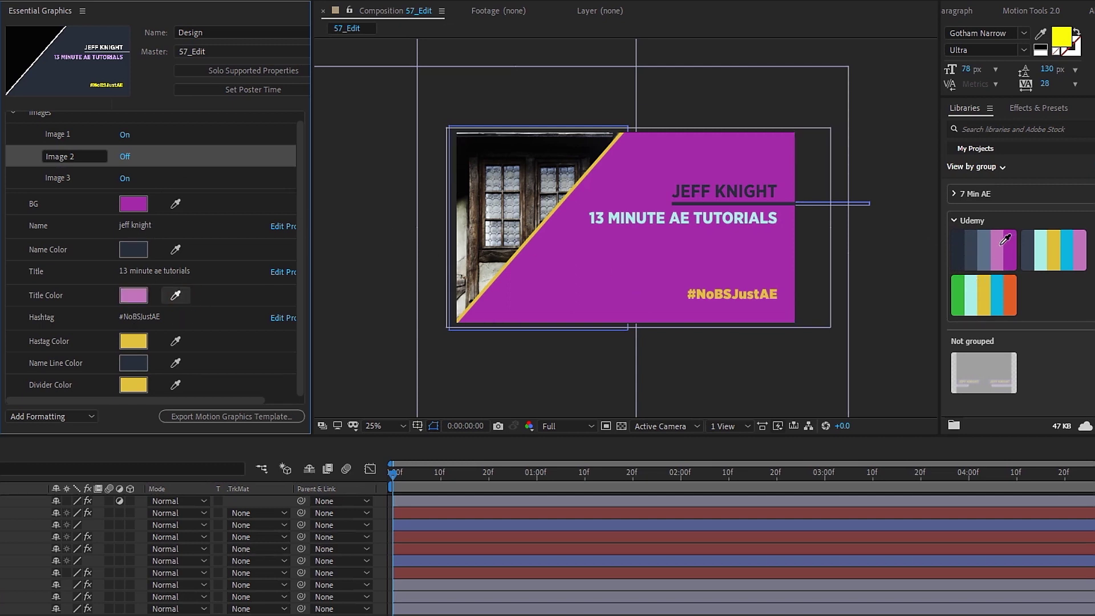
click(998, 248)
click(176, 295)
click(958, 246)
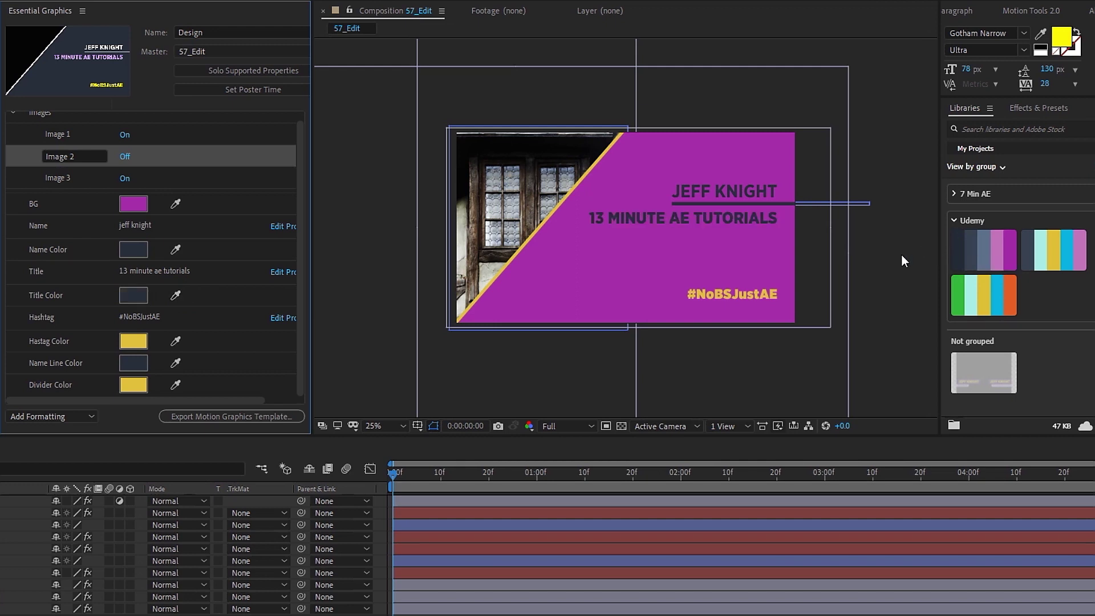
Make the hashtag pink and the divider line cyan from the library palette.
click(177, 342)
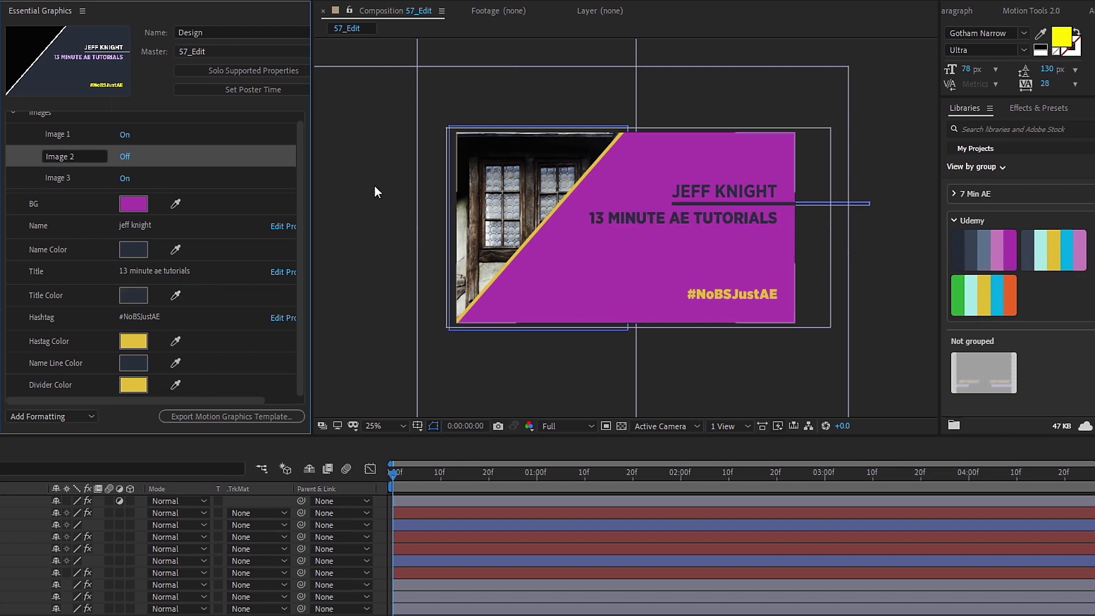
click(176, 342)
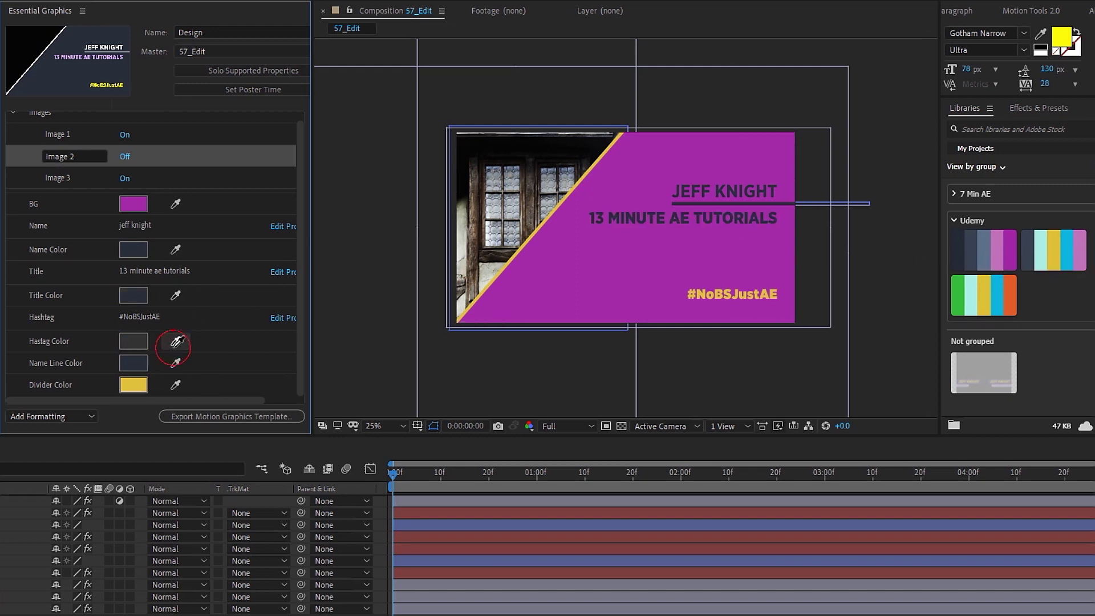
click(996, 246)
click(176, 385)
click(1068, 241)
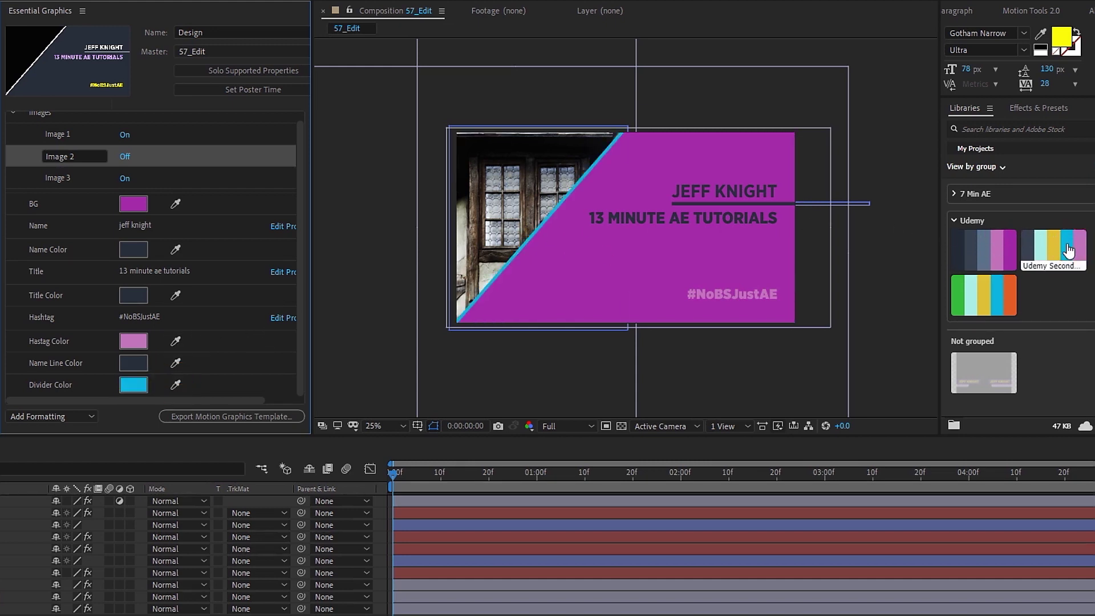
Swap the diagonal image to the city skyline photo and select the title text layer.
click(125, 157)
click(125, 135)
click(124, 178)
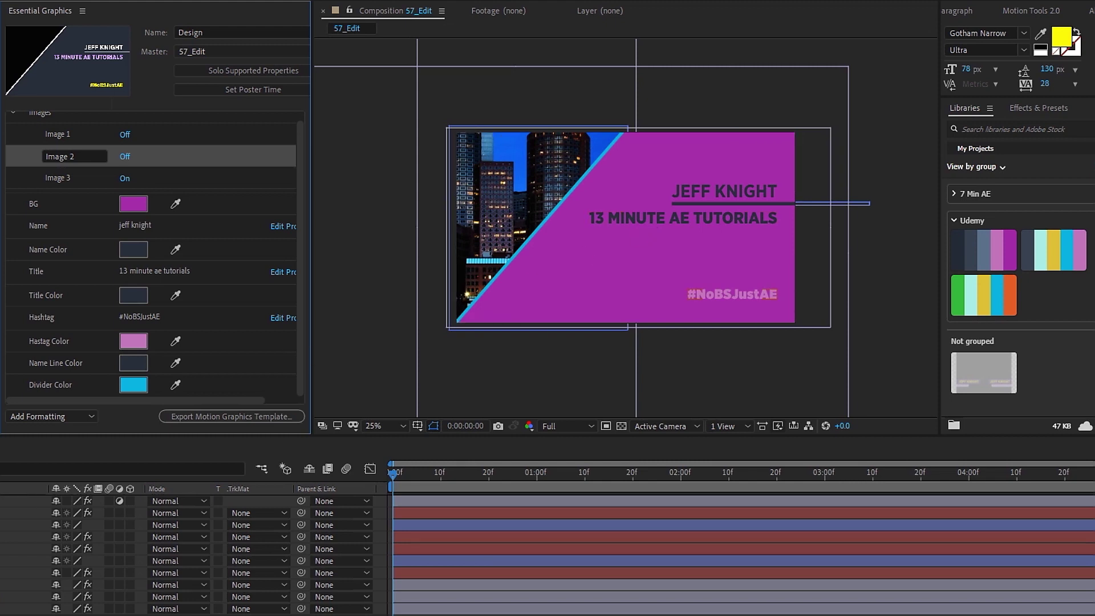
click(23, 536)
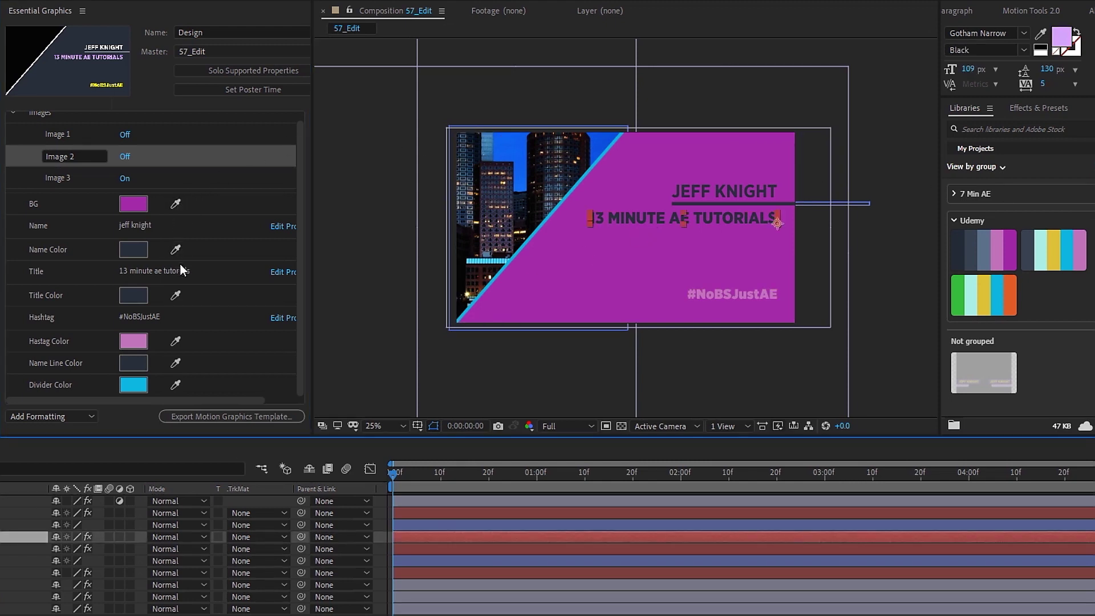
Make the title cyan and the name line pink, and show the wooden wall photo.
click(176, 295)
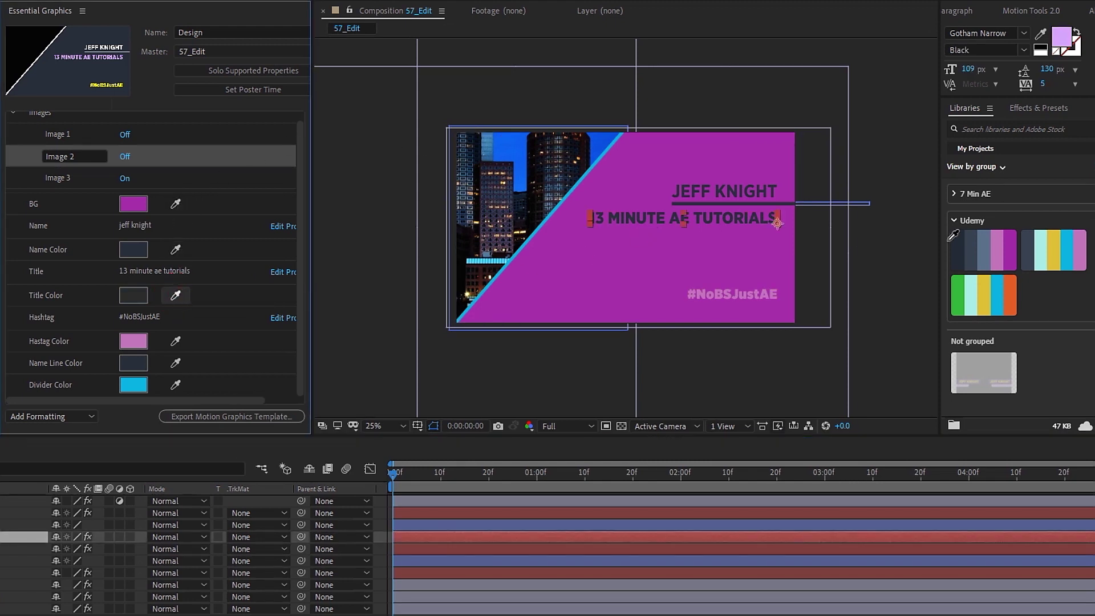
click(998, 304)
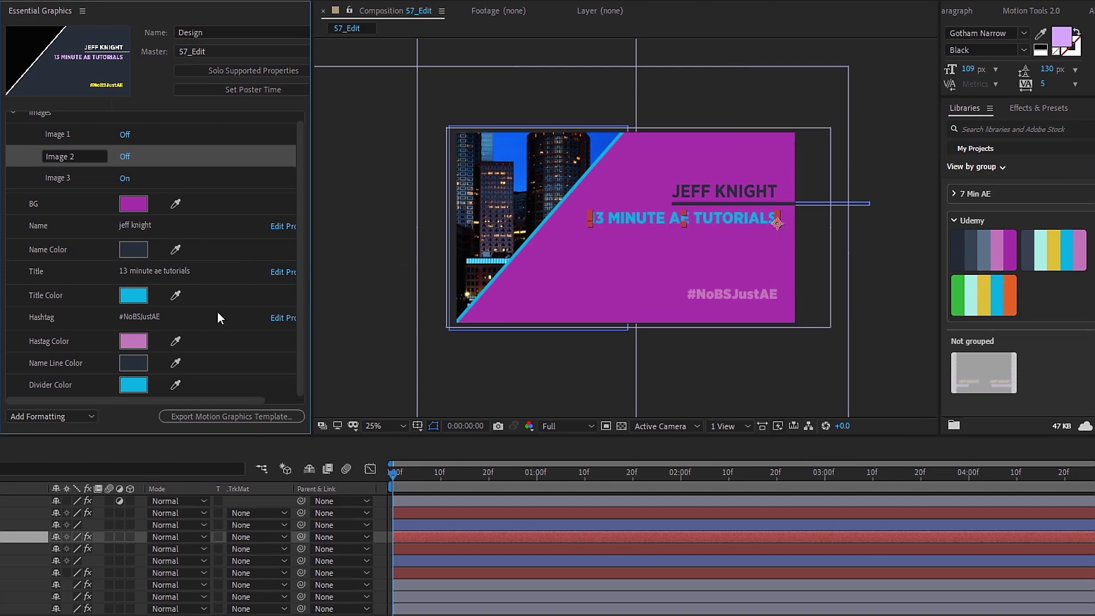
click(176, 363)
click(1007, 253)
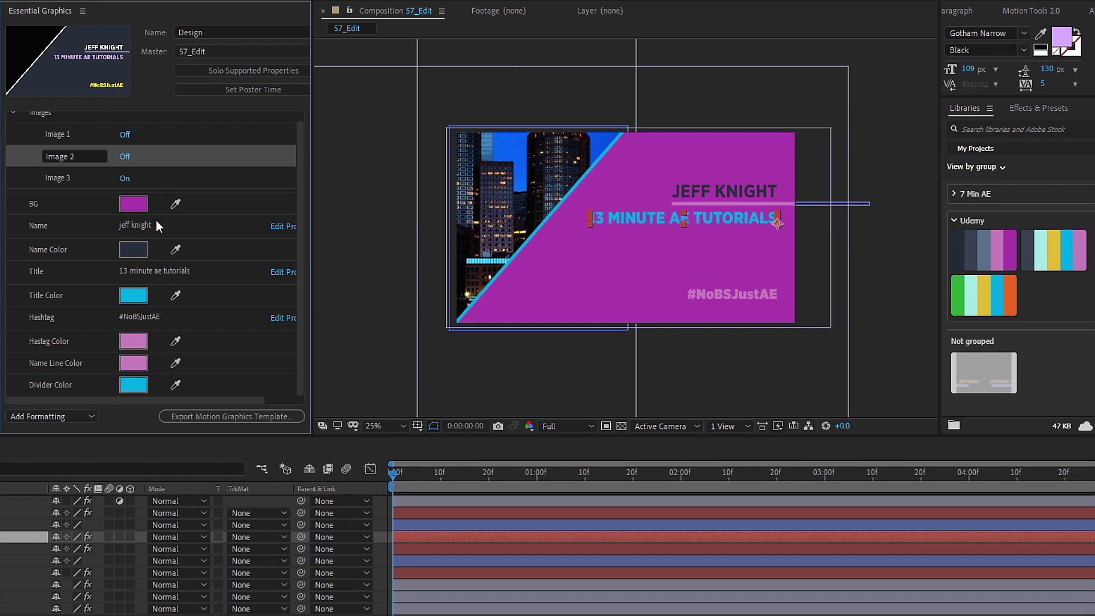
click(123, 156)
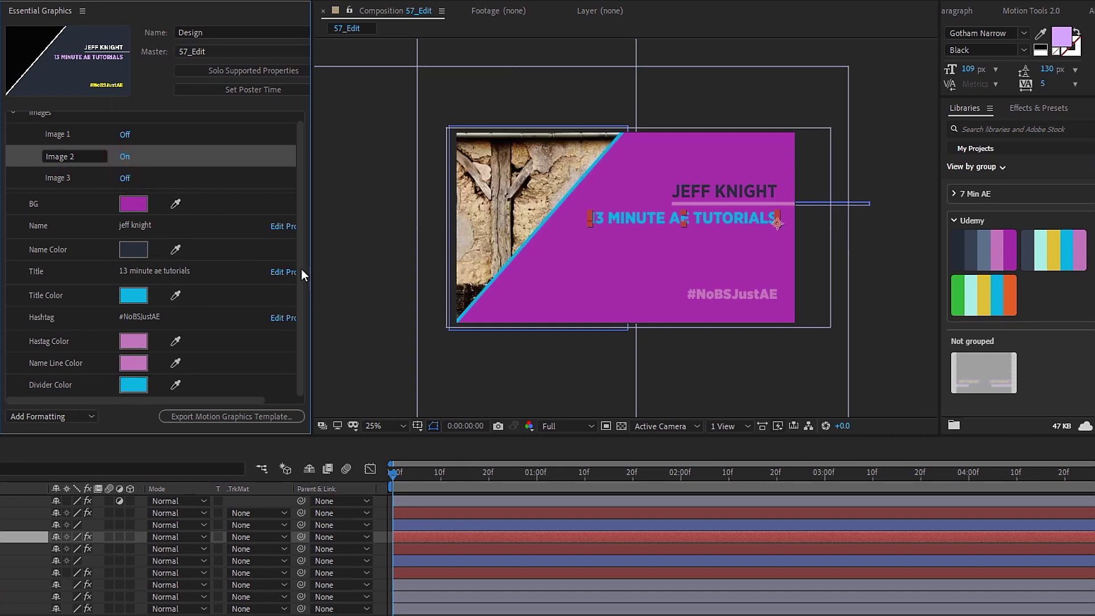
Set the name line to dark purple and the background to 322533 in the Color dialog.
click(135, 362)
drag(651, 243, 600, 238)
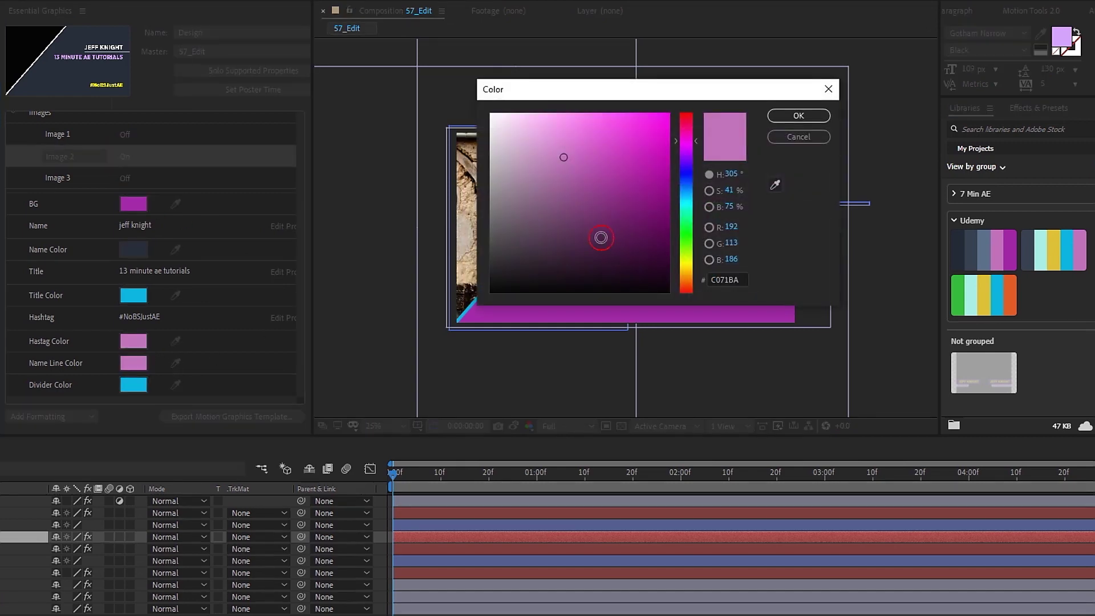
click(801, 111)
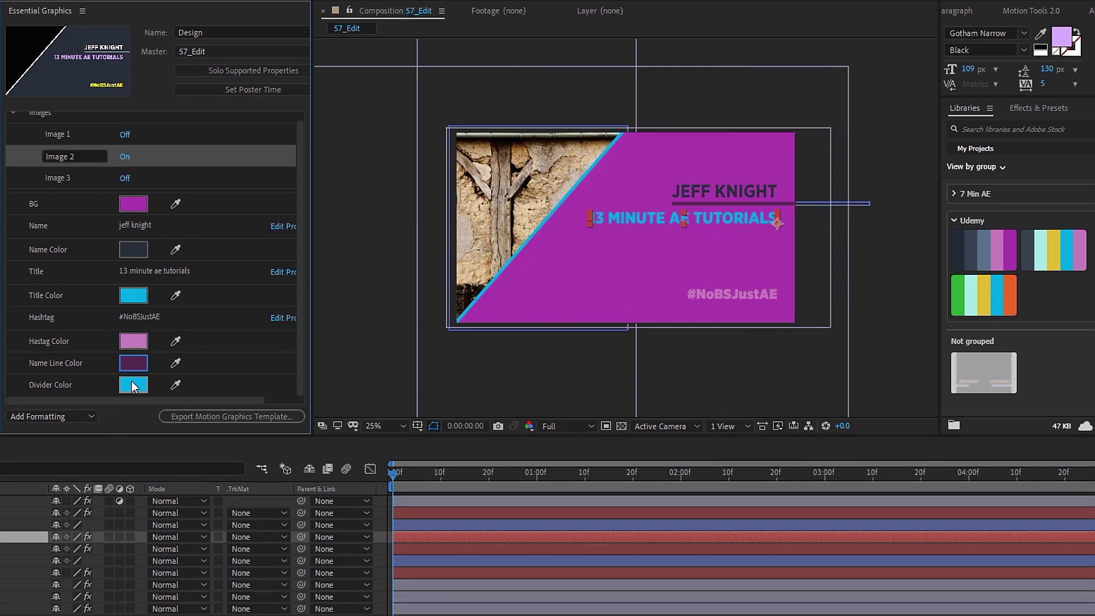
click(133, 203)
click(539, 256)
click(793, 117)
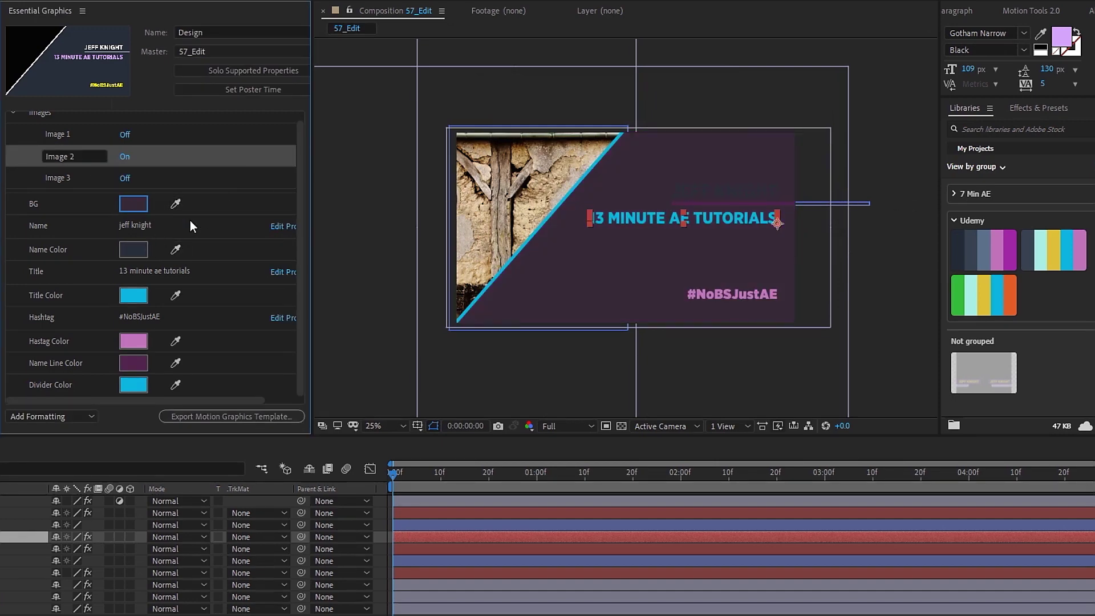
Make the name cyan, the name line yellow and the hashtag orange from the palette.
click(175, 249)
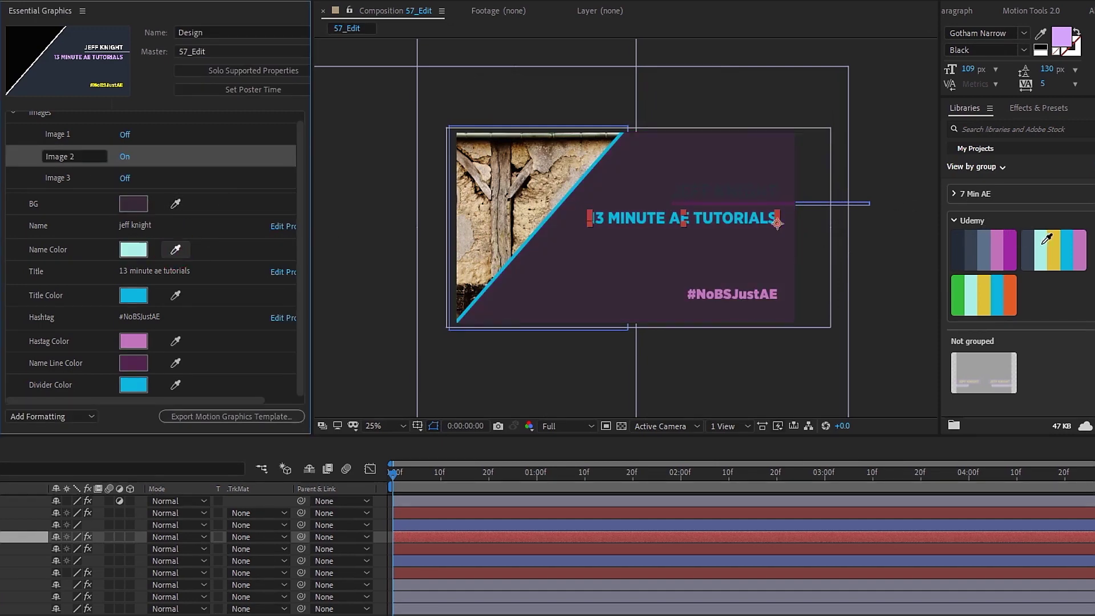
click(1068, 250)
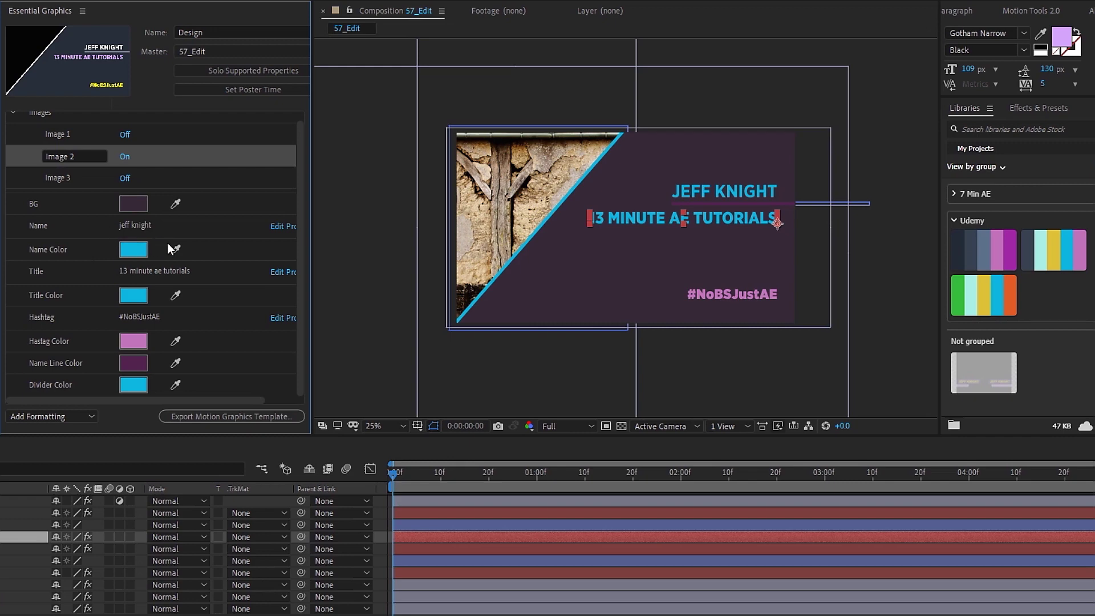
click(175, 363)
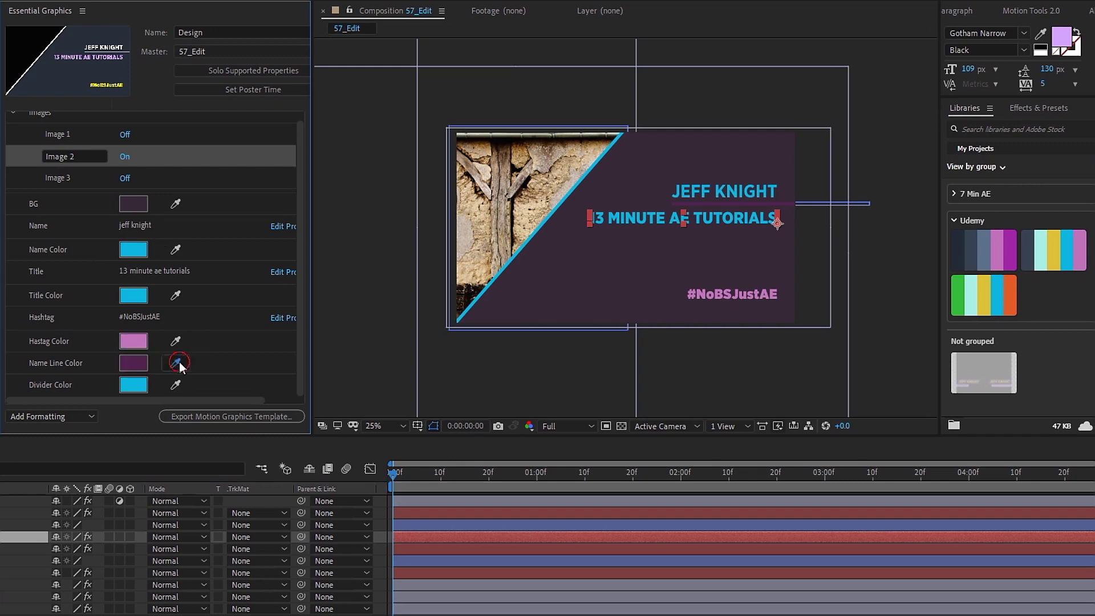
click(984, 293)
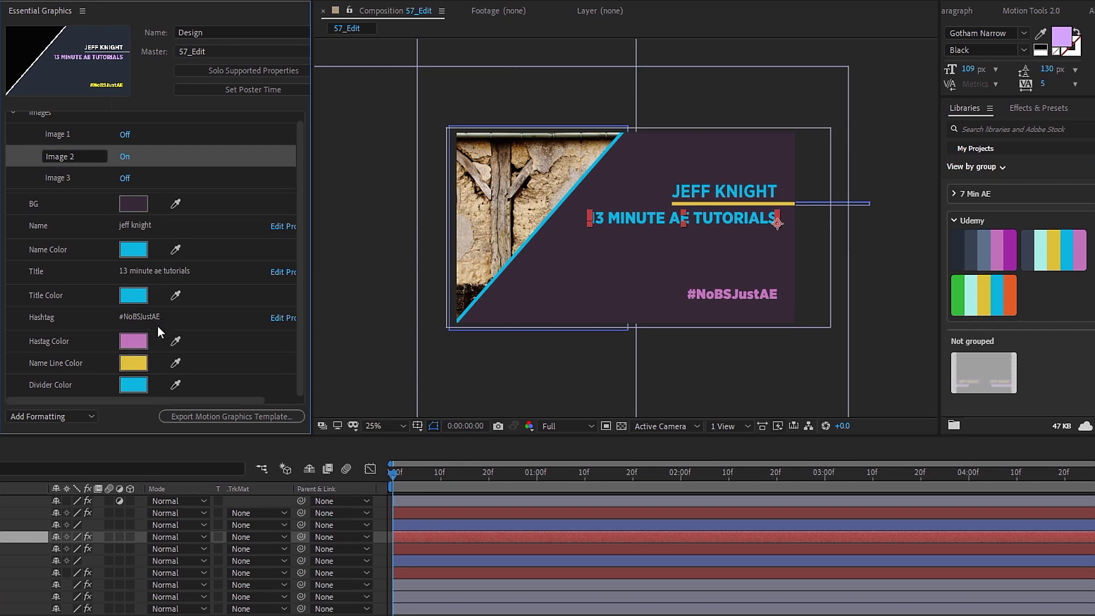
click(180, 340)
click(1009, 294)
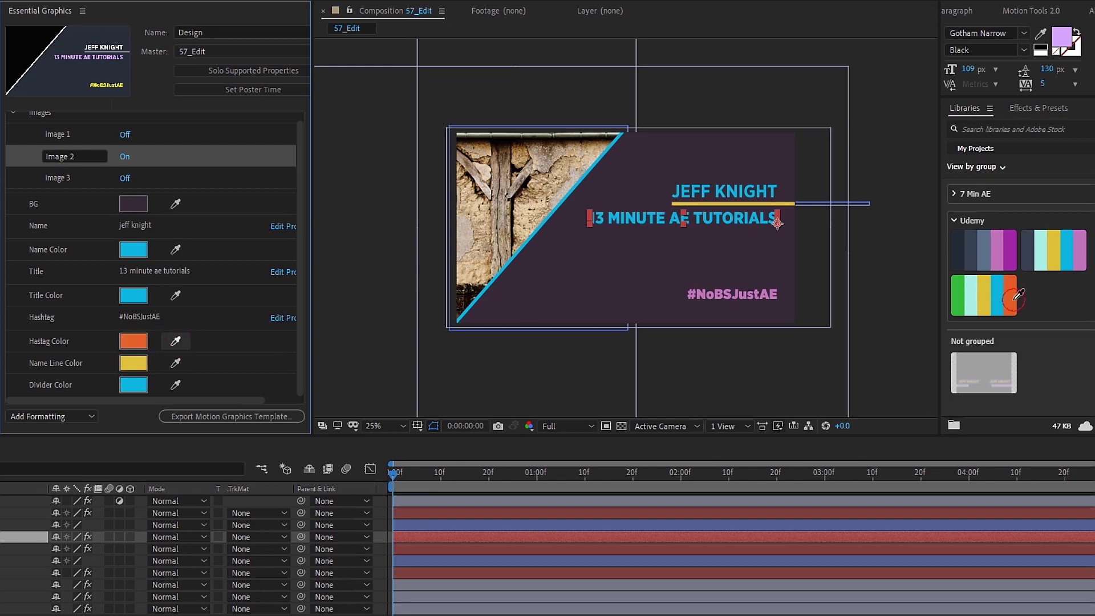
Cycle through the image toggles, leaving only the window photo showing.
click(124, 156)
click(124, 178)
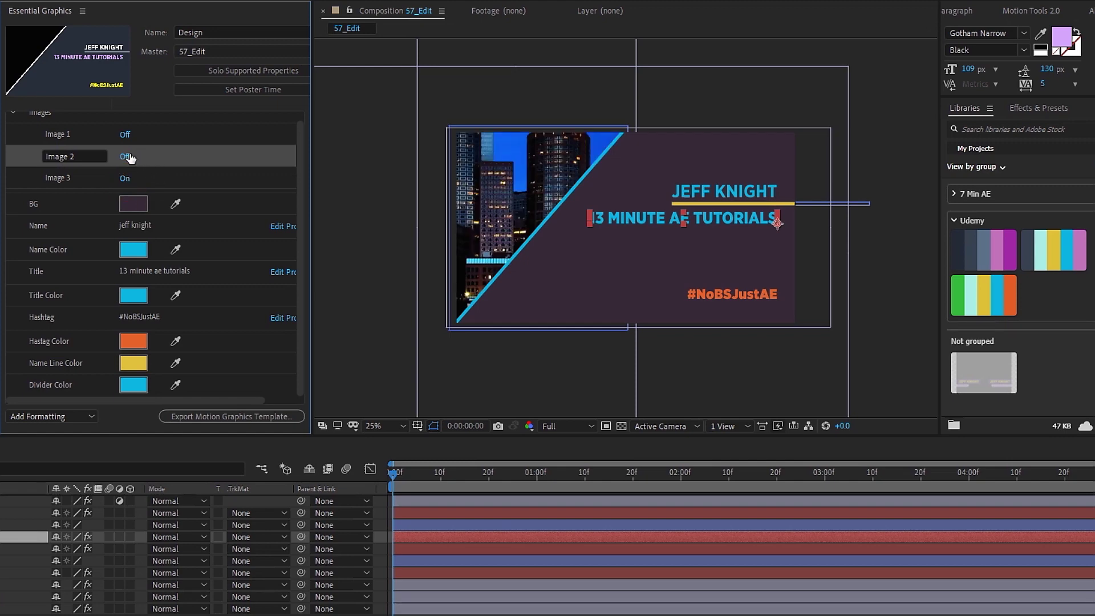
click(125, 136)
click(124, 178)
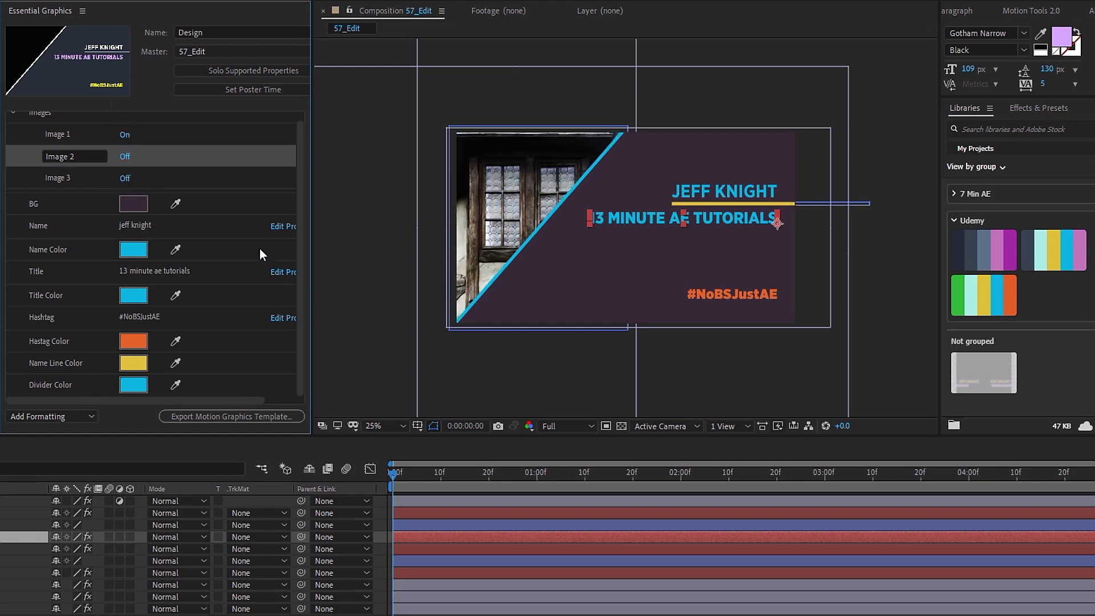